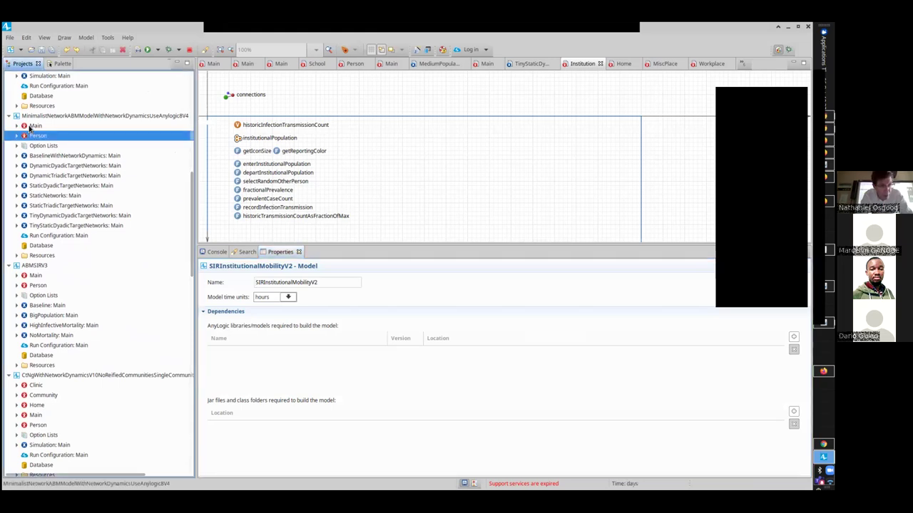
# - Open the Main agent type of the MinimalistNetworkABMModelWithNetworkDynamicsUseAnylogic8V4 model and view its diagram at 200% zoom
pyautogui.doubleClick(30, 127)
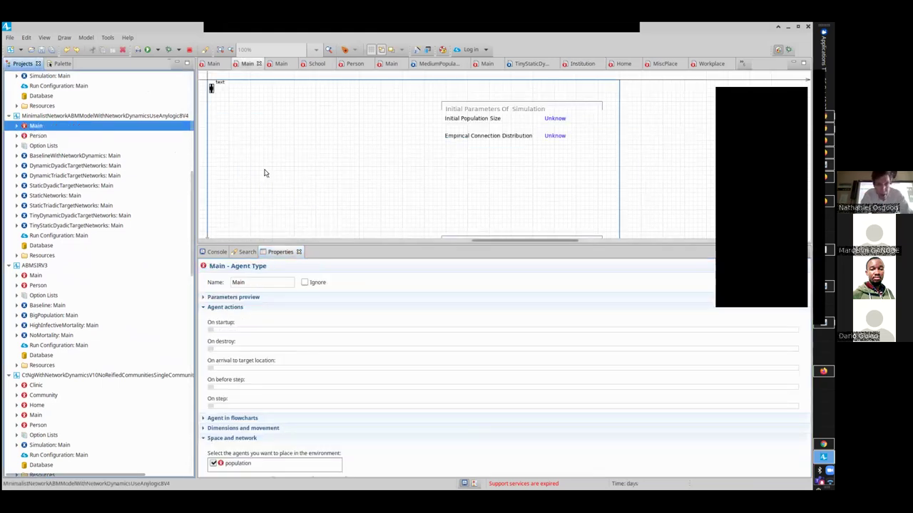
pyautogui.moveTo(486, 239); pyautogui.dragTo(424, 241)
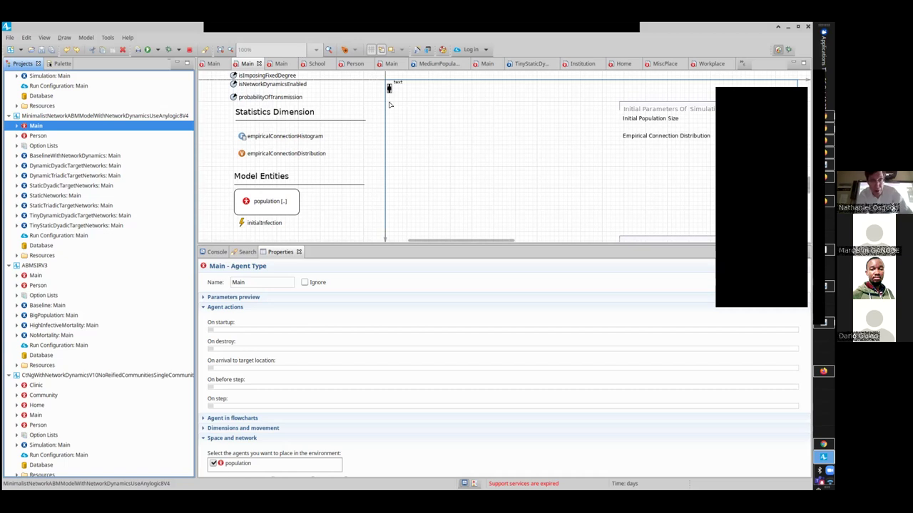
pyautogui.click(391, 106)
pyautogui.click(316, 49)
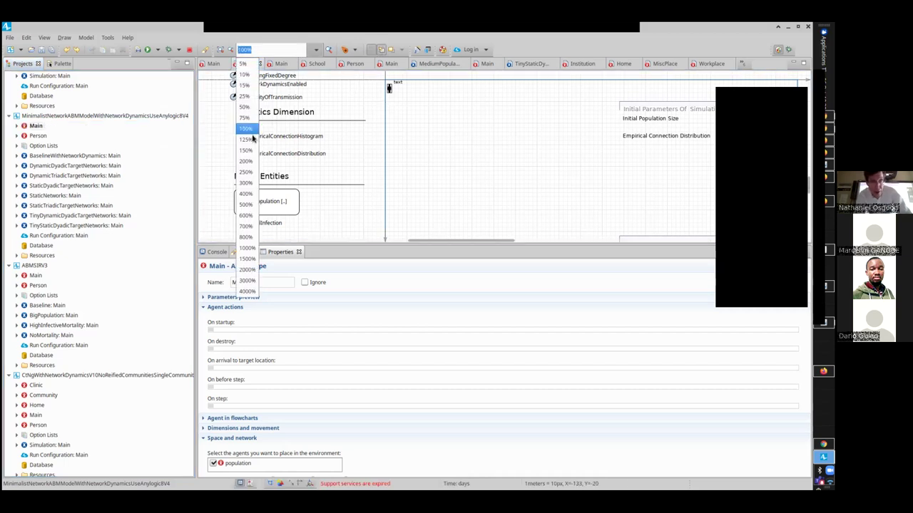
pyautogui.click(249, 162)
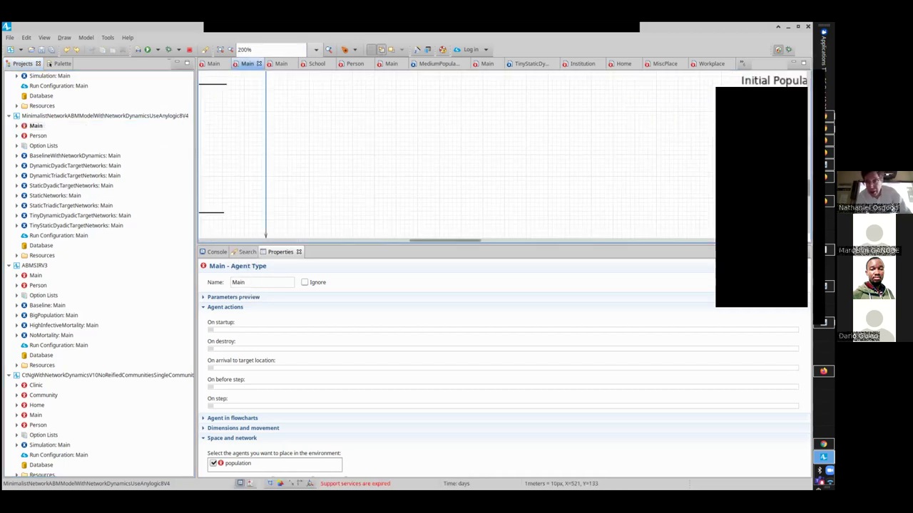
pyautogui.scroll(3, 312, 135)
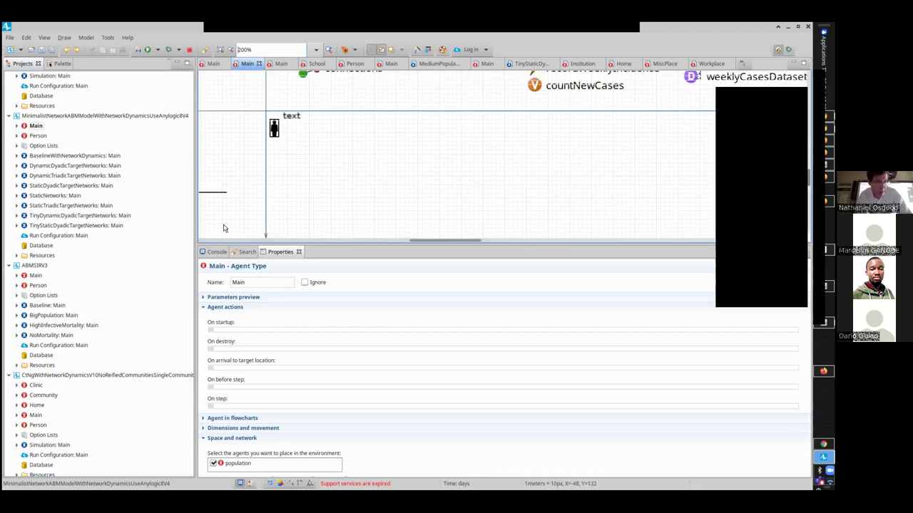
# - Open the same model's Person agent type and examine the trigger and message settings of the exposure transition in its infection statechart
pyautogui.doubleClick(35, 137)
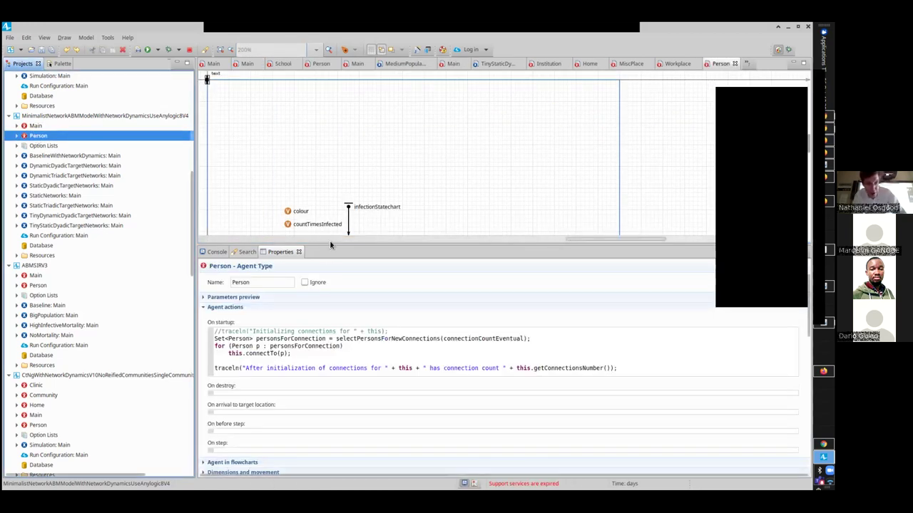
pyautogui.moveTo(332, 245); pyautogui.dragTo(342, 425)
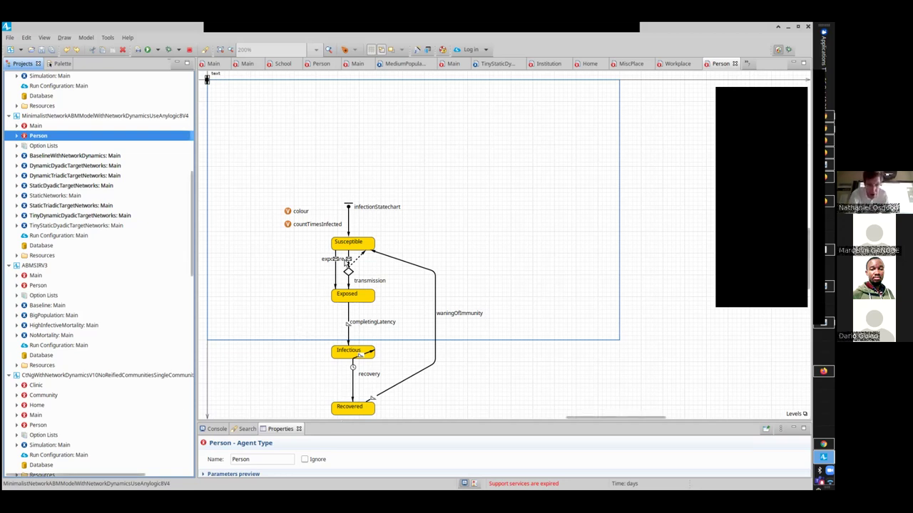
pyautogui.click(348, 260)
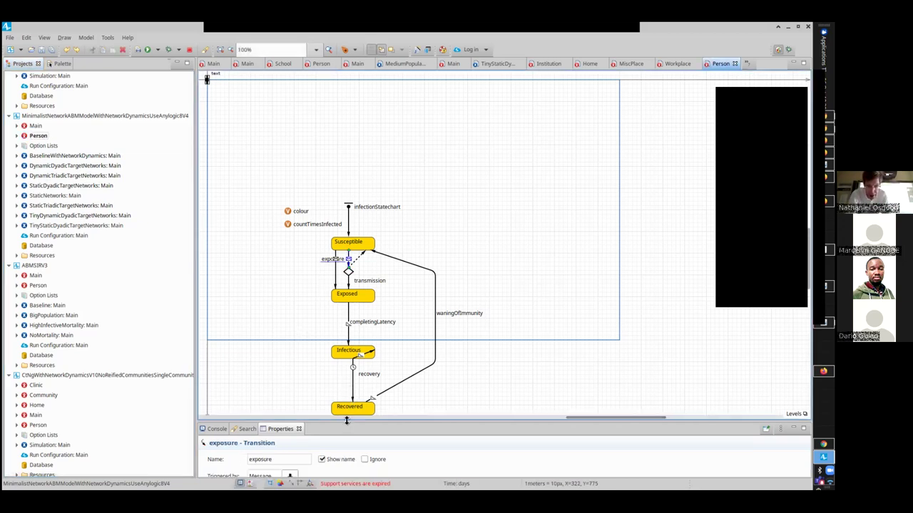
pyautogui.moveTo(347, 421); pyautogui.dragTo(347, 331)
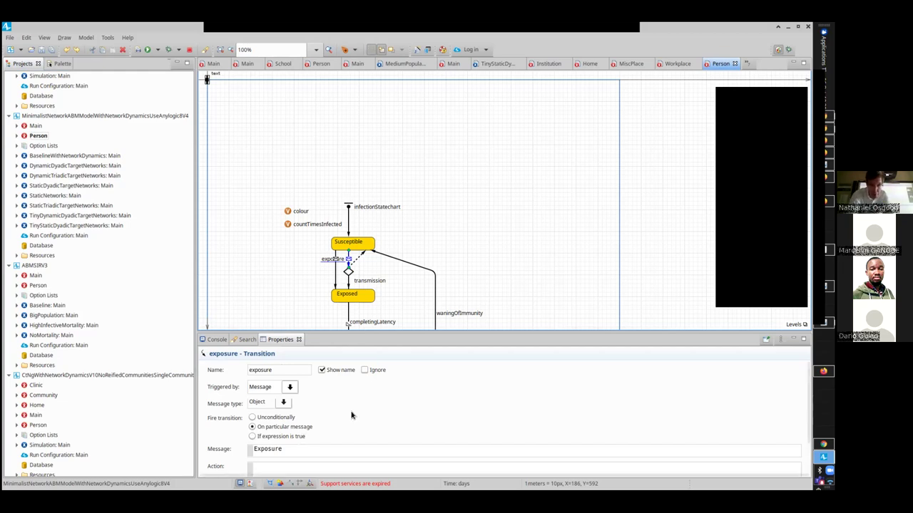
# - Examine the noTransmission branch and the transmission transition's condition in the Person statechart
pyautogui.click(360, 258)
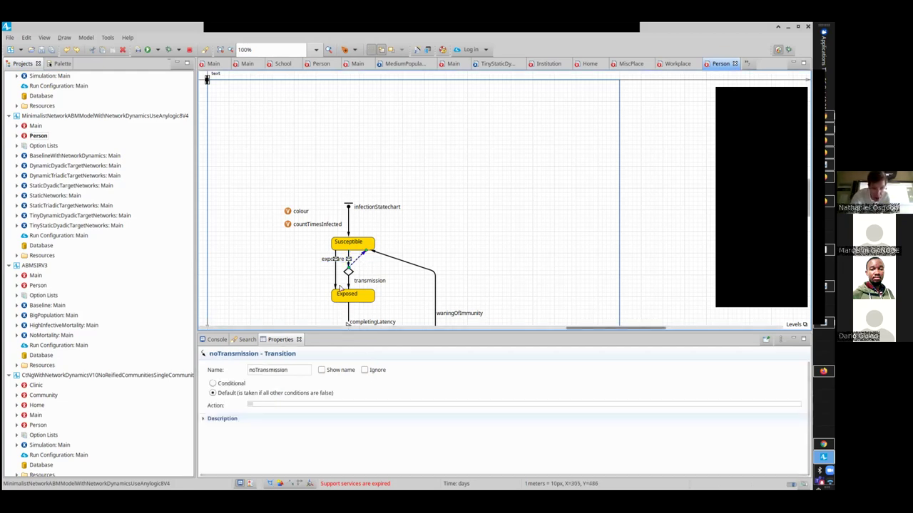
pyautogui.click(348, 283)
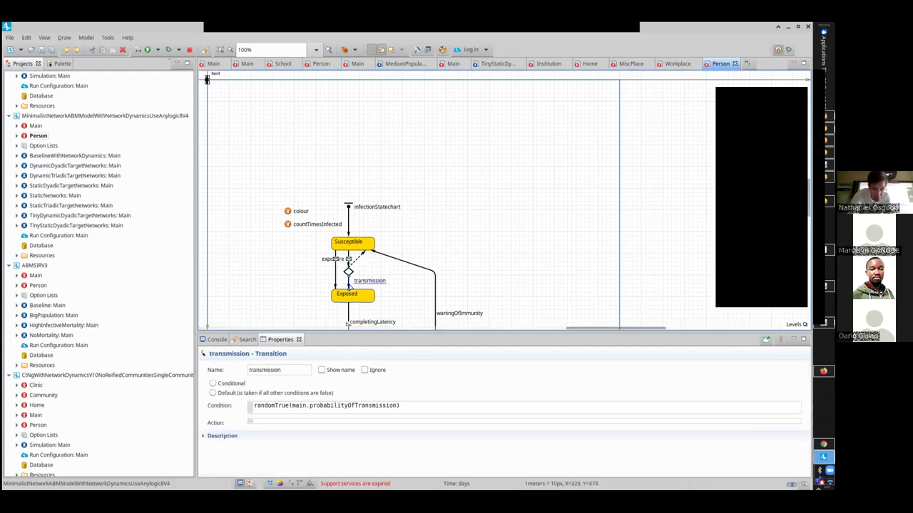
pyautogui.moveTo(421, 409); pyautogui.dragTo(214, 385)
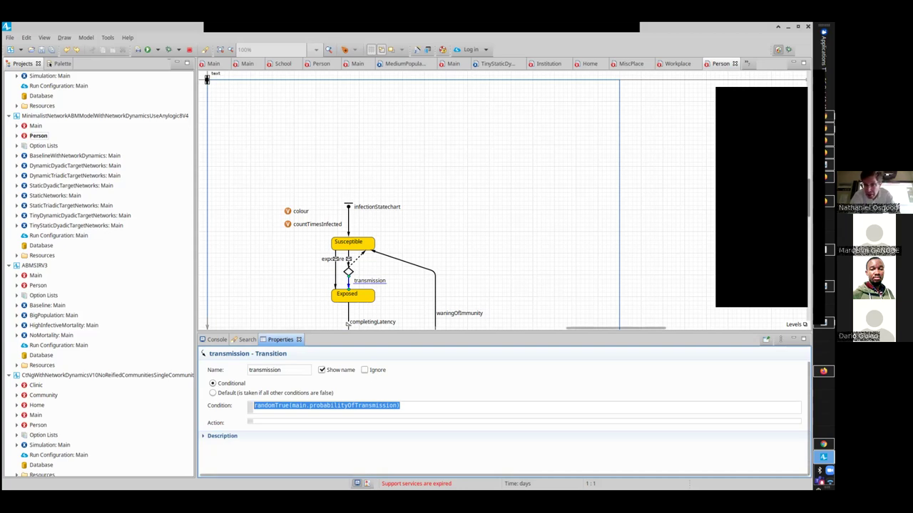
pyautogui.scroll(-4, 348, 324)
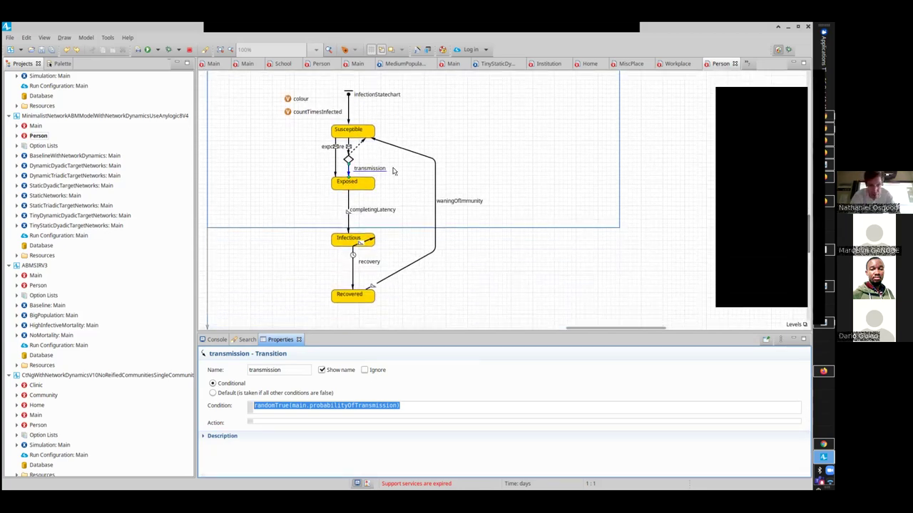
# - Inspect the completingLatency transition, the Infectious state and the internal transition inside Infectious, including its rate and action
pyautogui.click(349, 219)
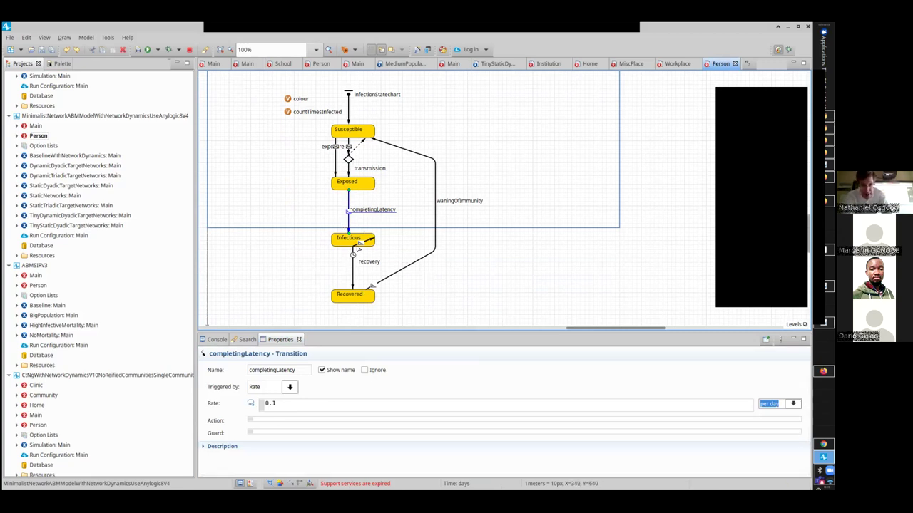
pyautogui.click(363, 243)
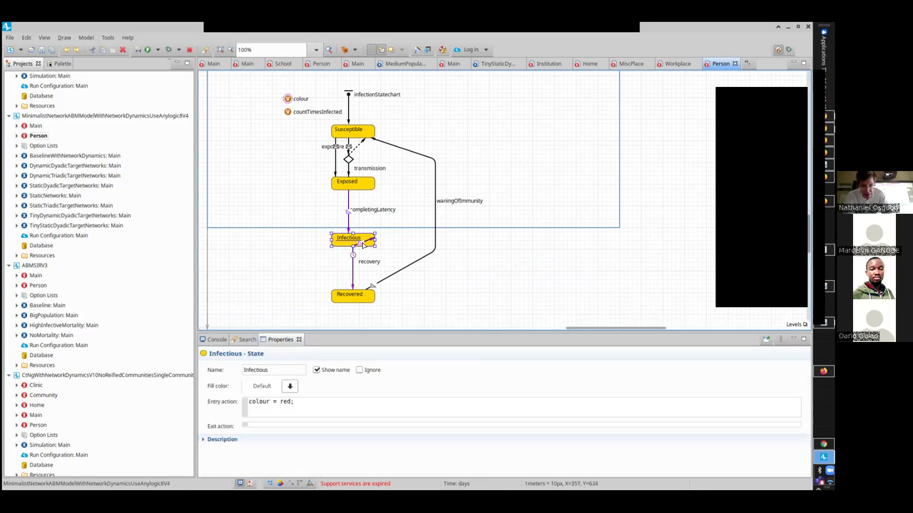
pyautogui.click(363, 243)
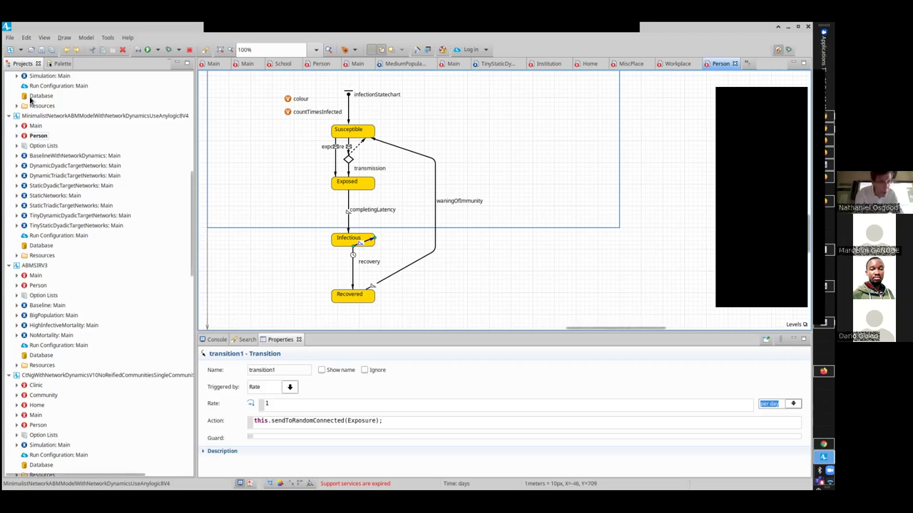
# - Reopen the Main agent type and examine its space and network settings, including the available network types, leaving the type as User-defined
pyautogui.click(36, 125)
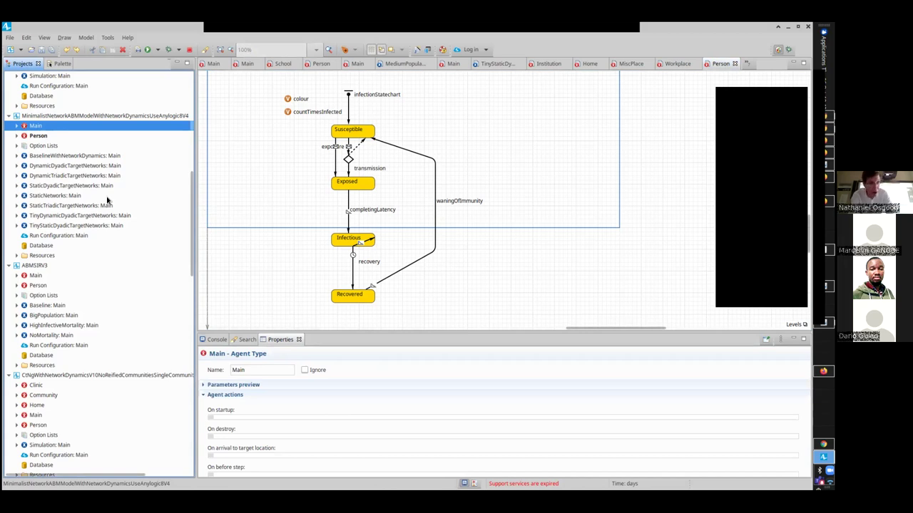
pyautogui.doubleClick(32, 126)
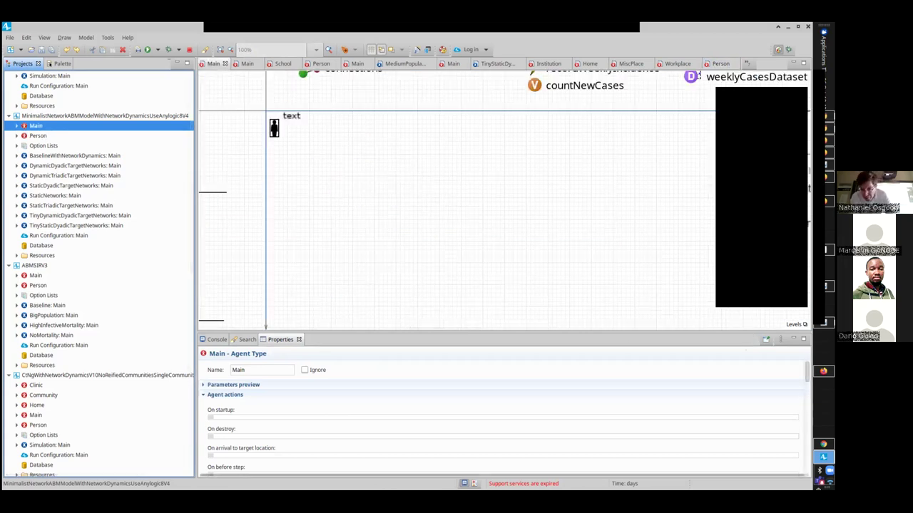
pyautogui.scroll(-5, 505, 414)
pyautogui.scroll(-5, 505, 414)
pyautogui.scroll(3, 505, 414)
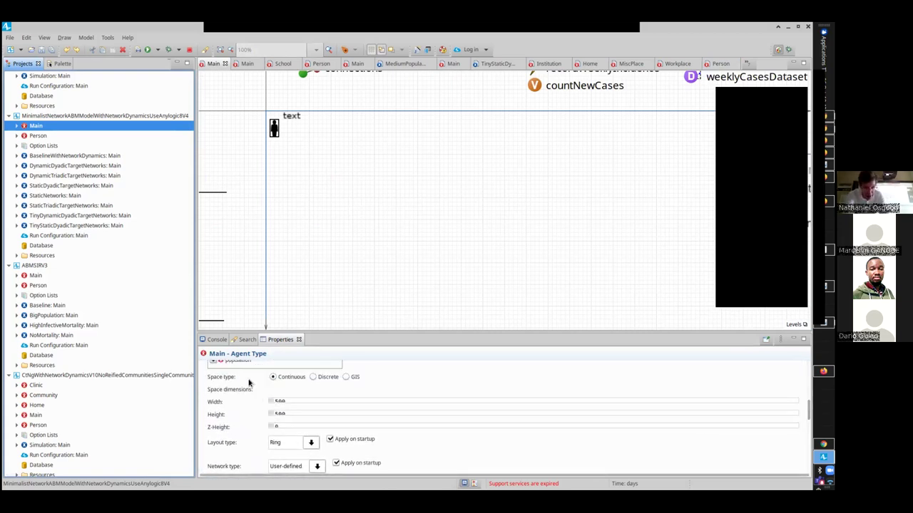
pyautogui.scroll(2, 807, 409)
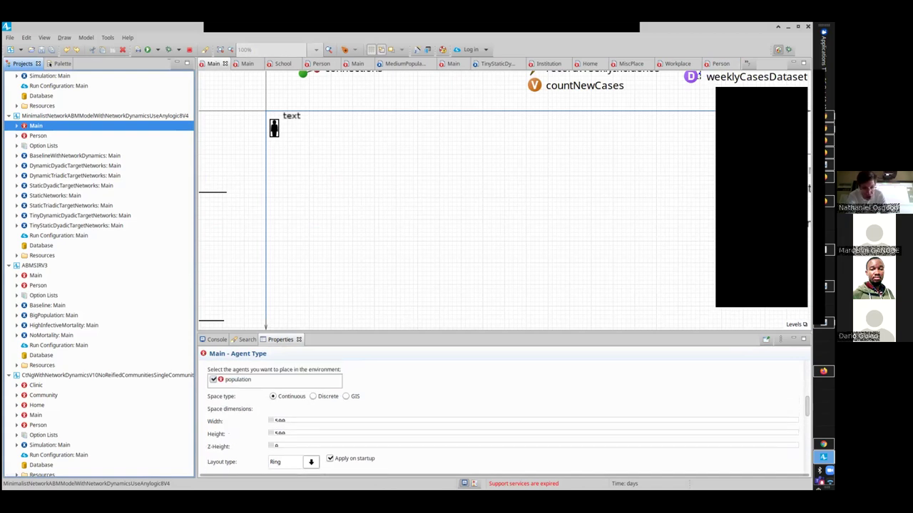
pyautogui.scroll(1, 807, 406)
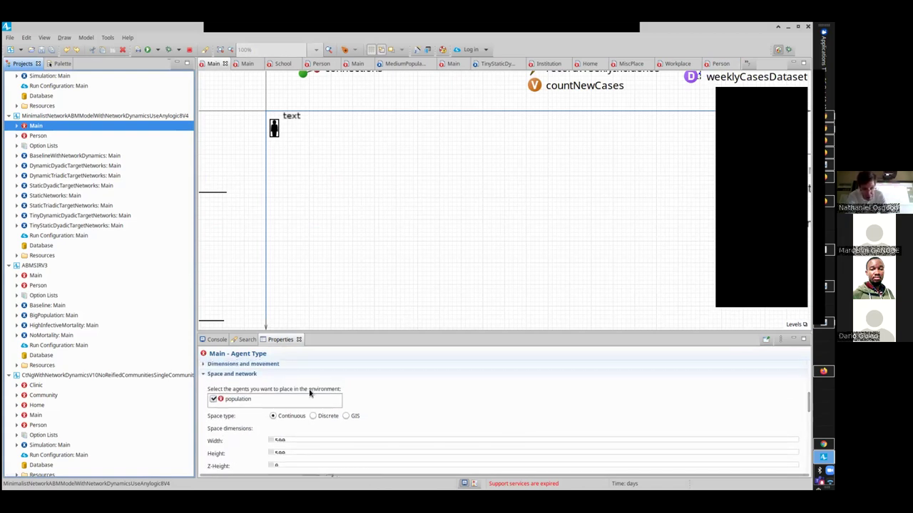
pyautogui.scroll(-3, 807, 403)
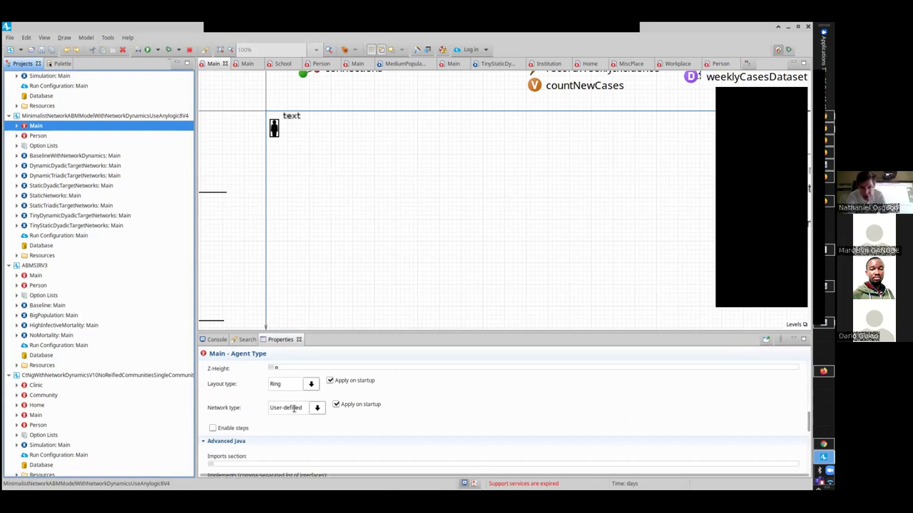
pyautogui.click(317, 409)
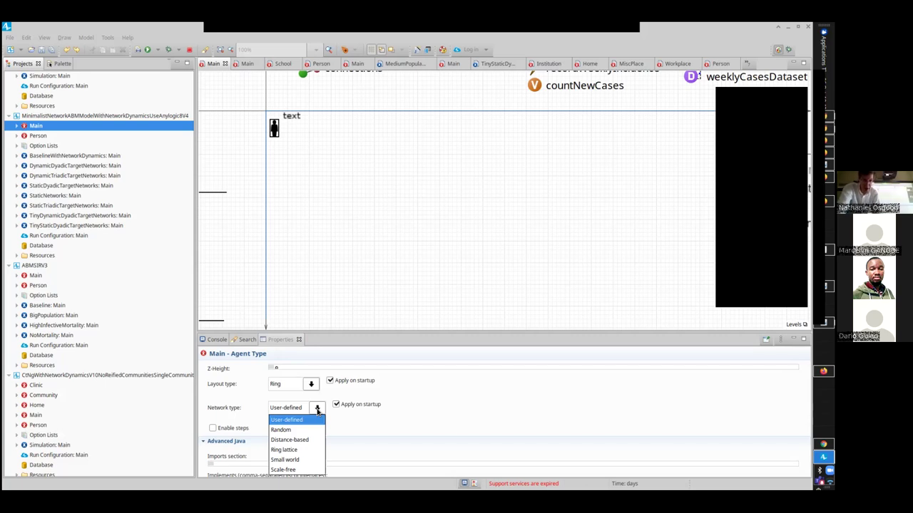
pyautogui.click(366, 419)
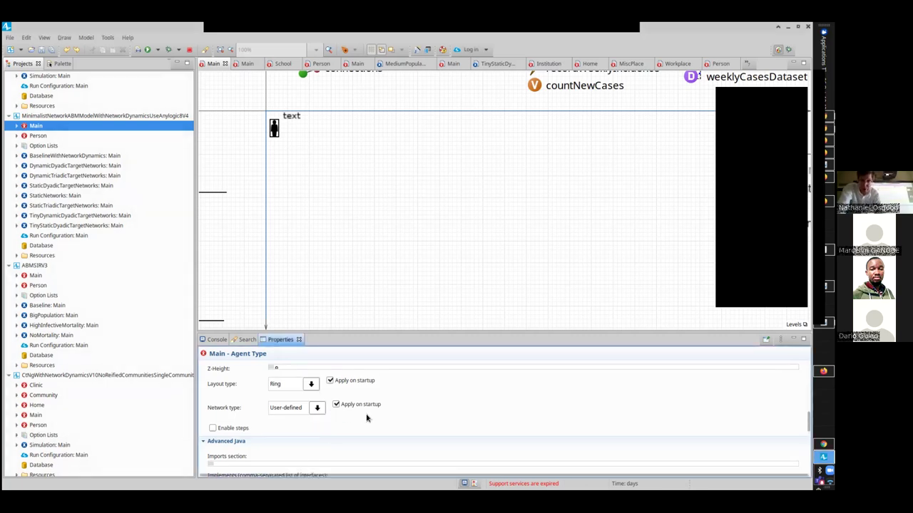
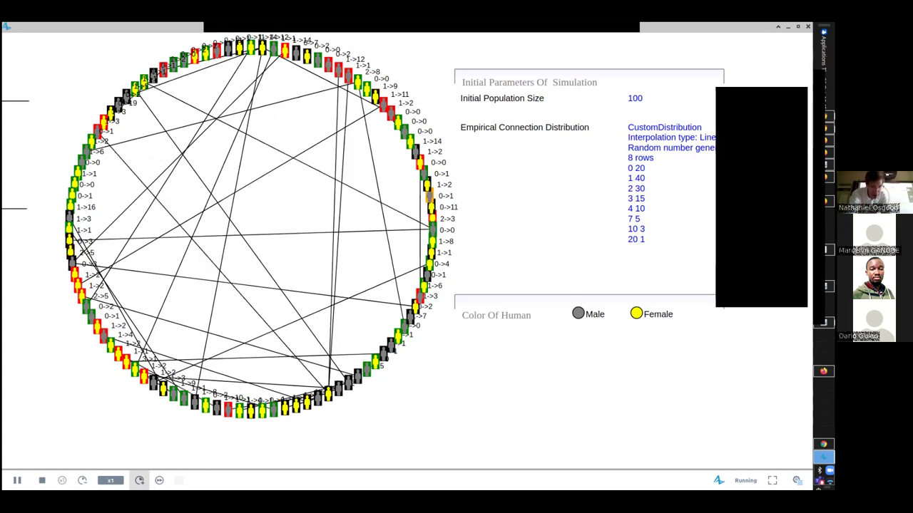
# - Speed the running simulation up to x5, view the Count Infectious chart, and stop the run
pyautogui.doubleClick(139, 480)
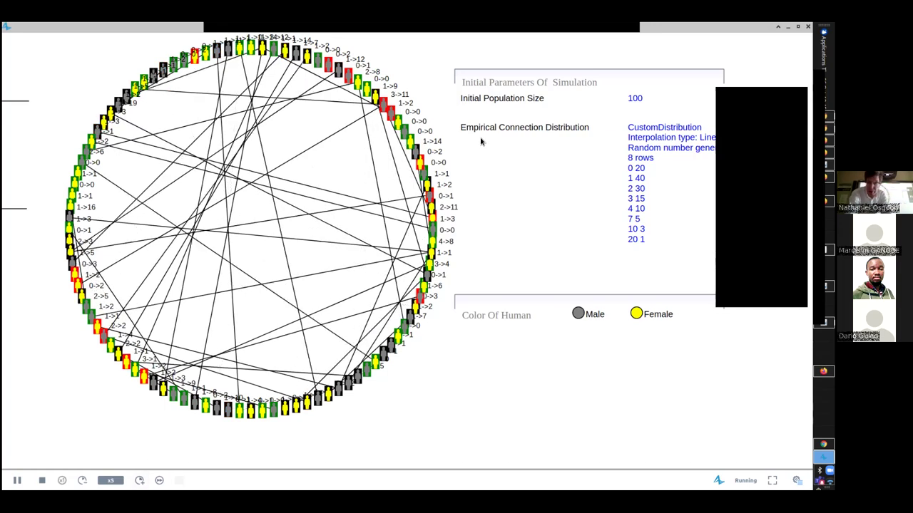
pyautogui.moveTo(480, 143); pyautogui.dragTo(293, 503)
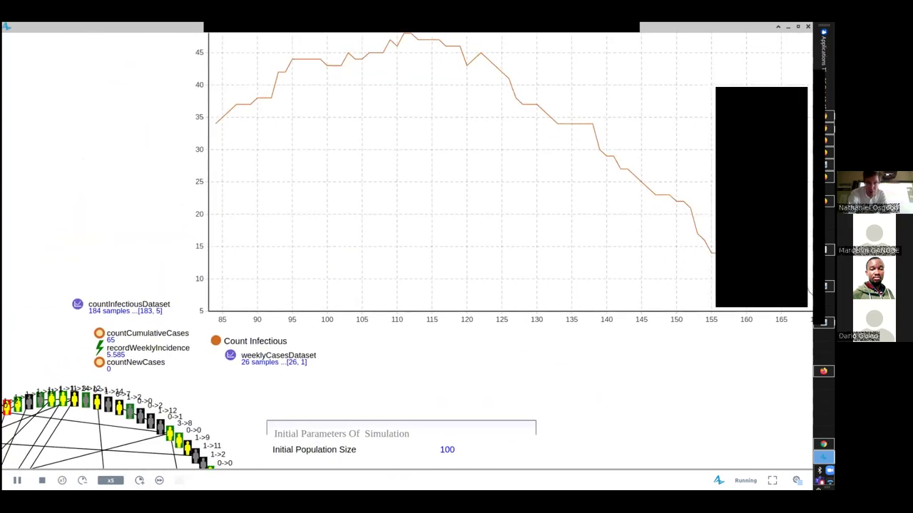
pyautogui.moveTo(312, 224); pyautogui.dragTo(176, 249)
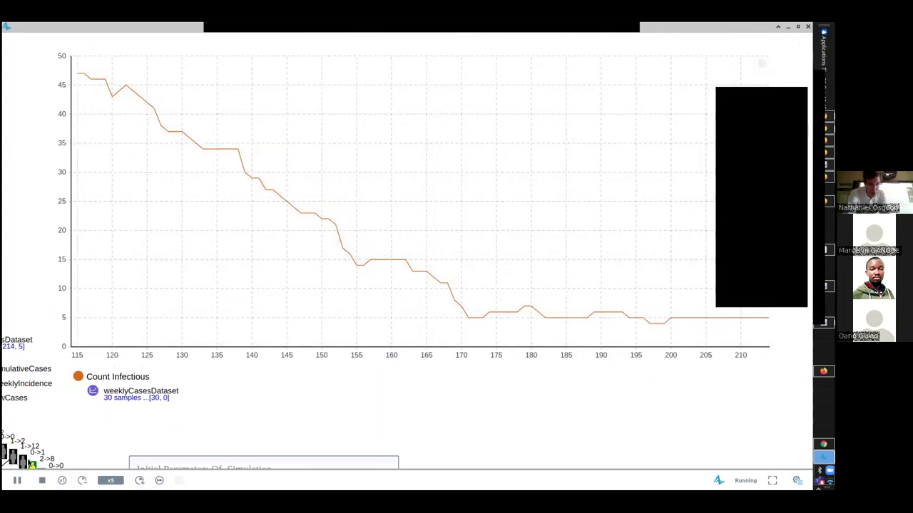
pyautogui.click(42, 479)
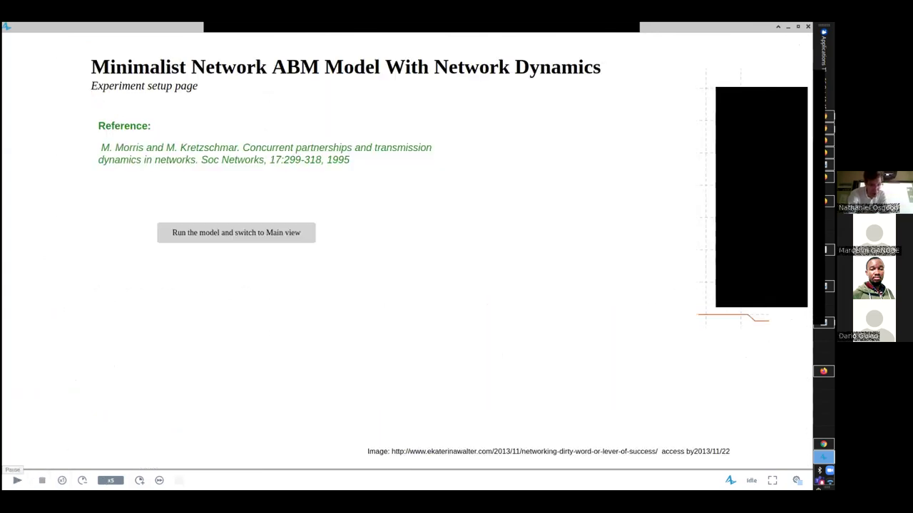
# - Run the model again from the experiment setup page and bring the Count Infectious chart into view
pyautogui.click(240, 233)
pyautogui.moveTo(438, 32); pyautogui.dragTo(310, 383)
pyautogui.moveTo(372, 315); pyautogui.dragTo(194, 426)
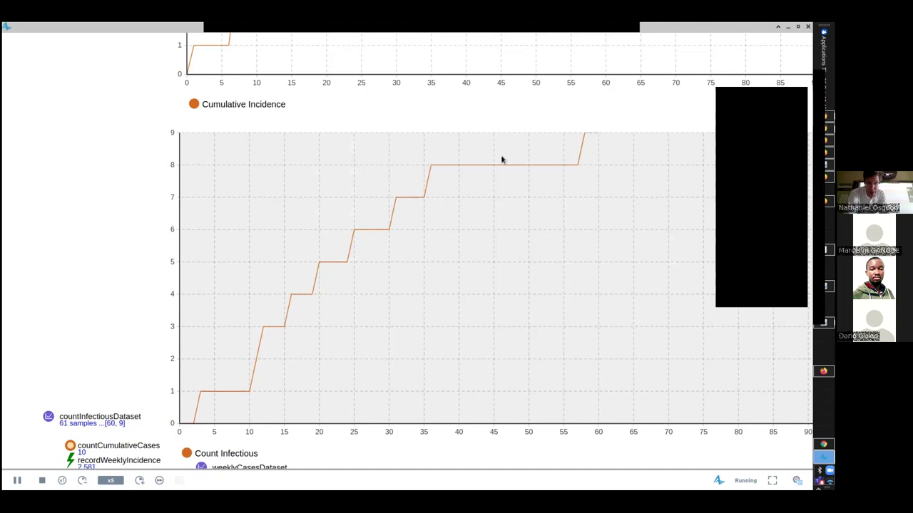
pyautogui.moveTo(537, 172); pyautogui.dragTo(271, 197)
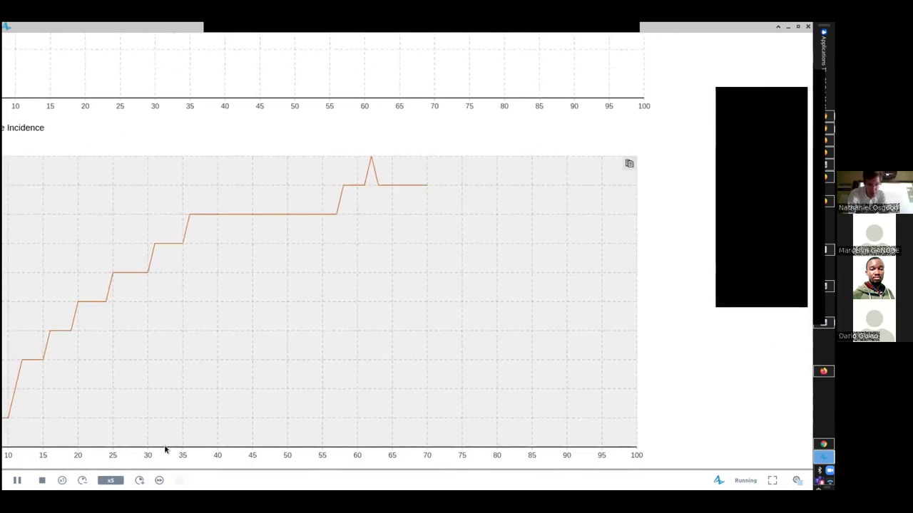
# - Follow the Count Infectious and Cumulative Incidence charts as the simulation runs at x10 speed
pyautogui.moveTo(158, 455); pyautogui.dragTo(232, 261)
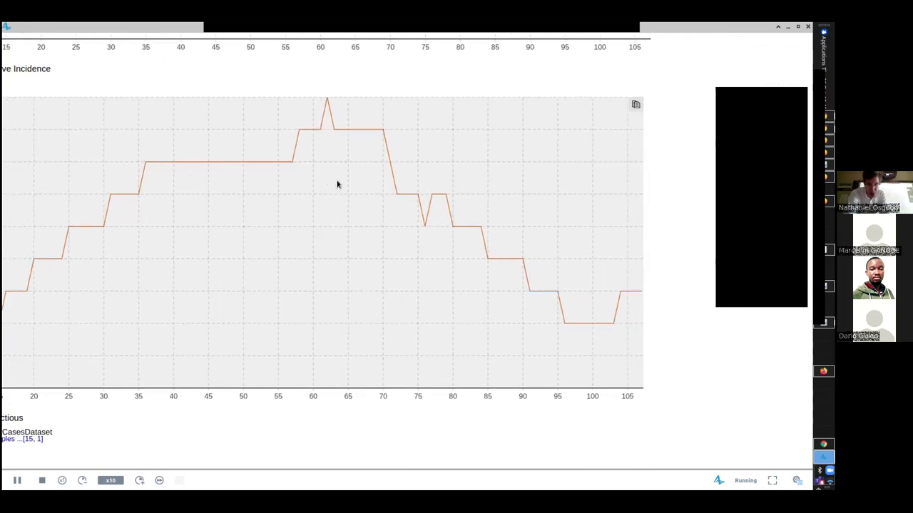
pyautogui.moveTo(489, 294); pyautogui.dragTo(285, 434)
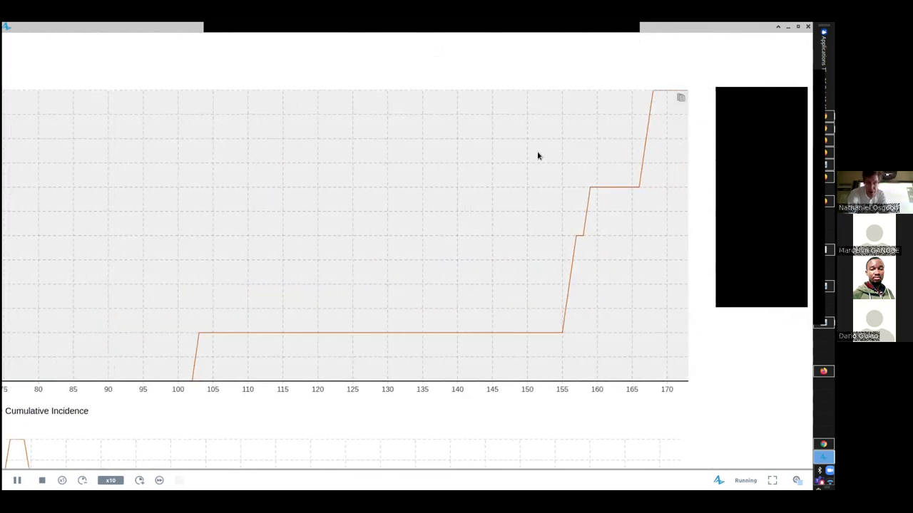
pyautogui.moveTo(546, 159); pyautogui.dragTo(495, 181)
pyautogui.moveTo(483, 269); pyautogui.dragTo(488, 29)
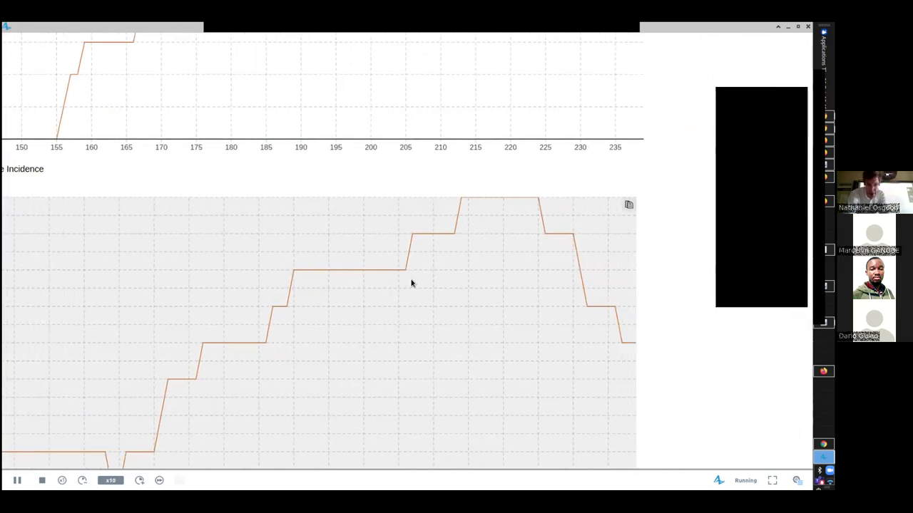
pyautogui.moveTo(433, 257); pyautogui.dragTo(433, 149)
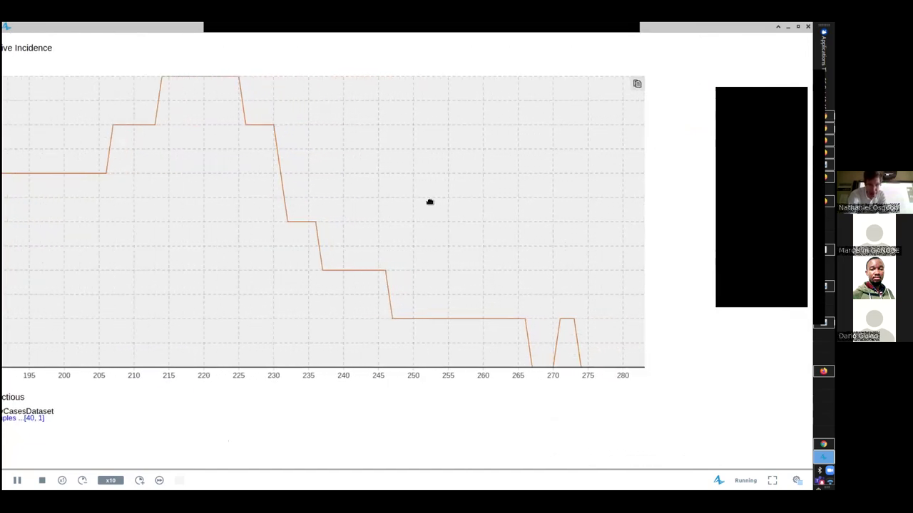
# - Speed the running simulation up to x50 and bring the full circular agent network into view
pyautogui.moveTo(430, 201); pyautogui.dragTo(418, 499)
pyautogui.moveTo(495, 190); pyautogui.dragTo(513, 302)
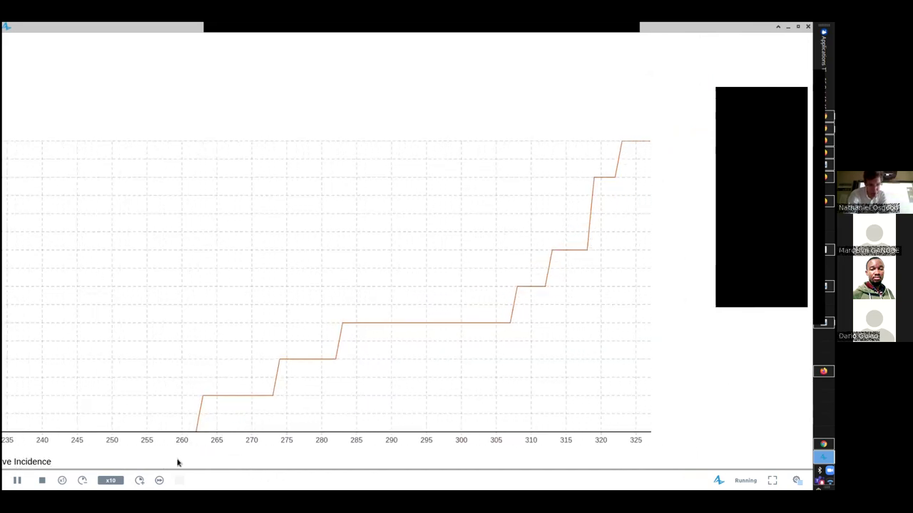
pyautogui.click(139, 481)
pyautogui.click(139, 480)
pyautogui.scroll(-8, 306, 216)
pyautogui.hscroll(-4, 306, 216)
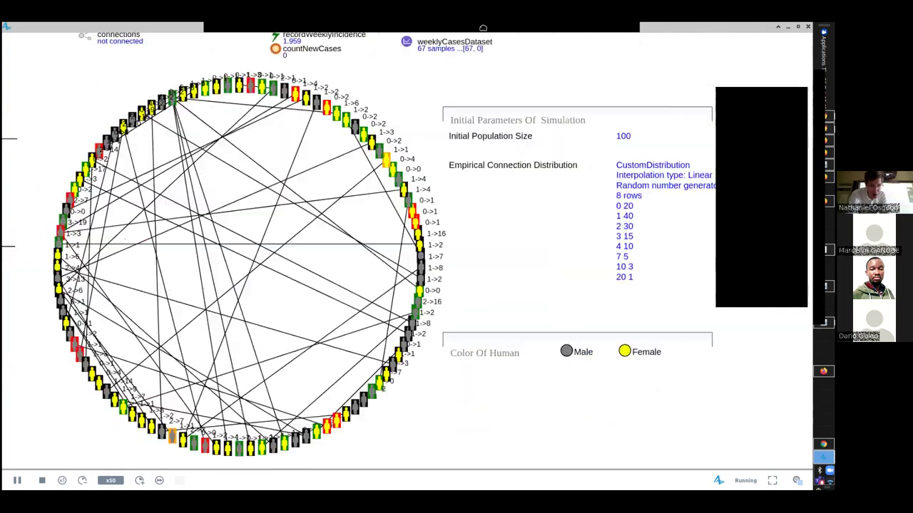
pyautogui.moveTo(329, 394); pyautogui.dragTo(345, 394)
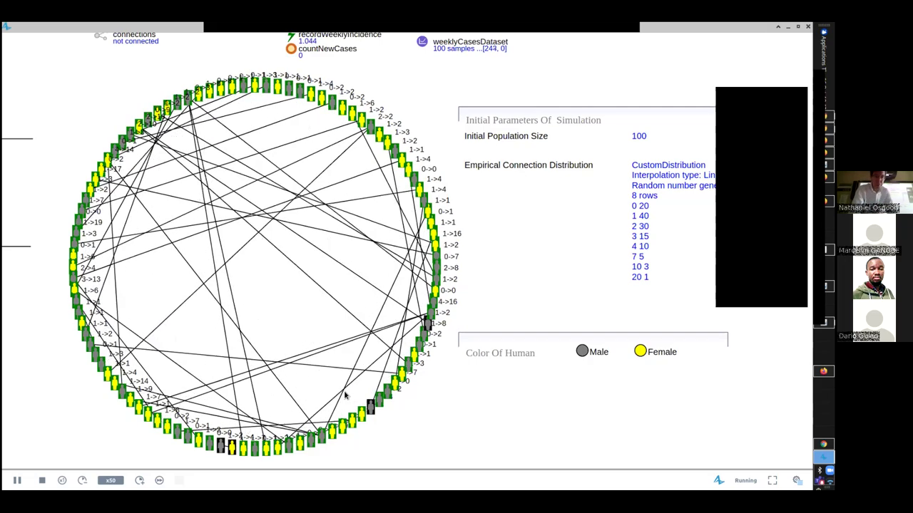
# - View the Cumulative Incidence and Count Infectious charts at x50 speed, and close the simulation window
pyautogui.scroll(10, 360, 460)
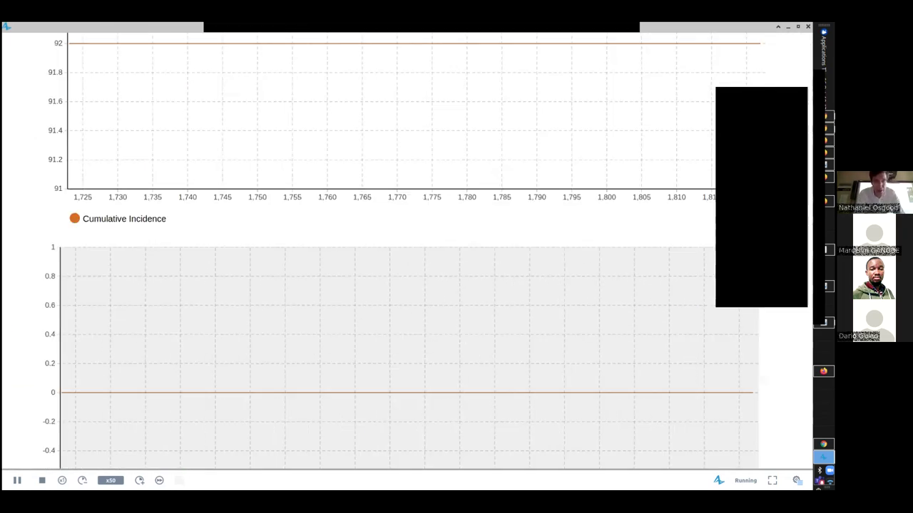
pyautogui.scroll(1, 365, 247)
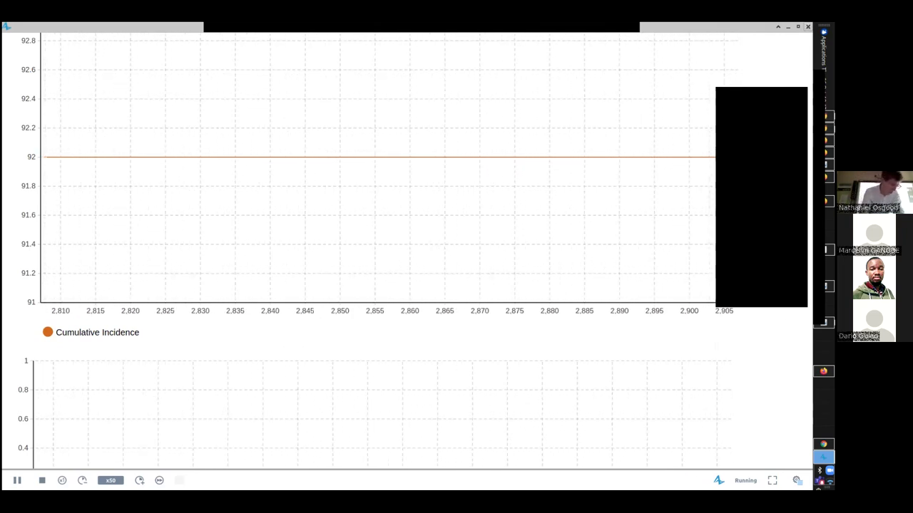
pyautogui.hotkey('alt', 'F4')
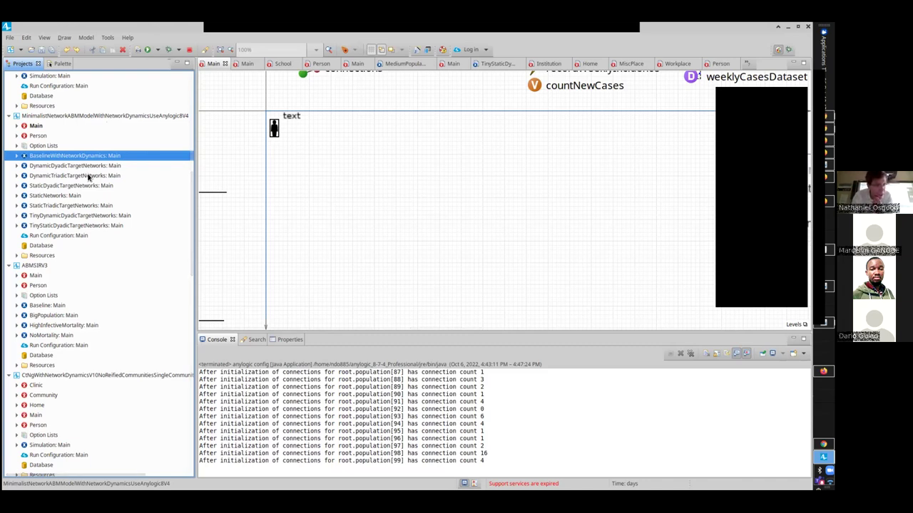
# - Compare the parameters of the StaticNetworks and BaselineWithNetworkDynamics experiments, enlarging the properties area to show them
pyautogui.click(57, 198)
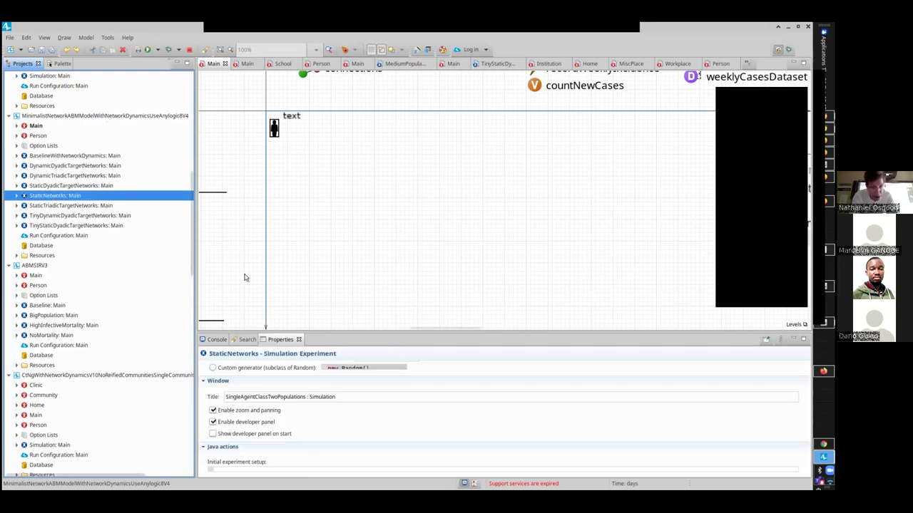
pyautogui.moveTo(265, 331); pyautogui.dragTo(268, 276)
pyautogui.click(58, 156)
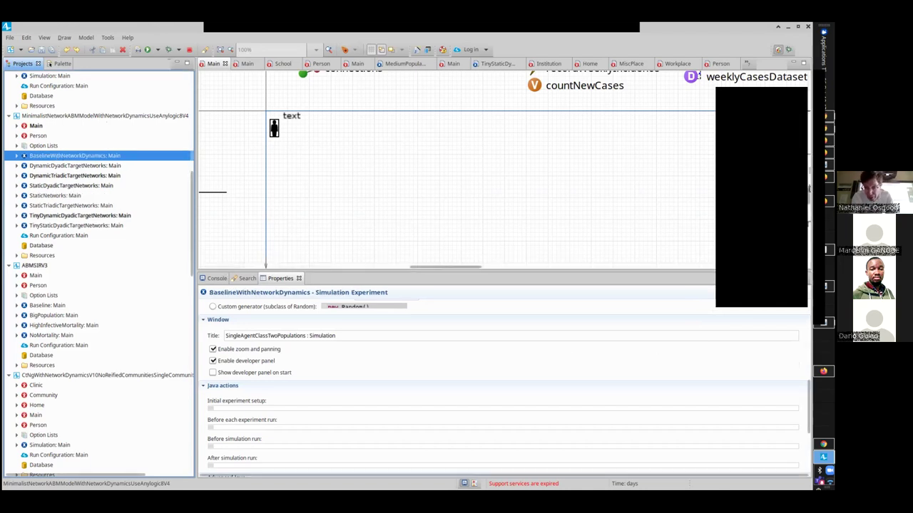
pyautogui.scroll(5, 499, 378)
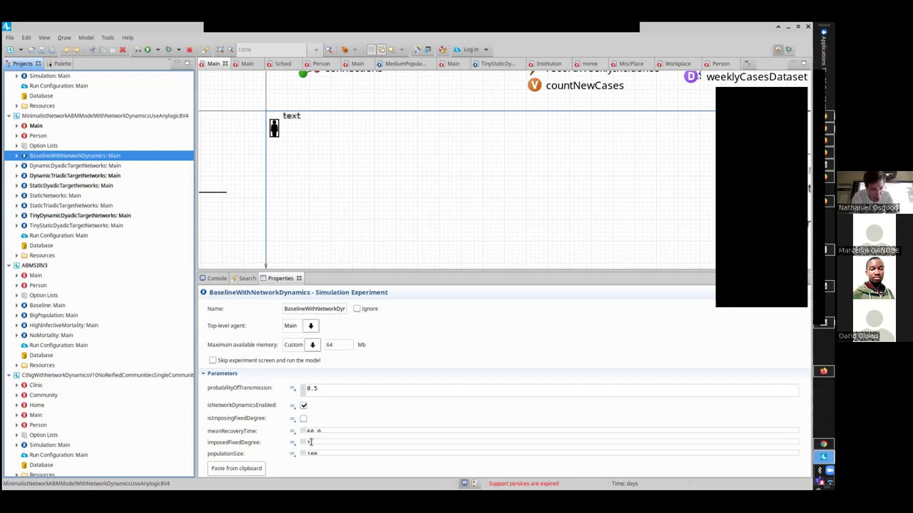
pyautogui.click(68, 196)
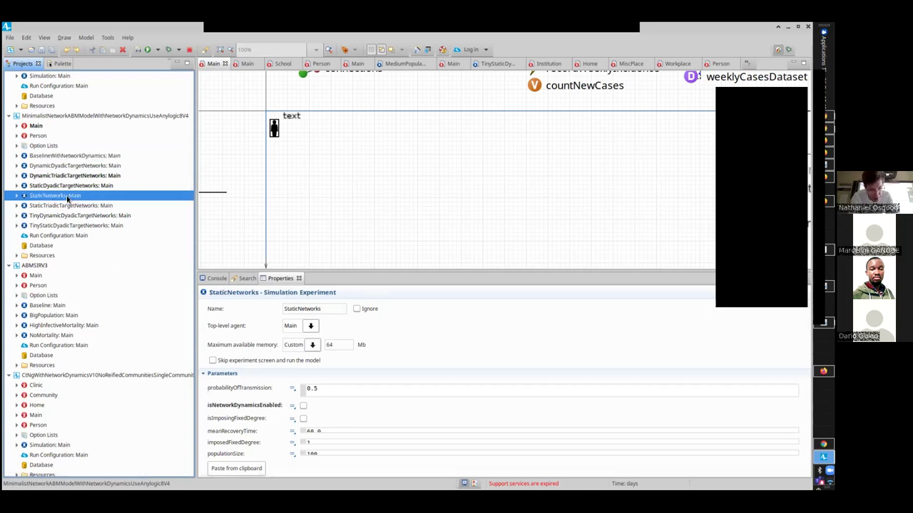
# - Run the StaticNetworks experiment to view its agent network, and close the simulation window
pyautogui.rightClick(68, 200)
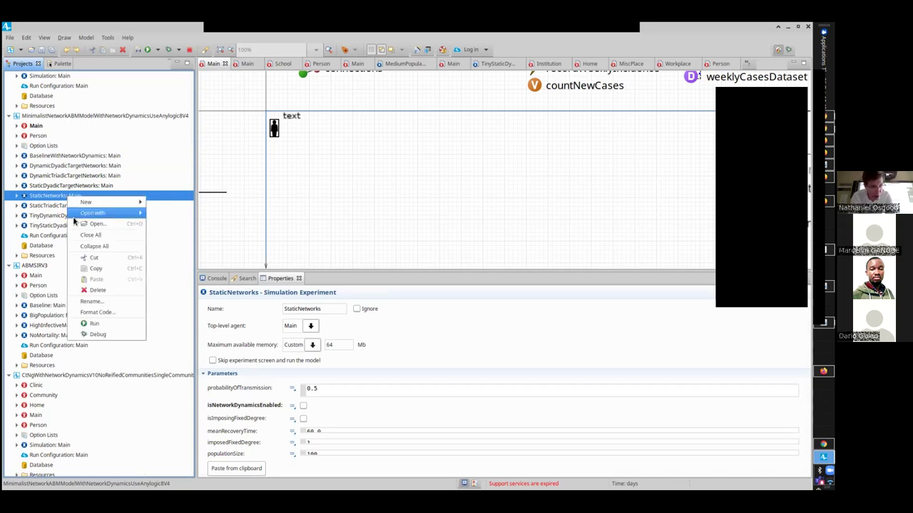
pyautogui.click(100, 325)
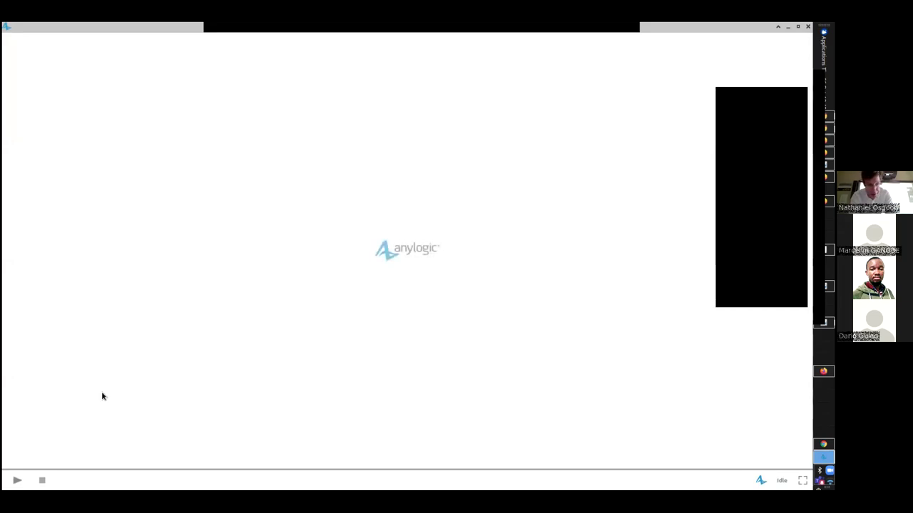
pyautogui.click(229, 233)
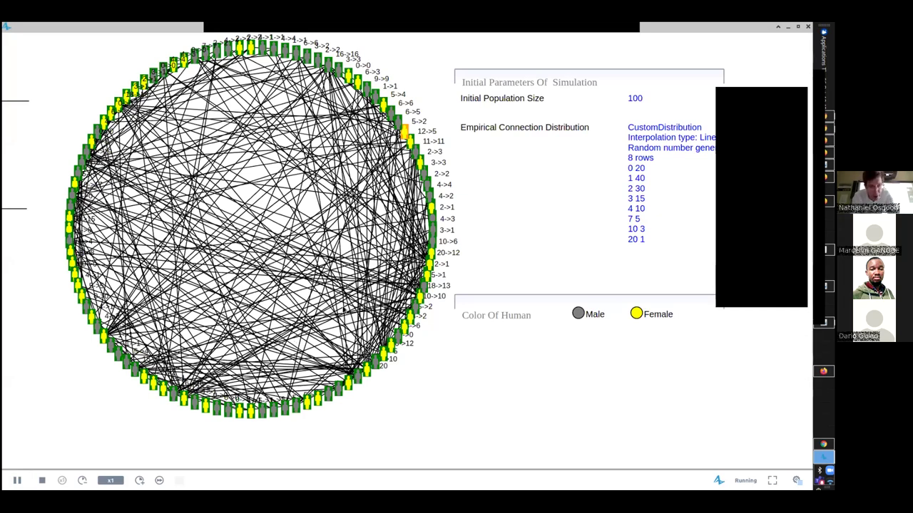
pyautogui.hotkey('alt', 'F4')
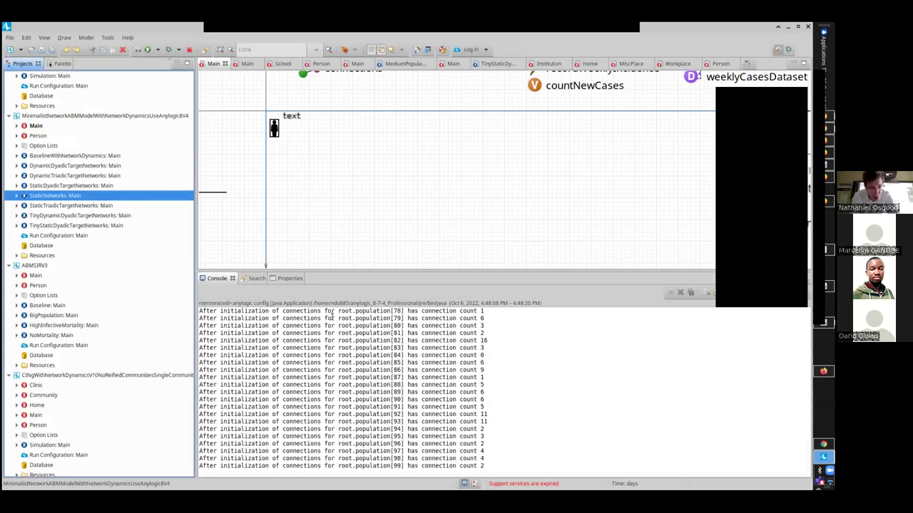
# - Enable isImposingFixedDegree in the BaselineWithNetworkDynamics experiment and run that experiment to its Main view
pyautogui.click(54, 159)
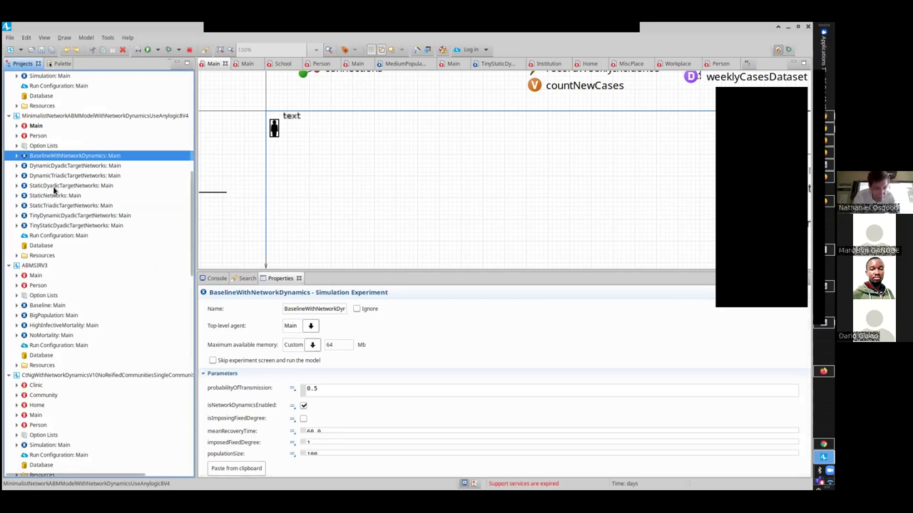
pyautogui.click(303, 419)
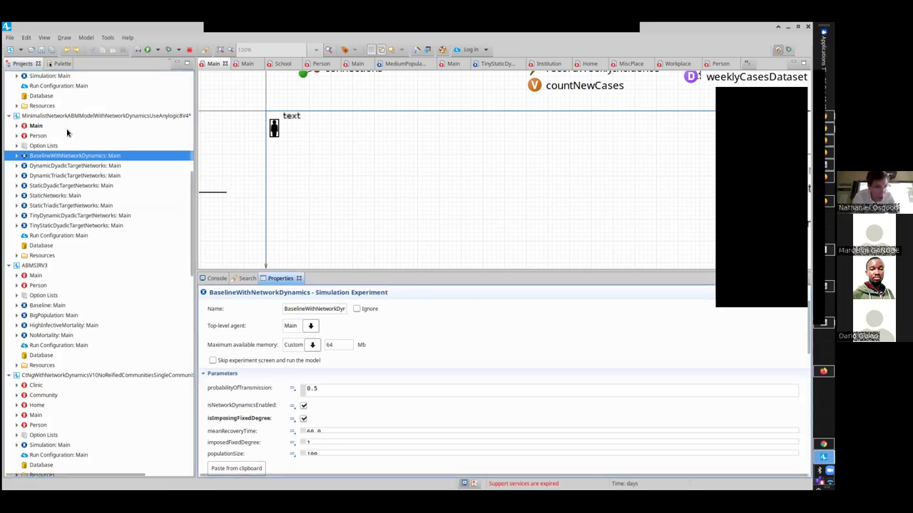
pyautogui.rightClick(61, 158)
pyautogui.click(89, 274)
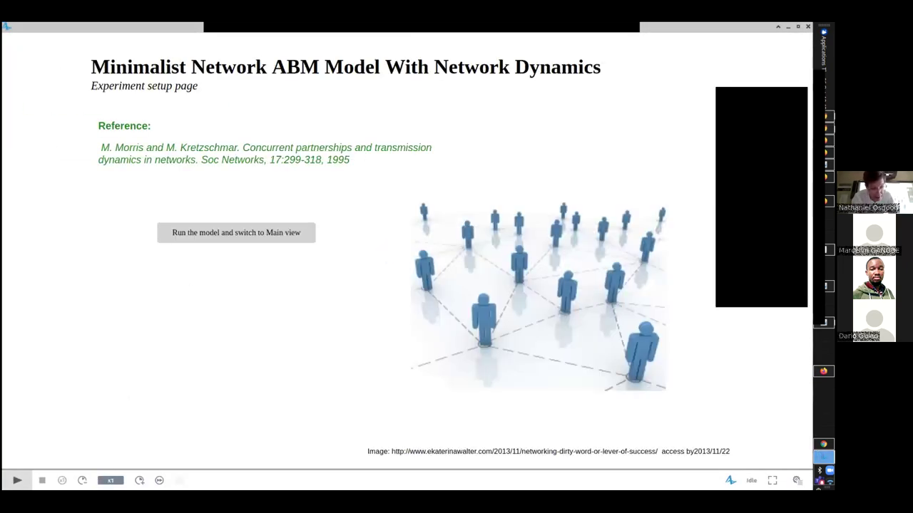
pyautogui.click(194, 234)
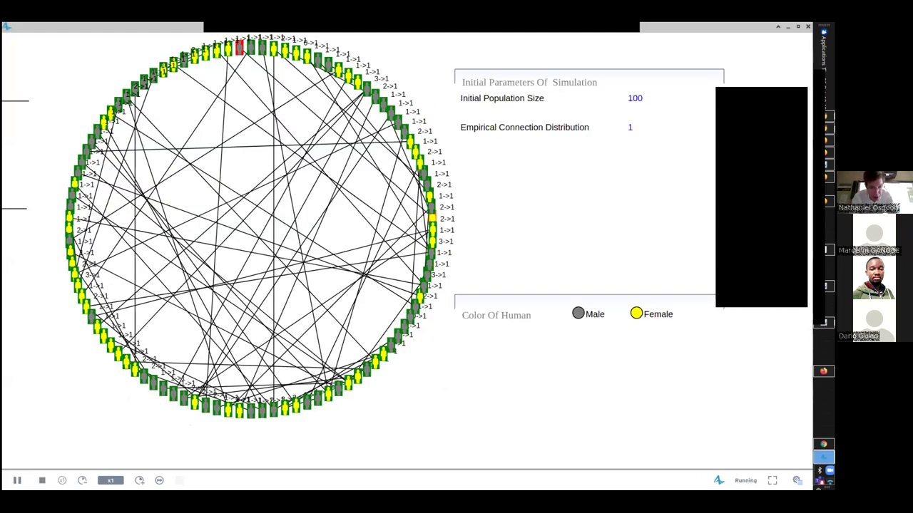
# - Speed the fixed-degree baseline simulation up to x50 and bring the Count Infectious chart into view
pyautogui.click(139, 480)
pyautogui.click(139, 479)
pyautogui.click(139, 480)
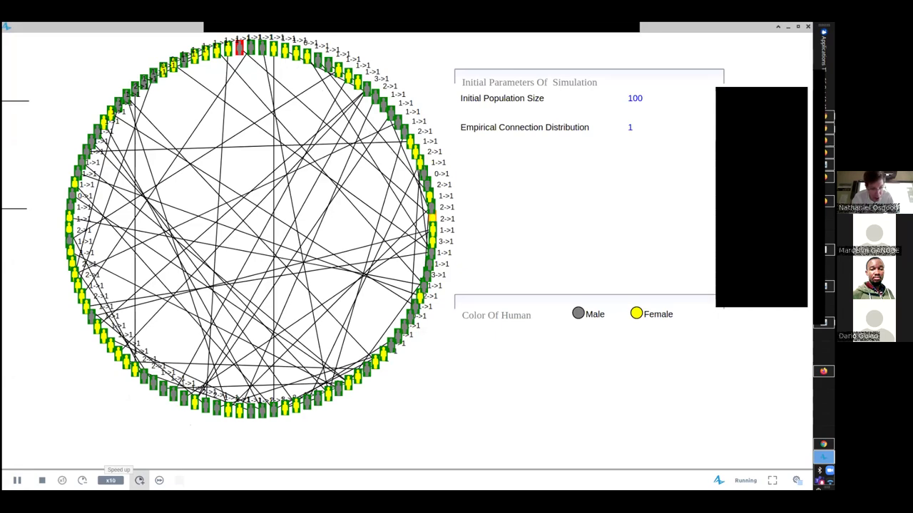
pyautogui.click(139, 480)
pyautogui.scroll(5, 384, 163)
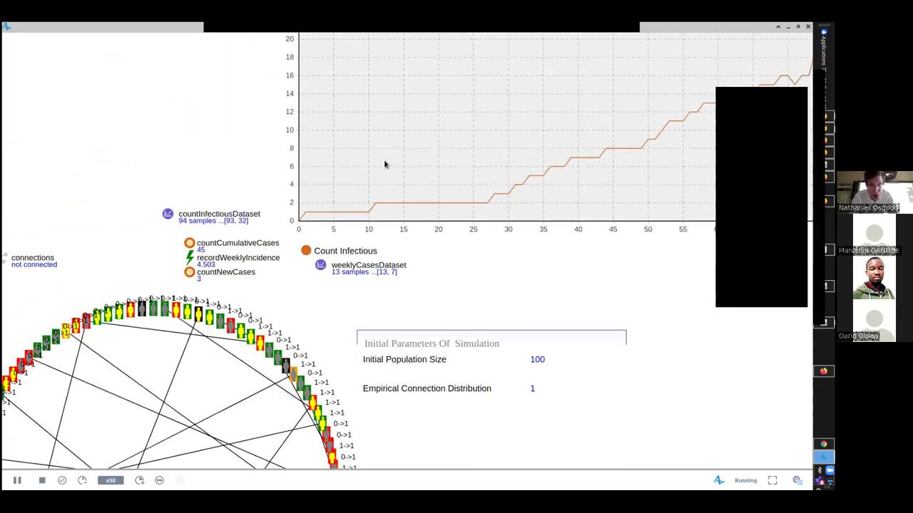
# - Follow the Count Infectious and Cumulative Incidence charts of the fixed-degree baseline run, and close the simulation window
pyautogui.moveTo(384, 164); pyautogui.dragTo(160, 410)
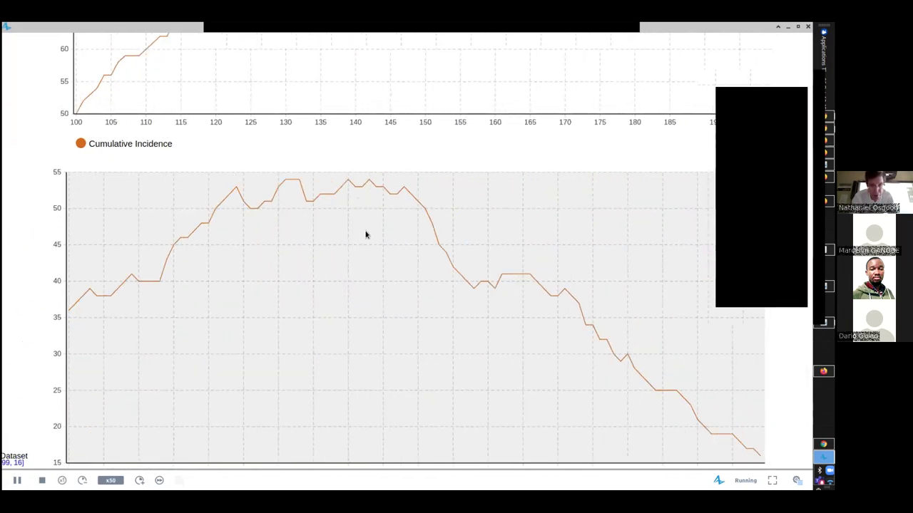
pyautogui.moveTo(366, 235); pyautogui.dragTo(332, 431)
pyautogui.scroll(-3, 338, 269)
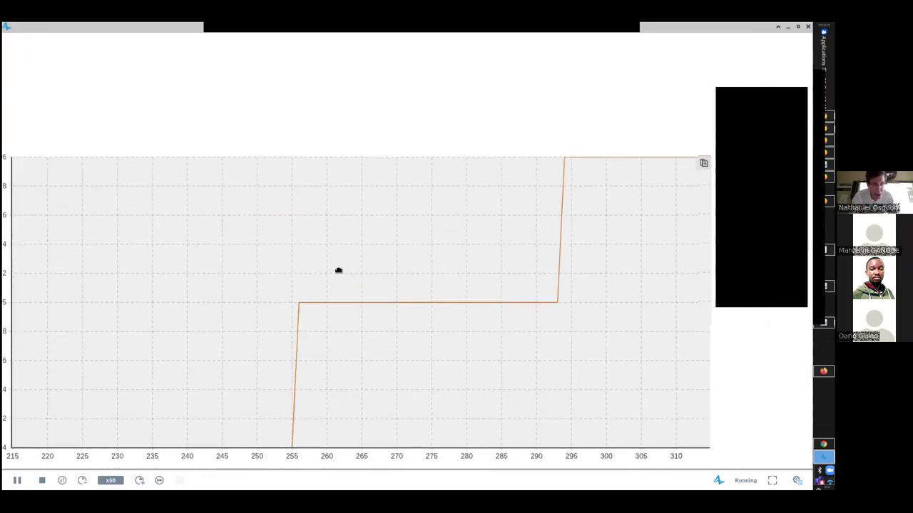
pyautogui.moveTo(412, 259); pyautogui.dragTo(400, 238)
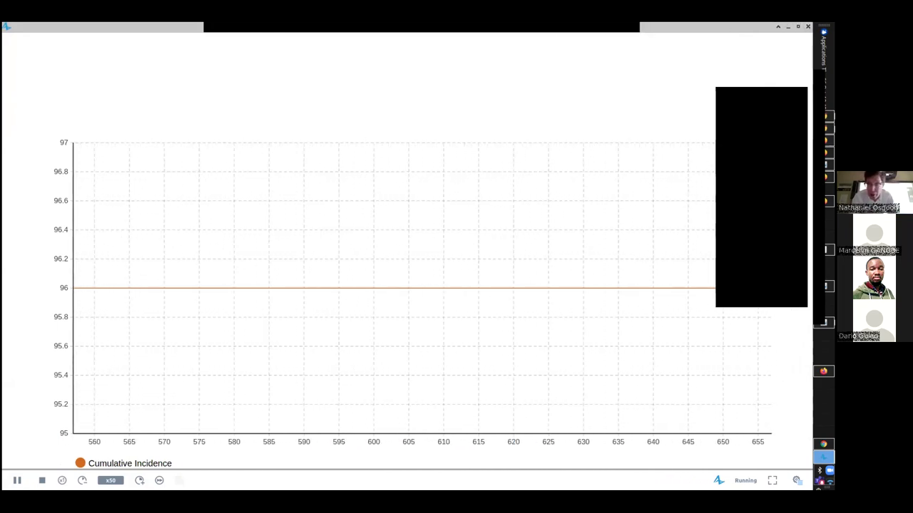
pyautogui.hotkey('alt', 'F4')
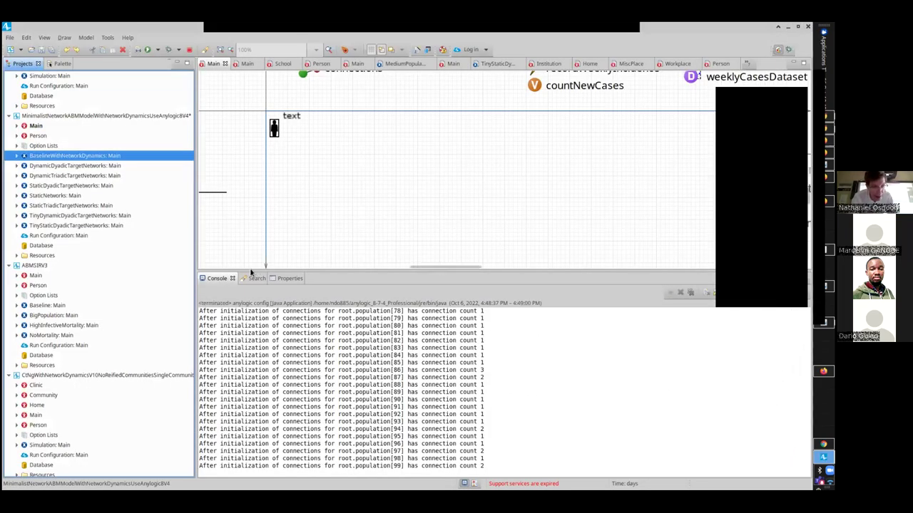
# - Check imposedFixedDegree in the BaselineWithNetworkDynamics experiment, and enable isImposingFixedDegree in the StaticNetworks experiment
pyautogui.click(71, 157)
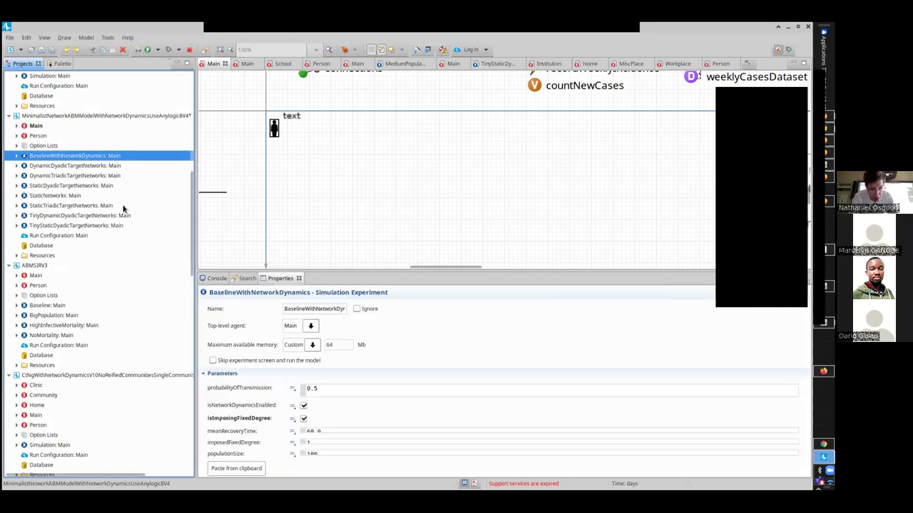
pyautogui.doubleClick(316, 442)
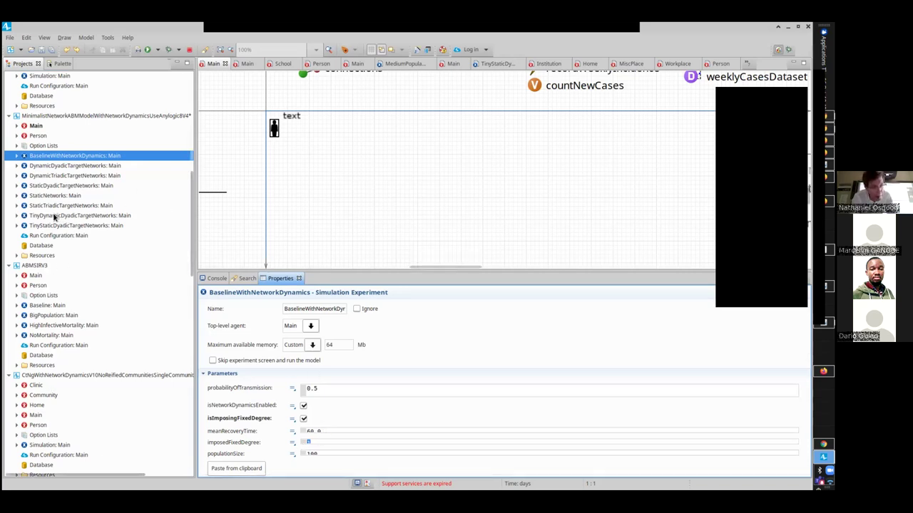
pyautogui.click(42, 197)
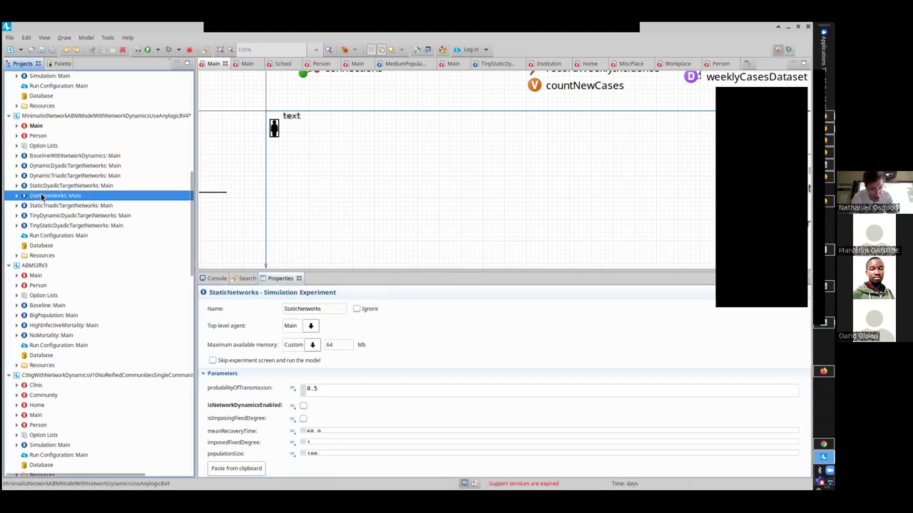
pyautogui.click(303, 420)
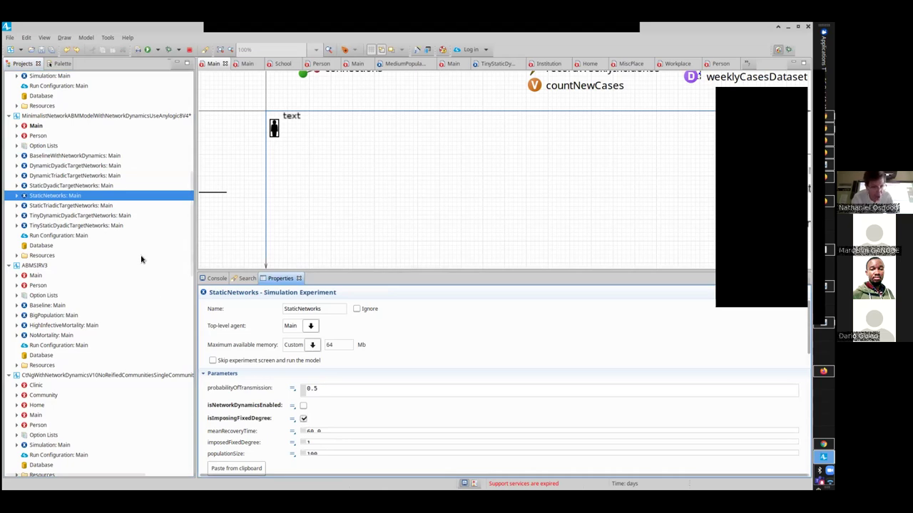
# - Run the StaticNetworks experiment to its Main view and pause the simulation
pyautogui.rightClick(78, 196)
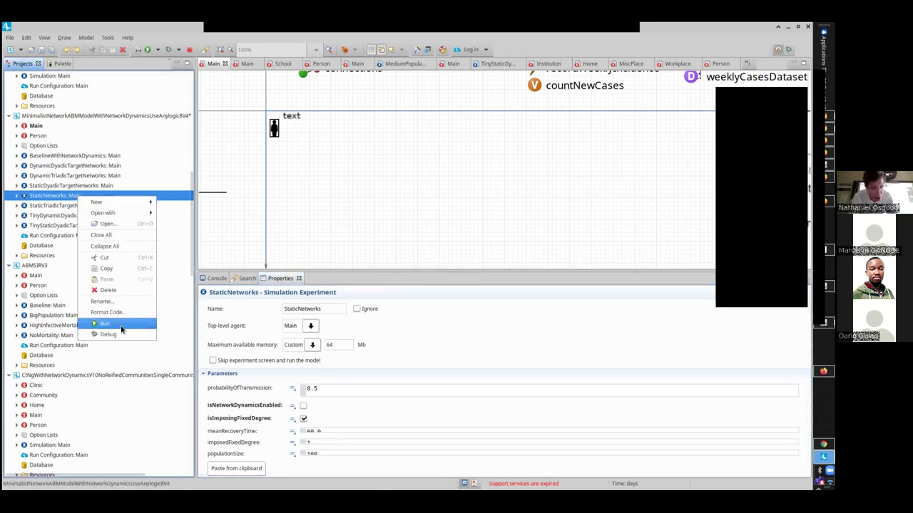
pyautogui.click(120, 324)
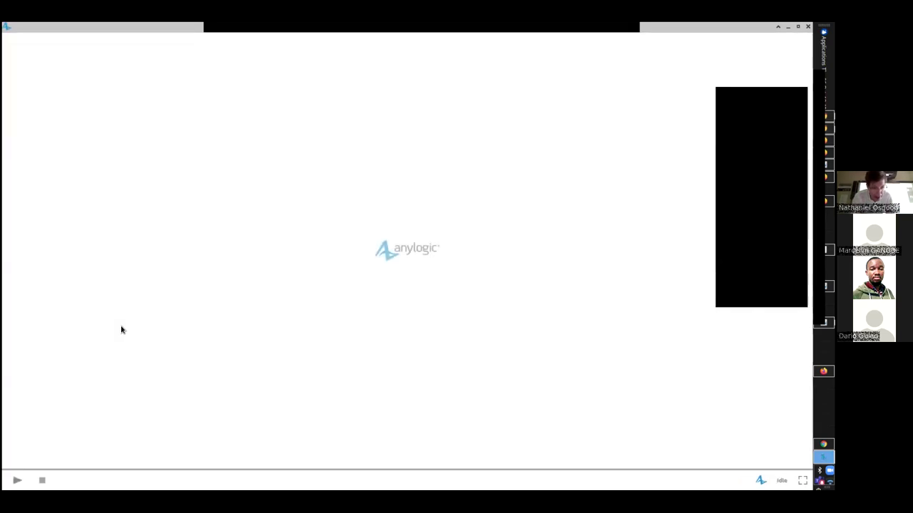
pyautogui.click(167, 232)
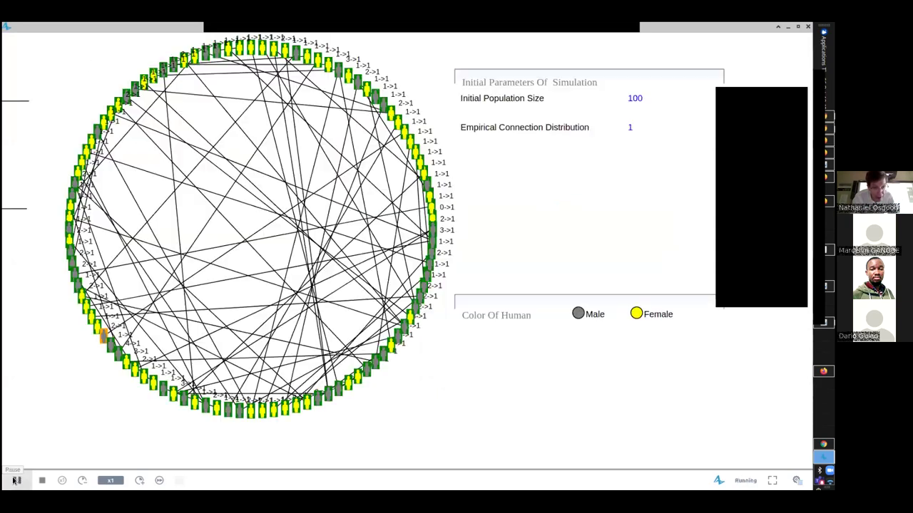
pyautogui.click(15, 480)
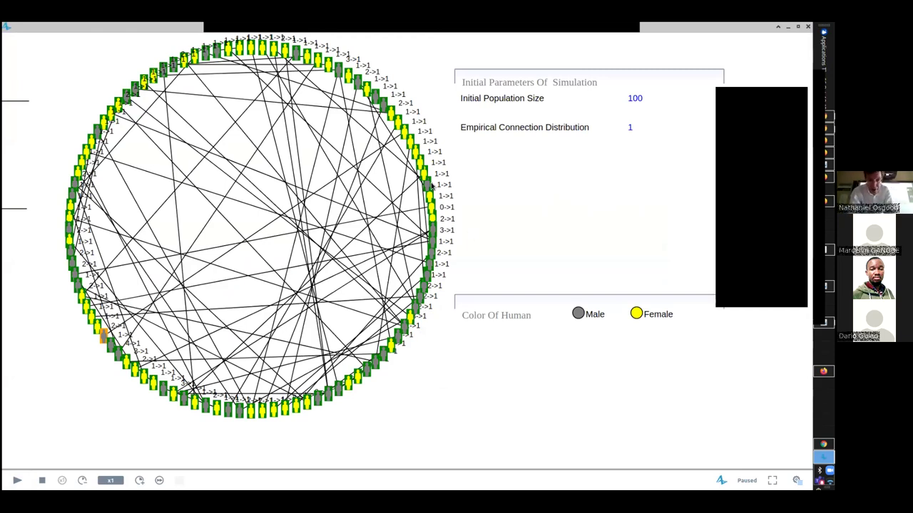
# - Examine the paused static network's case counters and the connections between its agents
pyautogui.scroll(3, 183, 385)
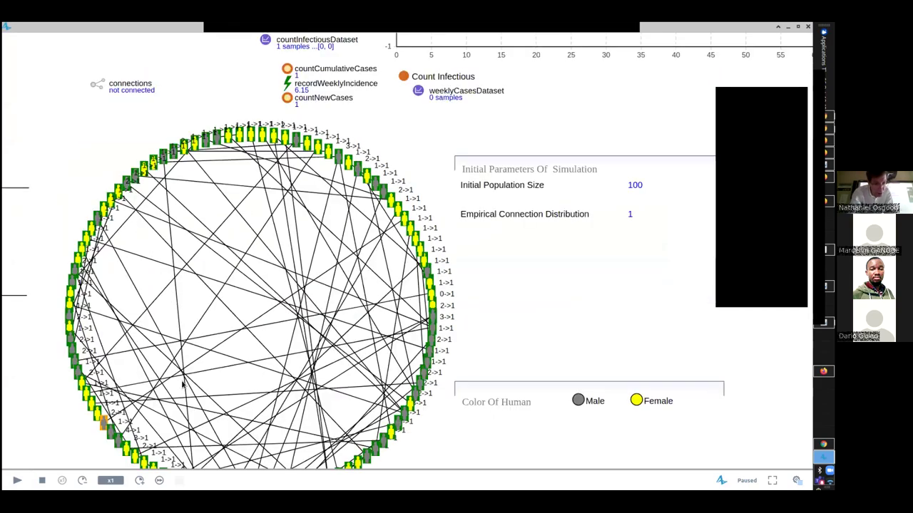
pyautogui.scroll(-3, 135, 300)
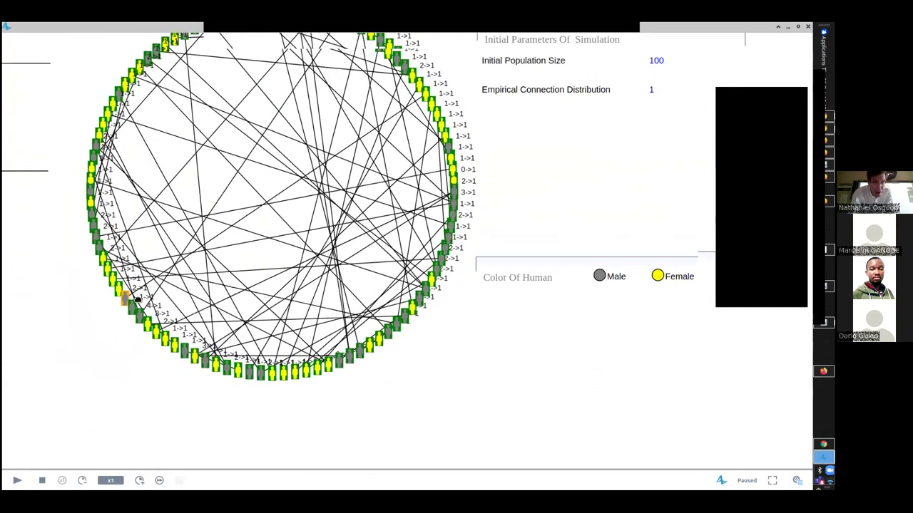
pyautogui.moveTo(136, 315); pyautogui.dragTo(157, 305)
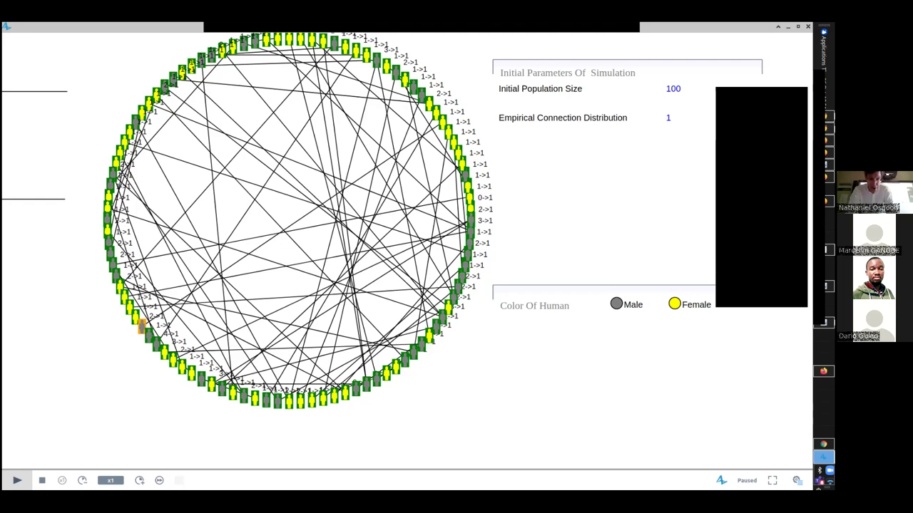
# - Resume the paused static network simulation and speed it up to x25 while following its Cumulative Incidence chart
pyautogui.click(17, 479)
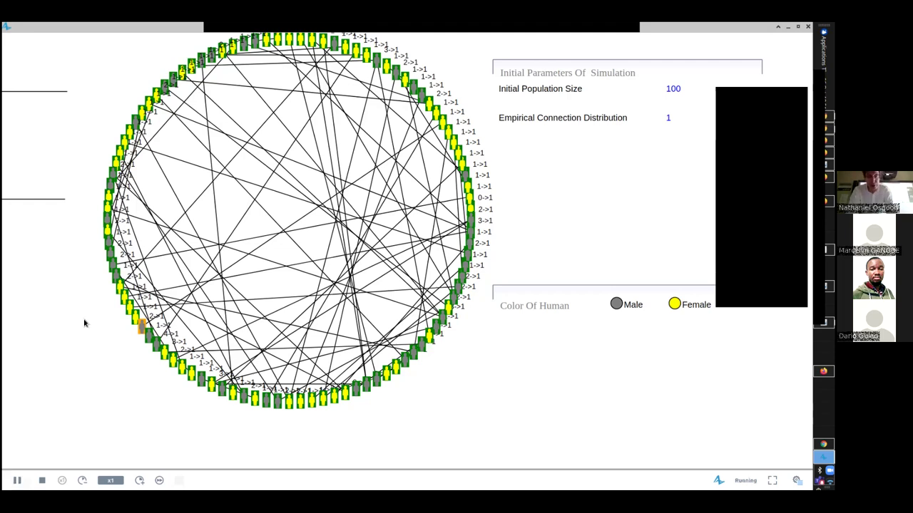
pyautogui.moveTo(367, 51); pyautogui.dragTo(265, 310)
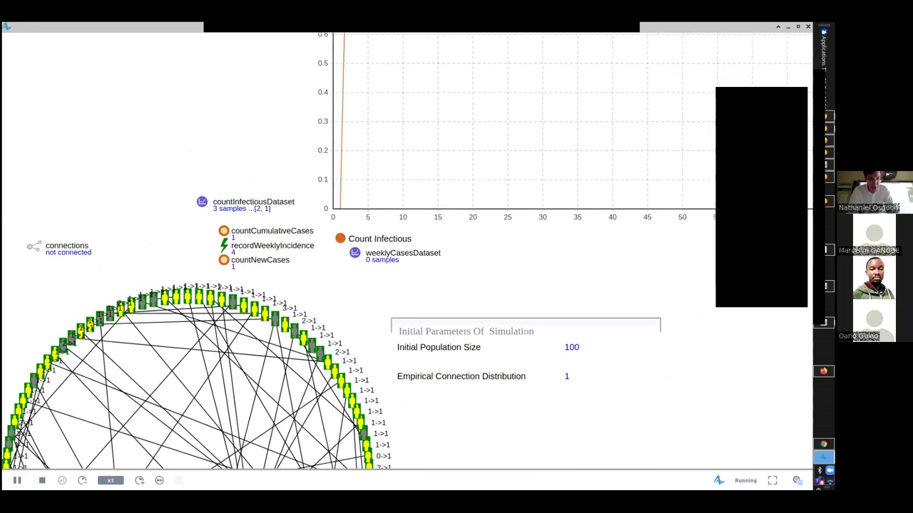
pyautogui.click(140, 480)
pyautogui.moveTo(273, 189); pyautogui.dragTo(159, 390)
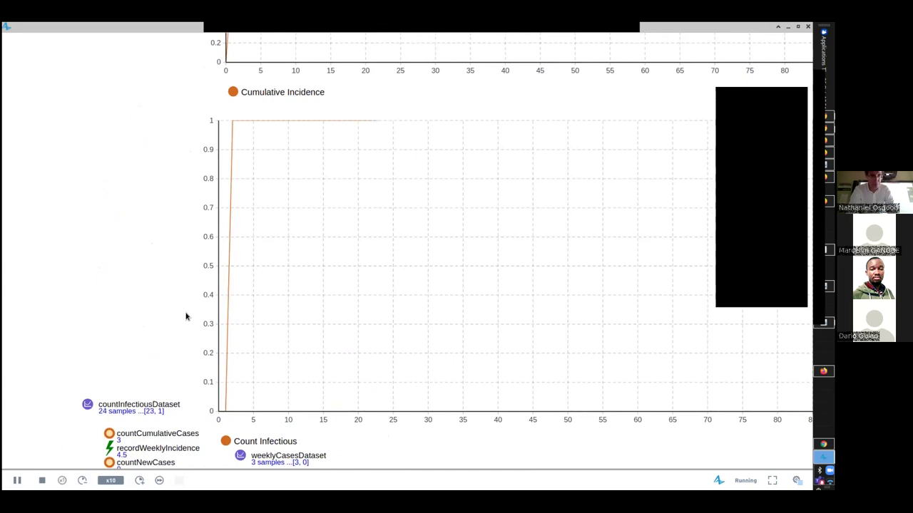
pyautogui.moveTo(190, 311); pyautogui.dragTo(112, 456)
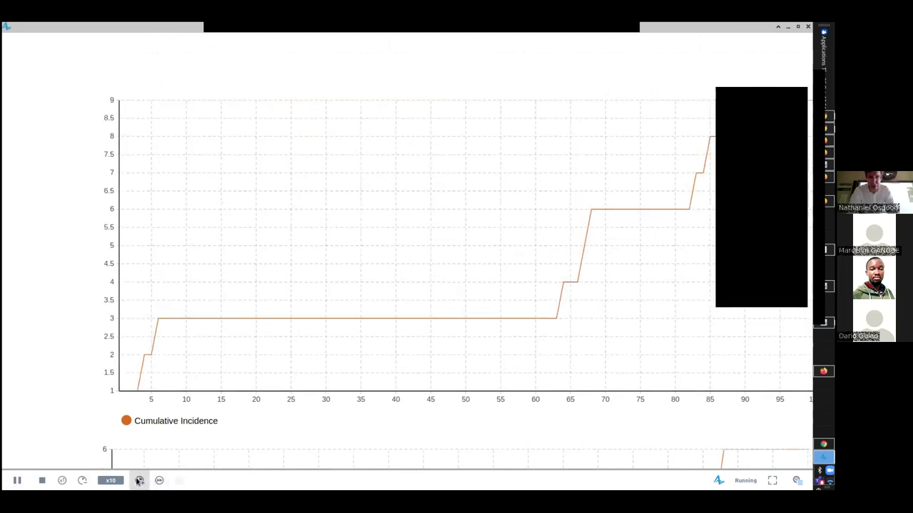
pyautogui.click(140, 481)
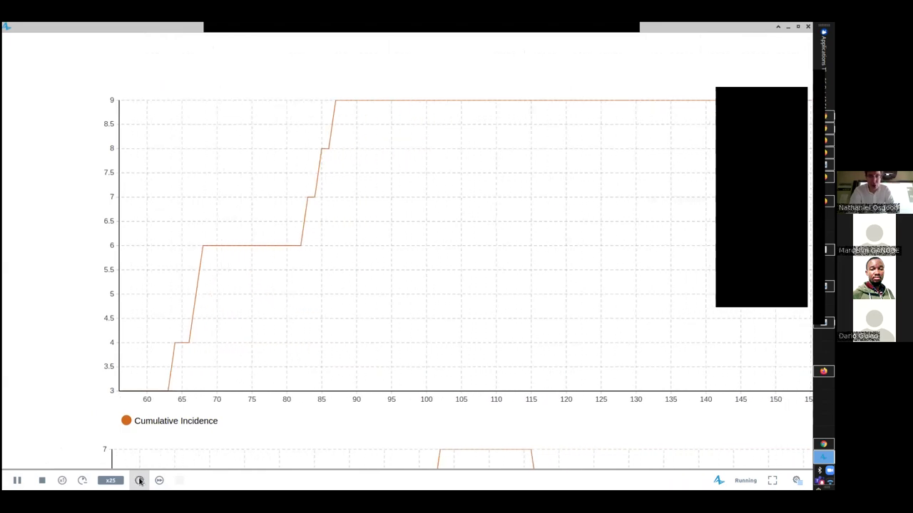
# - Examine the Cumulative Incidence and Count Infectious charts of the static network run, and close the simulation window
pyautogui.scroll(-10, 218, 263)
pyautogui.moveTo(202, 263); pyautogui.dragTo(305, 87)
pyautogui.moveTo(422, 289); pyautogui.dragTo(353, 385)
pyautogui.moveTo(427, 100); pyautogui.dragTo(348, 417)
pyautogui.moveTo(490, 132); pyautogui.dragTo(313, 475)
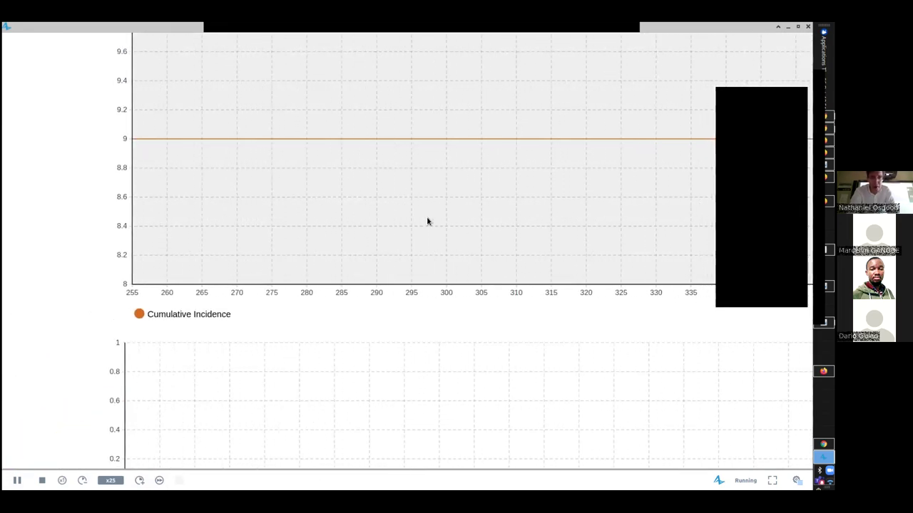
pyautogui.moveTo(428, 221); pyautogui.dragTo(290, 248)
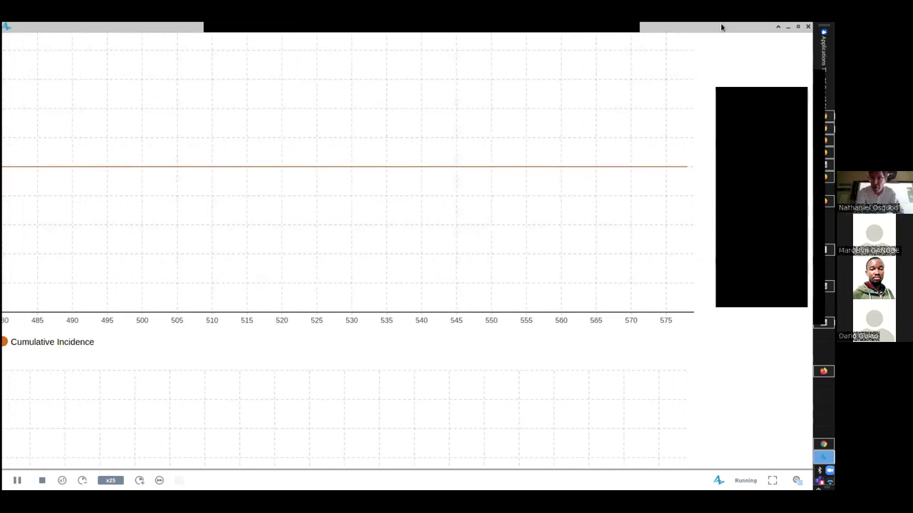
pyautogui.click(807, 27)
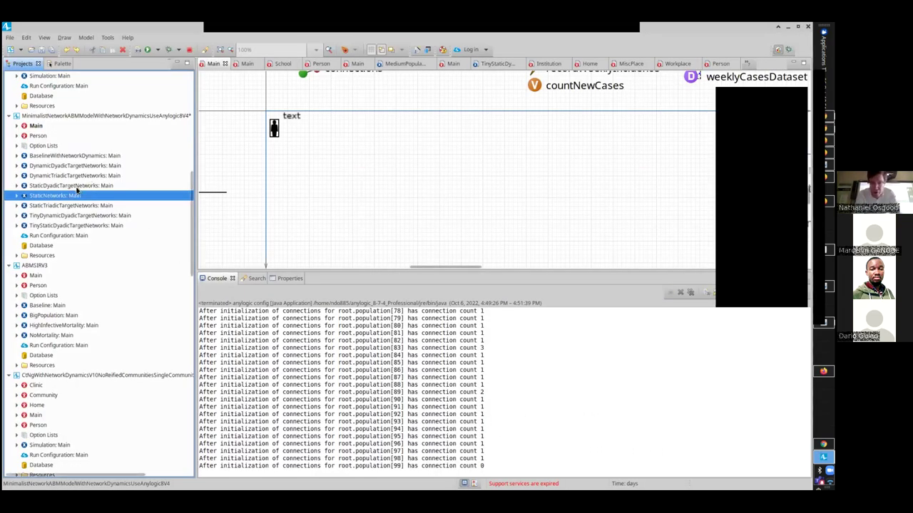
# - Run the StaticNetworks experiment again and switch to its Main view
pyautogui.hotkey('alt', 'Tab')
pyautogui.hotkey('alt', 'Tab')
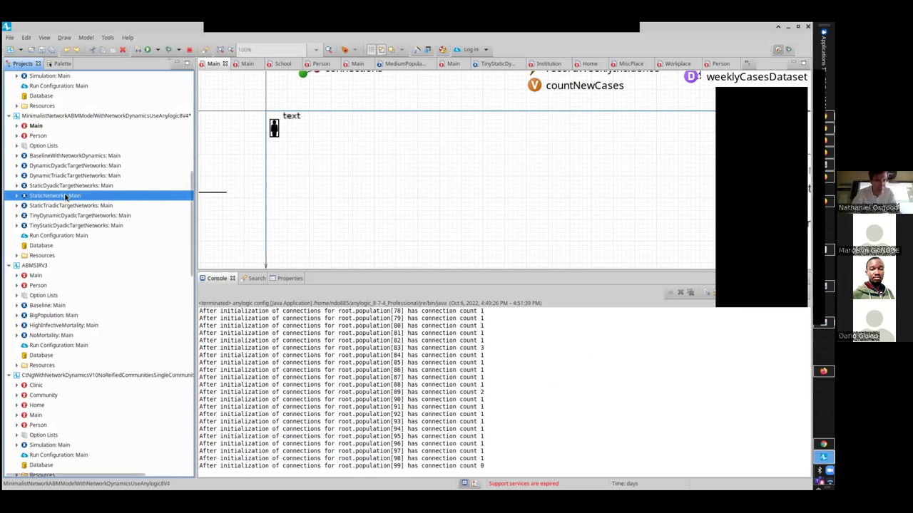
pyautogui.rightClick(66, 195)
pyautogui.click(92, 323)
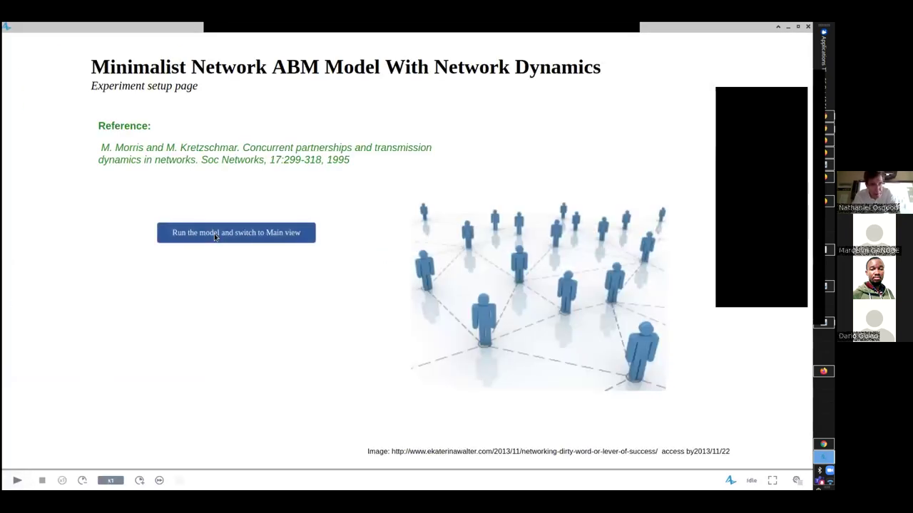
pyautogui.click(214, 233)
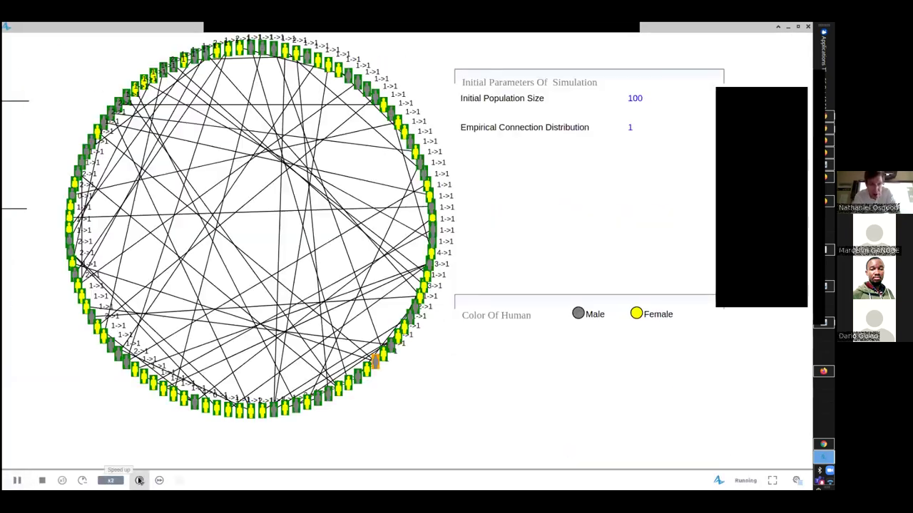
# - Speed the new static network run up to x25 while watching the infection spread among the agents
pyautogui.moveTo(414, 107); pyautogui.dragTo(425, 56)
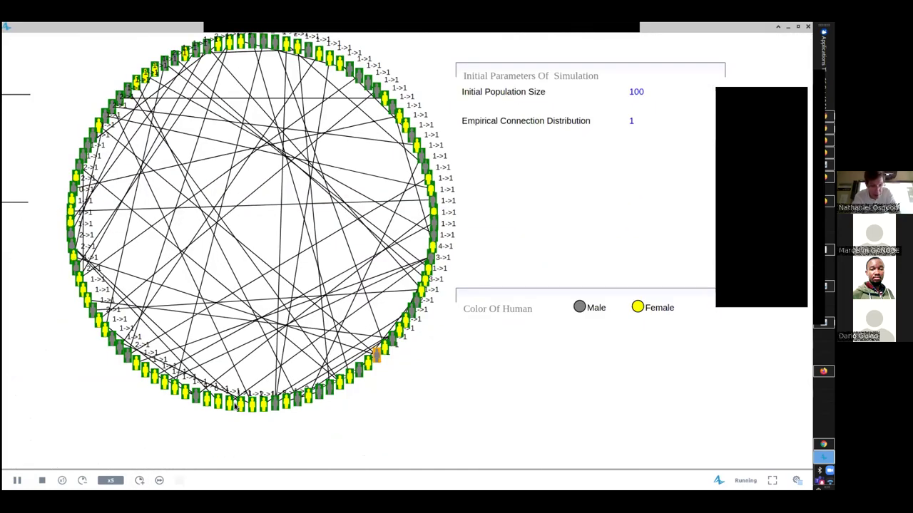
pyautogui.click(142, 480)
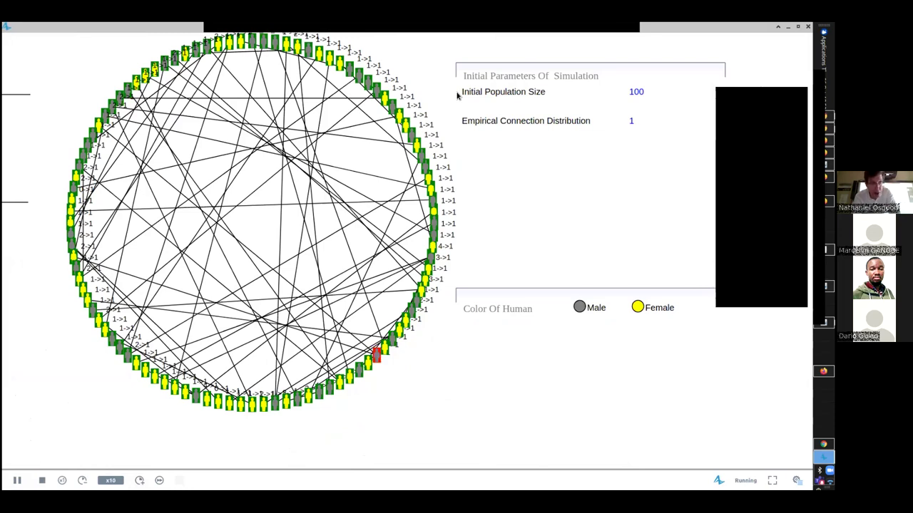
pyautogui.moveTo(457, 96); pyautogui.dragTo(456, 99)
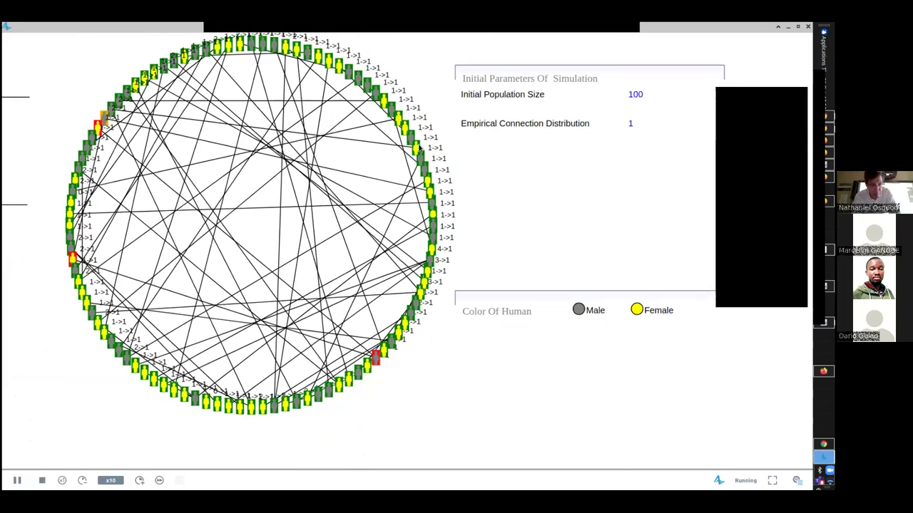
pyautogui.click(139, 479)
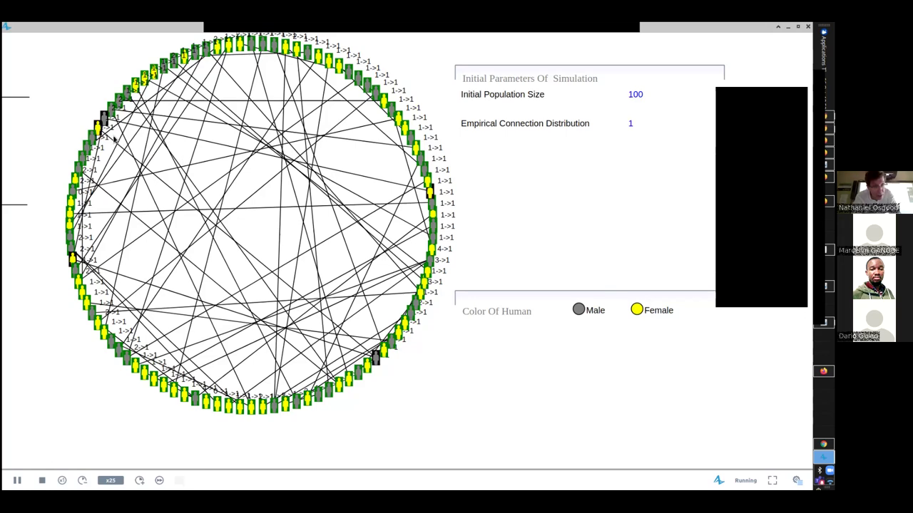
# - Examine the second static run's case counters and Cumulative Incidence chart, and close the simulation window
pyautogui.scroll(10, 306, 103)
pyautogui.hscroll(4, 306, 103)
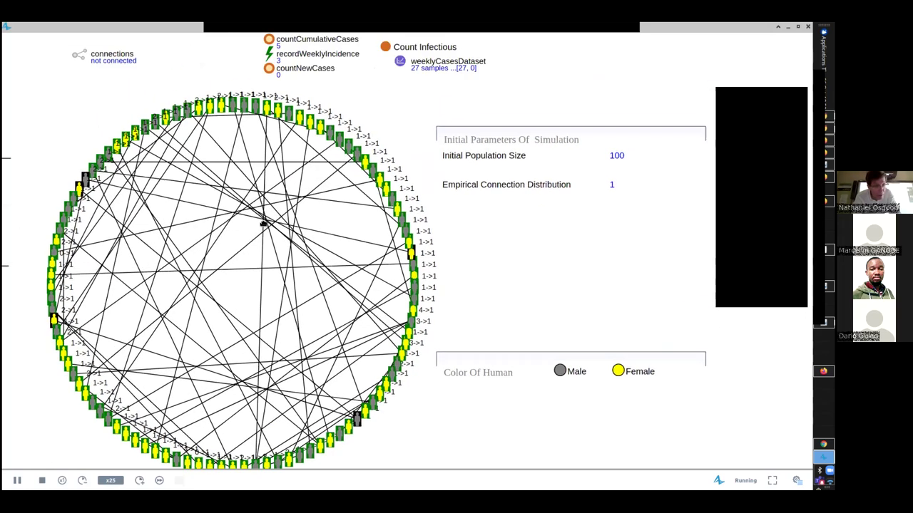
pyautogui.scroll(9, 376, 112)
pyautogui.hscroll(4, 376, 112)
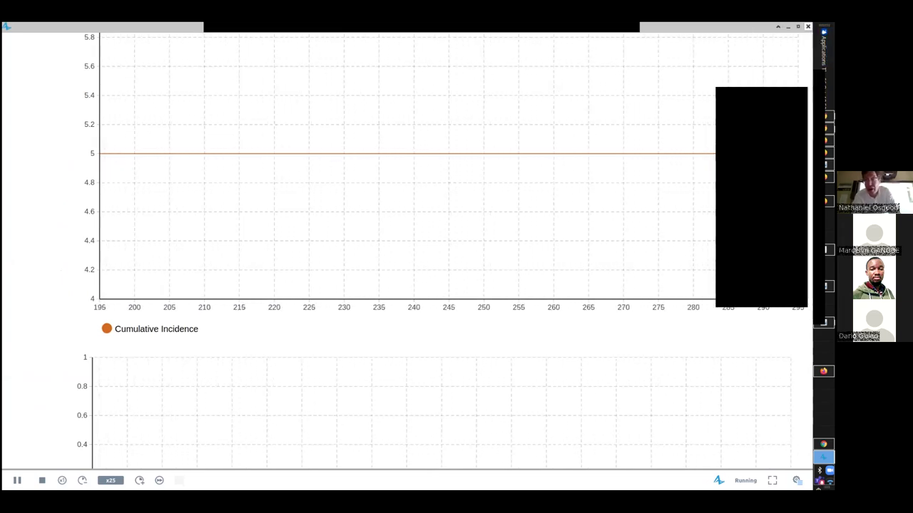
pyautogui.hotkey('alt', 'F4')
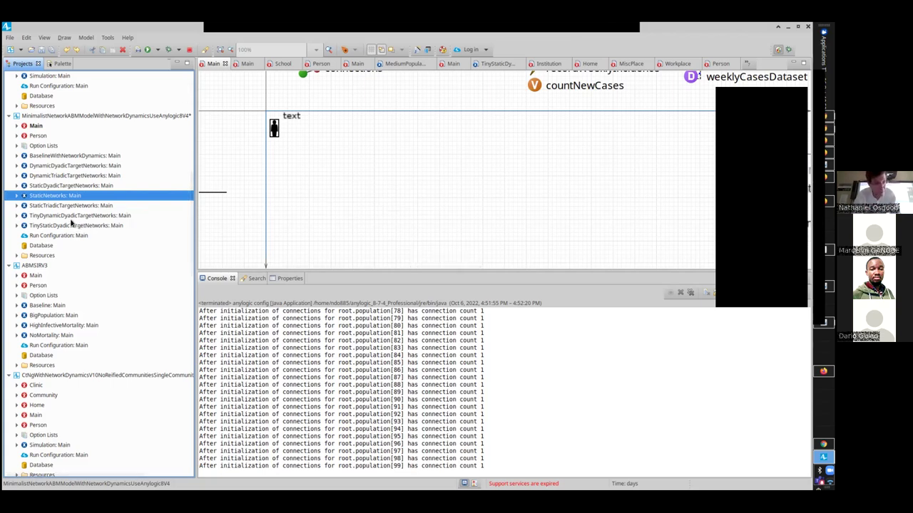
# - Run the TinyStaticDyadicTargetNetworks experiment to its Main view and pause the simulation
pyautogui.click(48, 228)
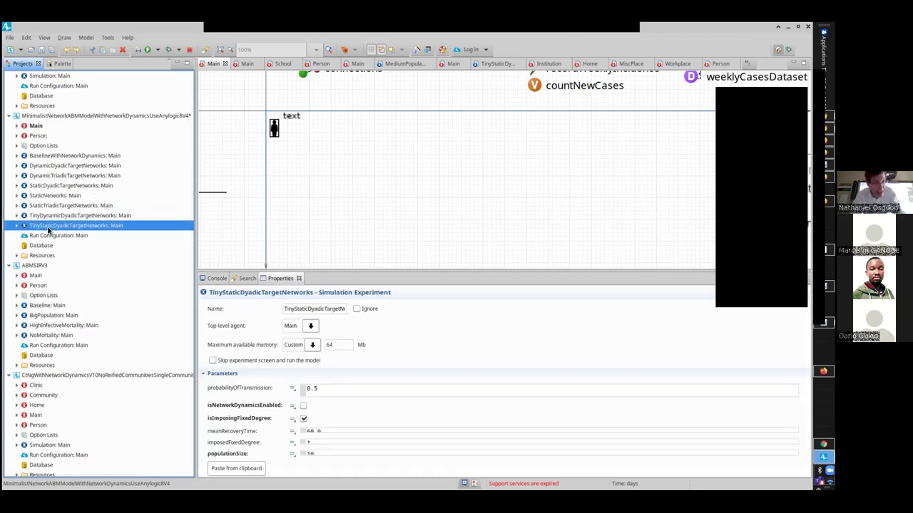
pyautogui.rightClick(49, 230)
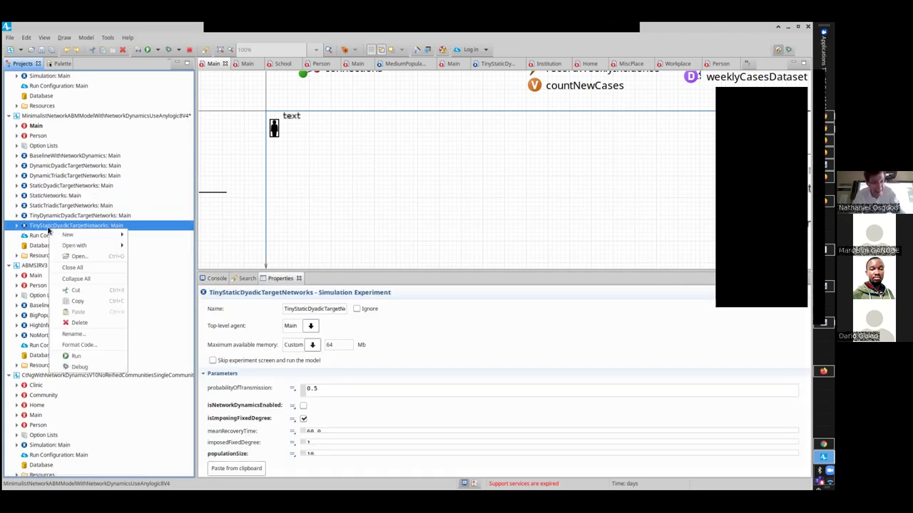
pyautogui.click(78, 358)
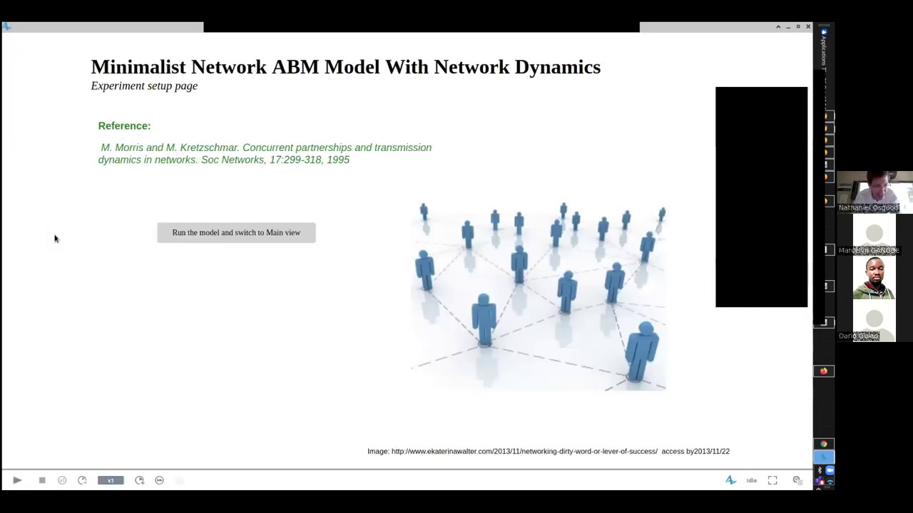
pyautogui.hotkey('alt', 'Tab')
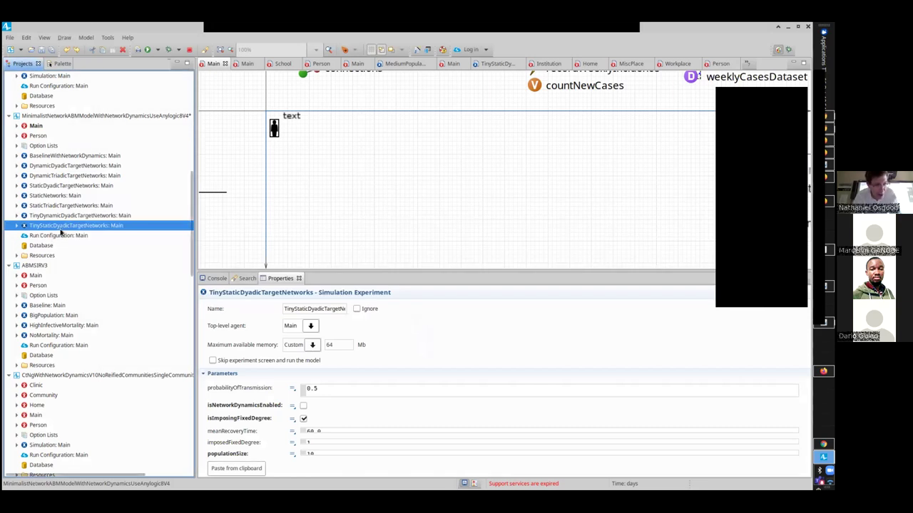
pyautogui.hotkey('alt', 'Tab')
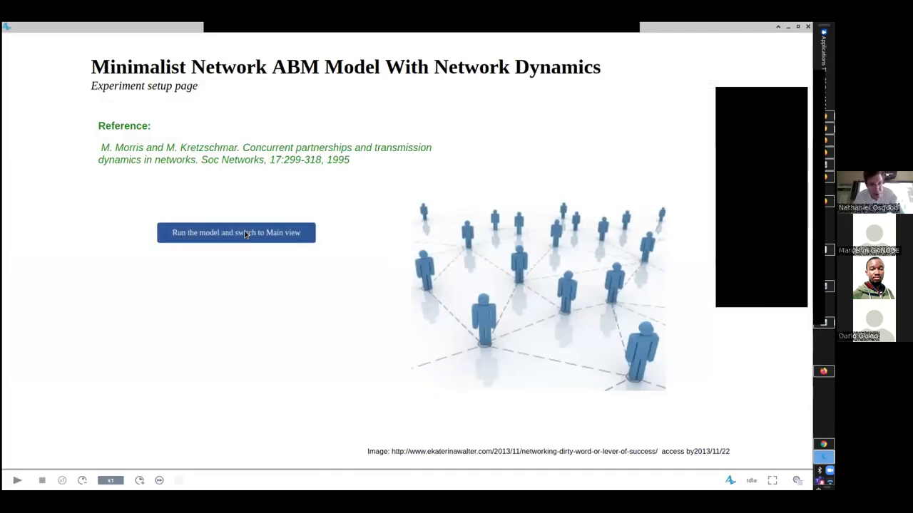
pyautogui.click(245, 233)
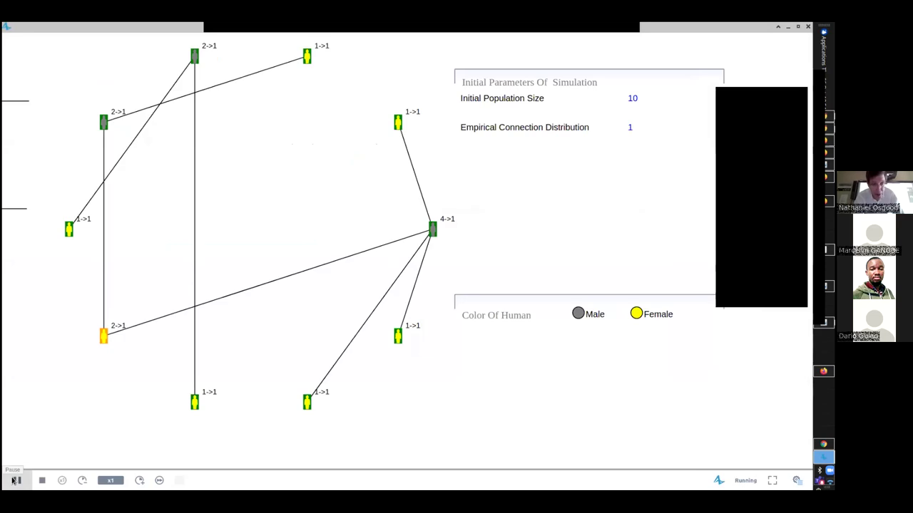
pyautogui.click(13, 481)
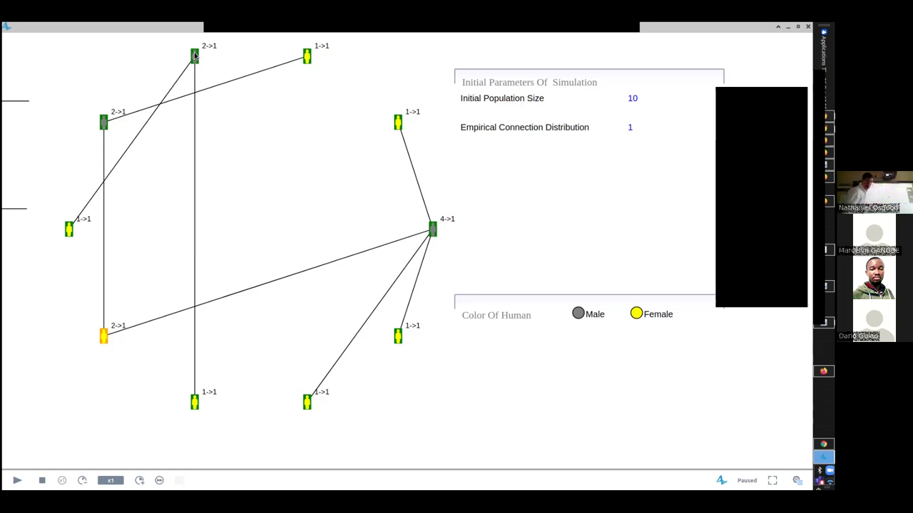
# - Examine the connection labels and links between the agents of the paused tiny static network, along with its case counters
pyautogui.scroll(5, 207, 86)
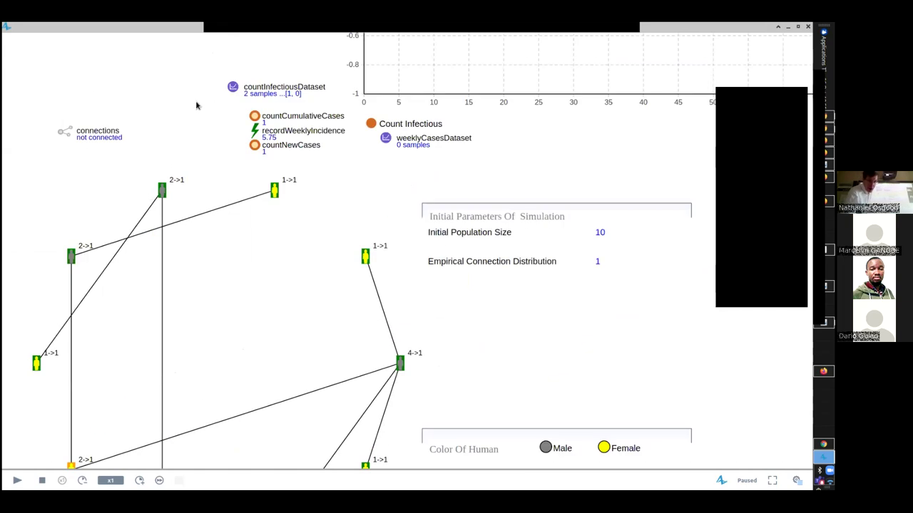
pyautogui.moveTo(152, 322); pyautogui.dragTo(156, 252)
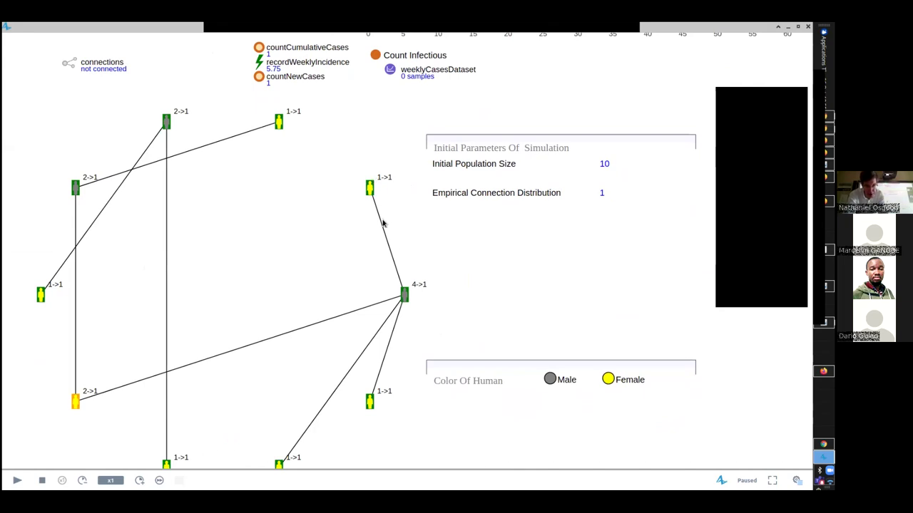
pyautogui.scroll(-2, 335, 315)
pyautogui.hscroll(-1, 335, 315)
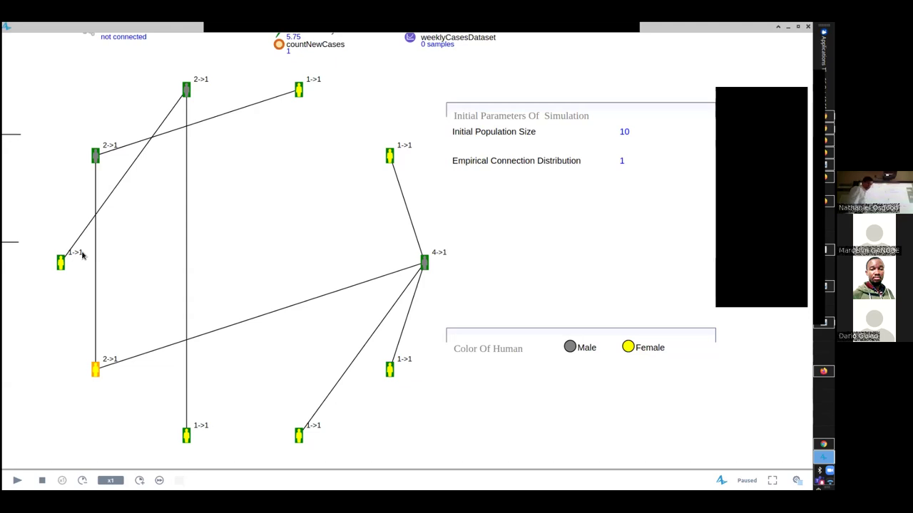
pyautogui.scroll(3, 79, 253)
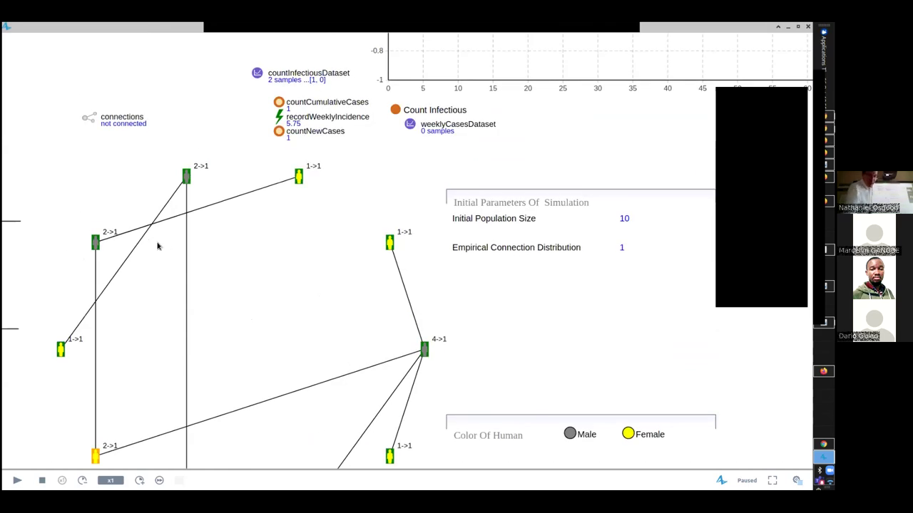
pyautogui.moveTo(158, 245); pyautogui.dragTo(159, 119)
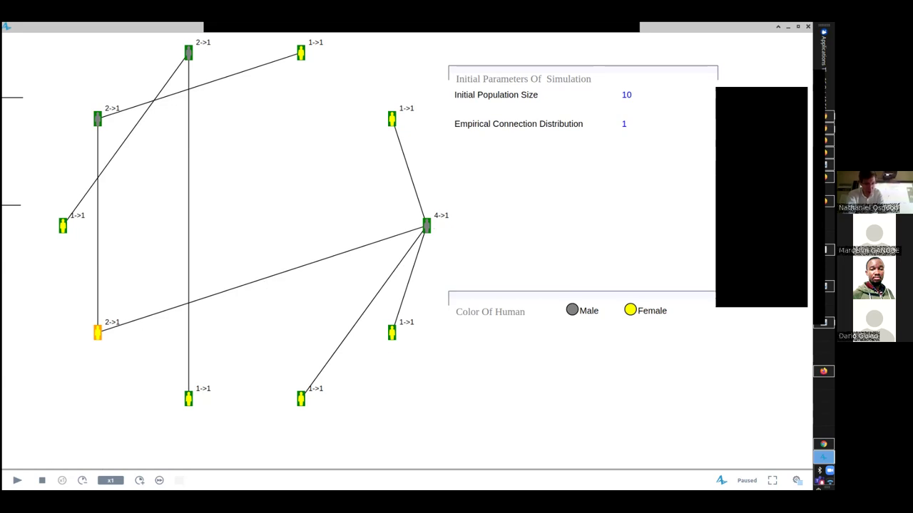
# - Resume the tiny static network simulation, speeding it up to x25, and bring its Cumulative Incidence chart into view
pyautogui.click(17, 479)
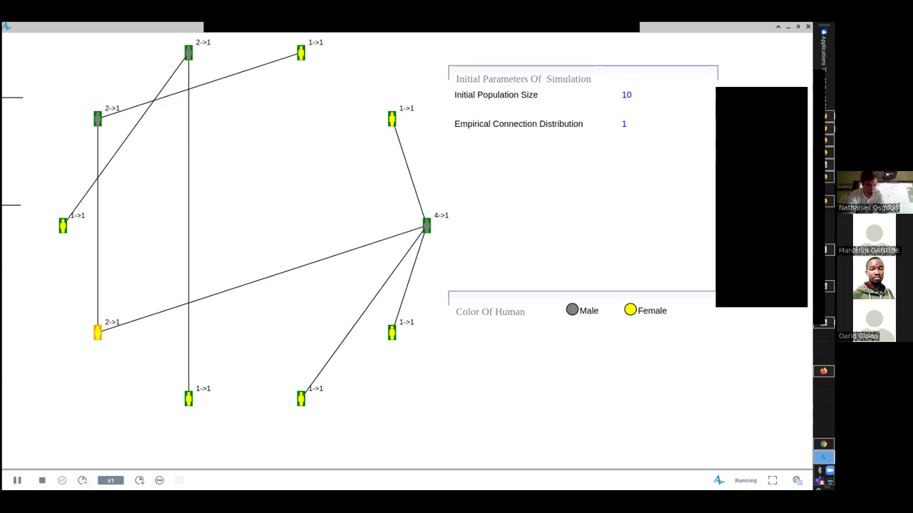
pyautogui.click(139, 480)
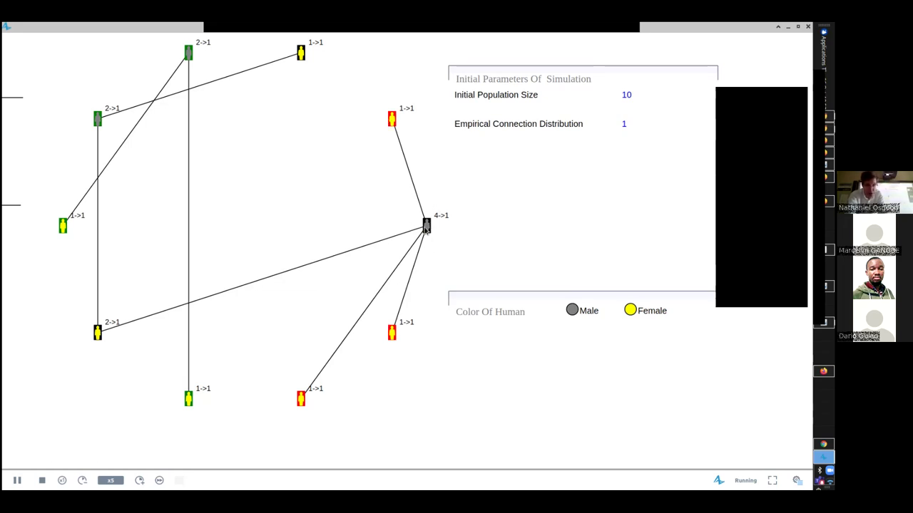
pyautogui.moveTo(283, 206); pyautogui.dragTo(283, 205)
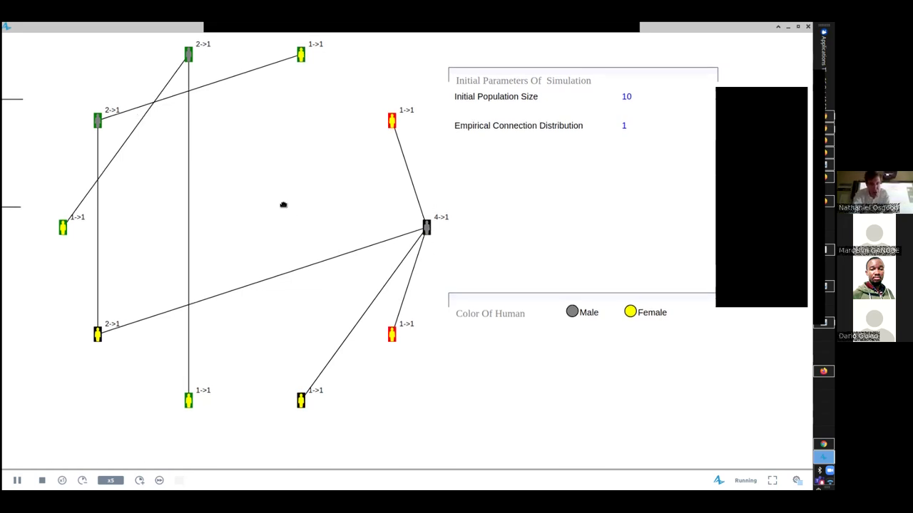
pyautogui.click(114, 480)
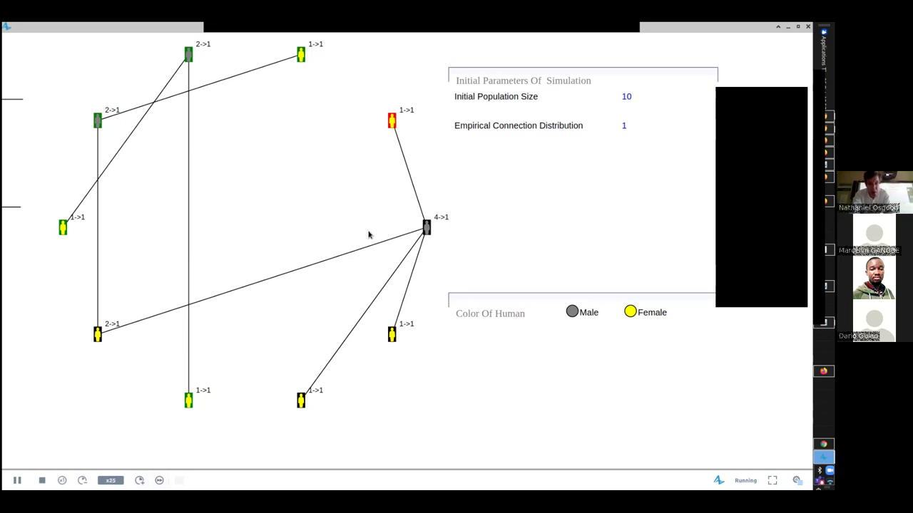
pyautogui.moveTo(367, 168); pyautogui.dragTo(235, 512)
pyautogui.moveTo(252, 169); pyautogui.dragTo(249, 440)
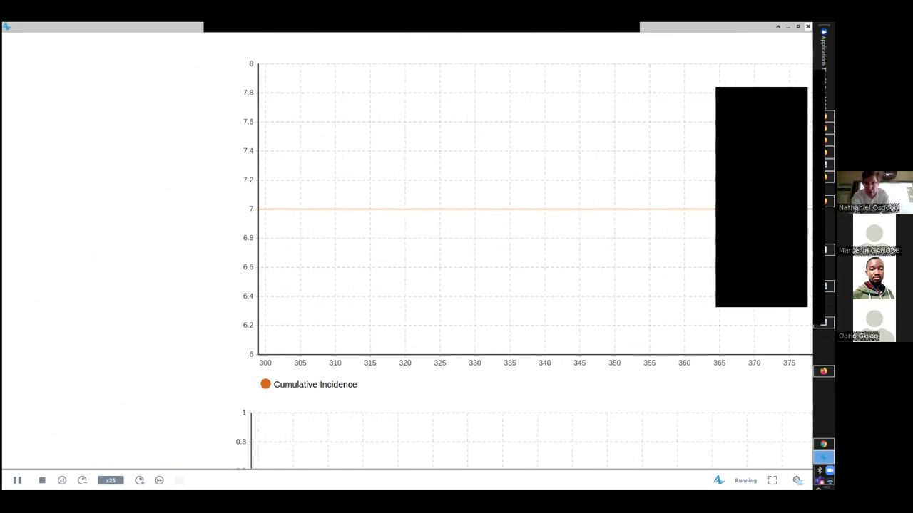
# - Run the TinyDynamicDyadicTargetNetworks experiment to its Main view and speed the simulation up to x25
pyautogui.hotkey('alt', 'Tab')
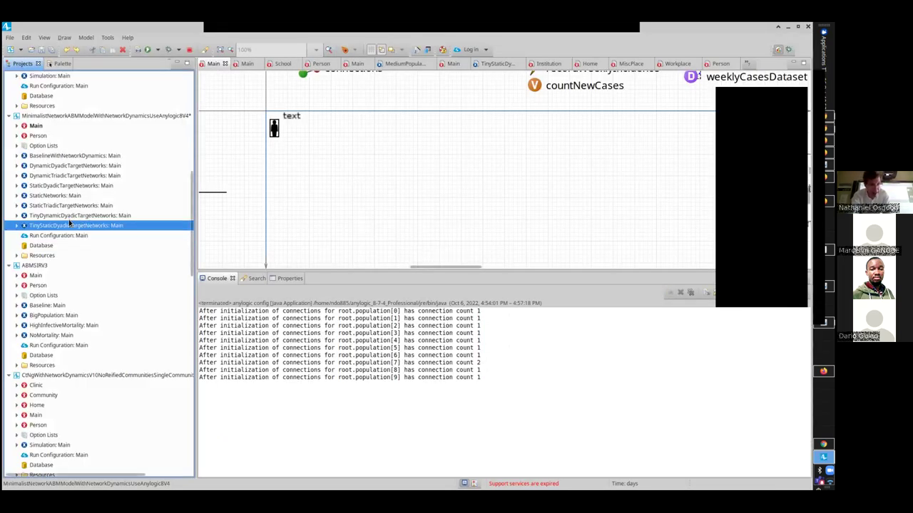
pyautogui.click(58, 217)
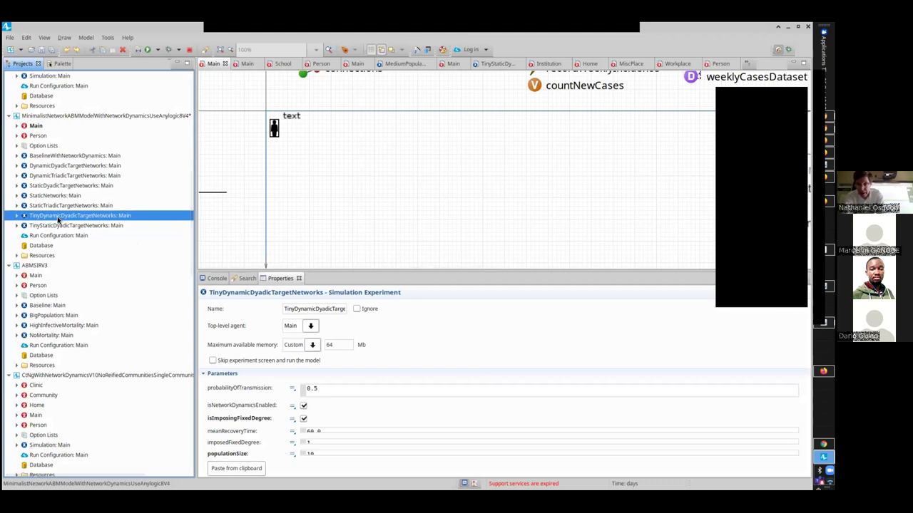
pyautogui.rightClick(59, 218)
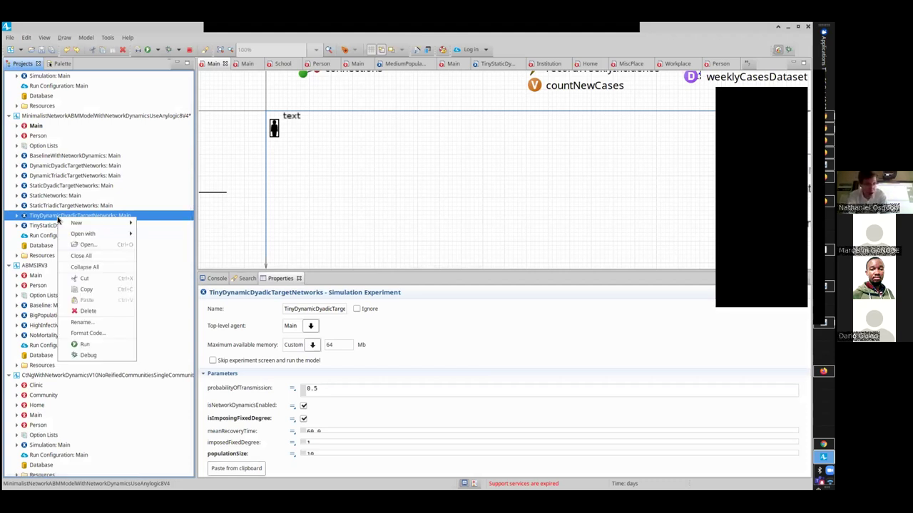
pyautogui.click(84, 340)
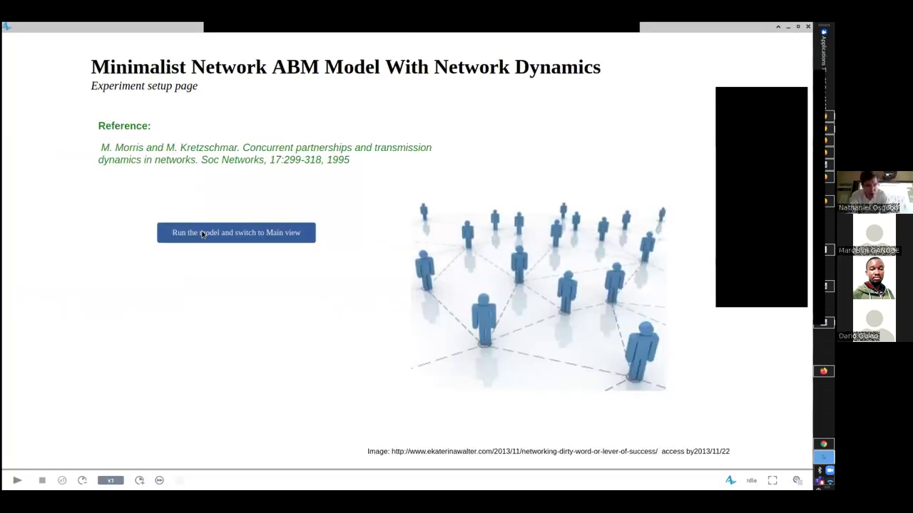
pyautogui.click(202, 234)
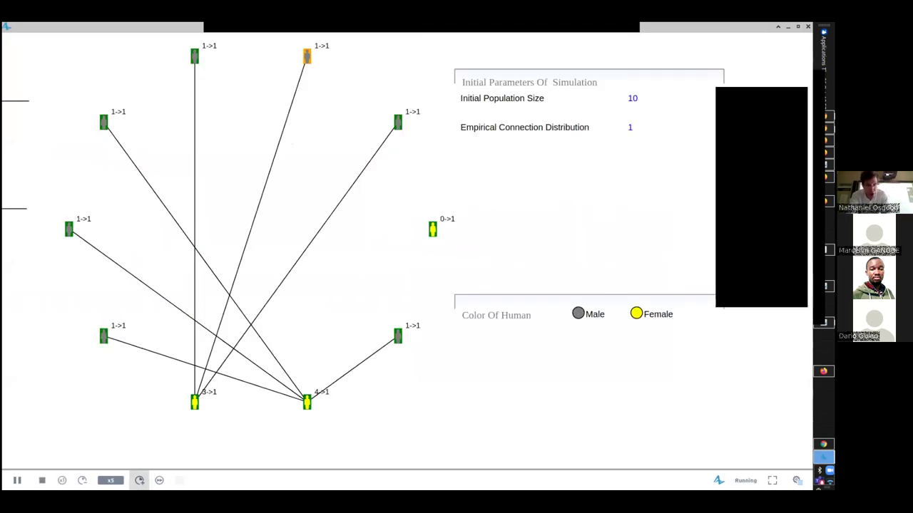
pyautogui.click(139, 480)
pyautogui.click(139, 480)
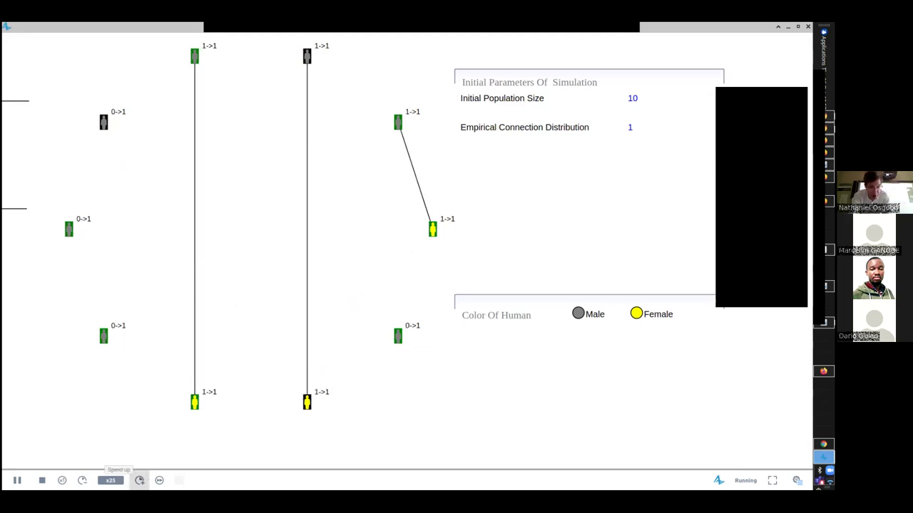
# - Examine the tiny dynamic network's Cumulative Incidence and Count Infectious charts and its case counters, and stop the run
pyautogui.scroll(5, 353, 82)
pyautogui.moveTo(353, 82); pyautogui.dragTo(234, 458)
pyautogui.moveTo(285, 200); pyautogui.dragTo(253, 342)
pyautogui.scroll(-5, 252, 343)
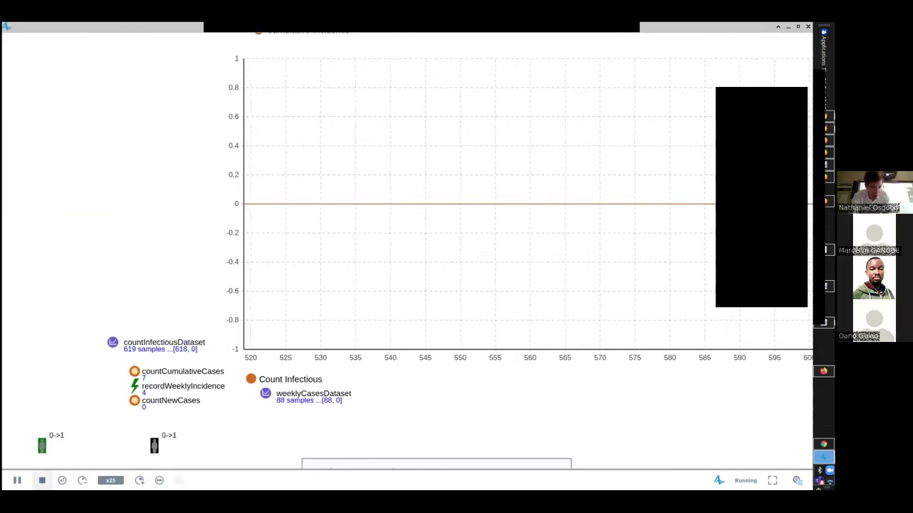
pyautogui.click(42, 480)
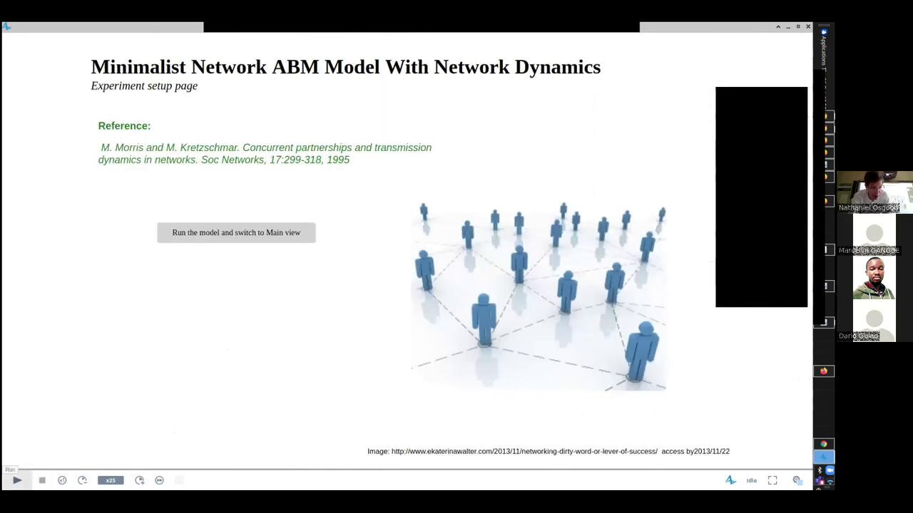
# - Rerun the tiny dynamic network, examine its Cumulative Incidence chart and changing agent links, and close the simulation window
pyautogui.click(267, 241)
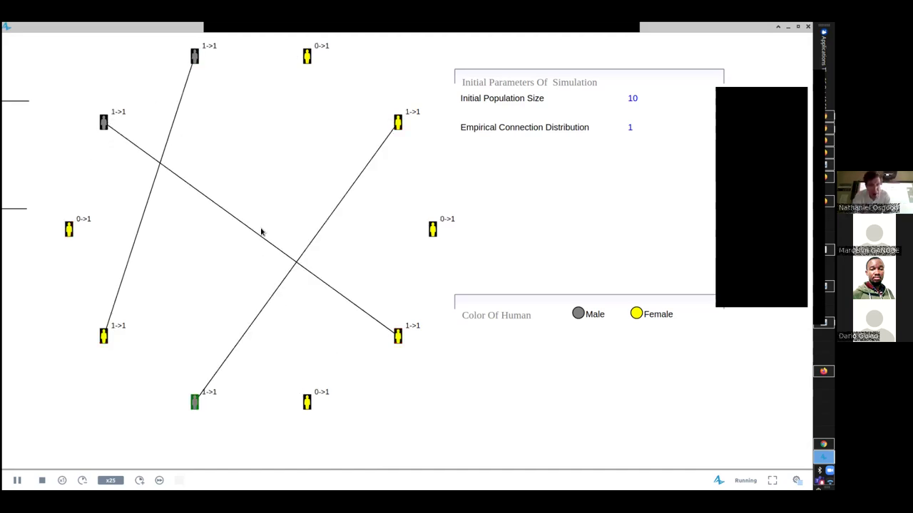
pyautogui.scroll(10, 344, 79)
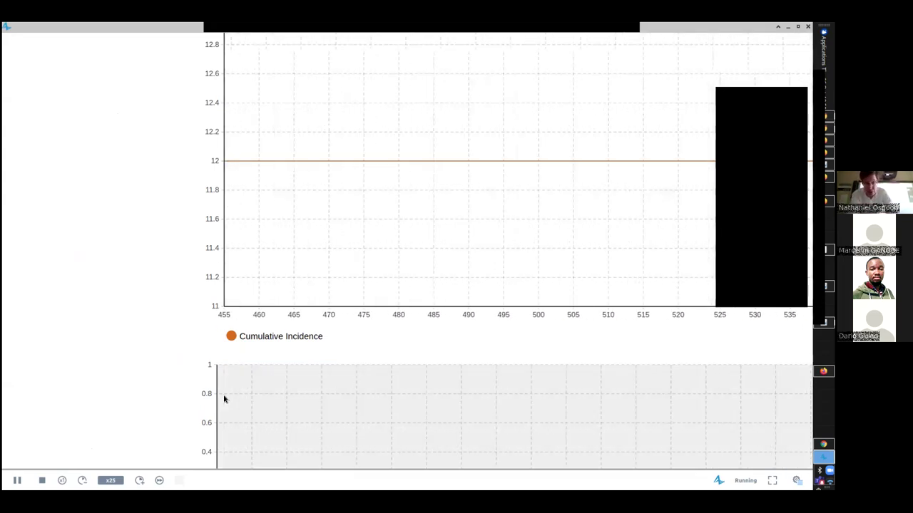
pyautogui.scroll(-3, 222, 396)
pyautogui.scroll(-8, 178, 414)
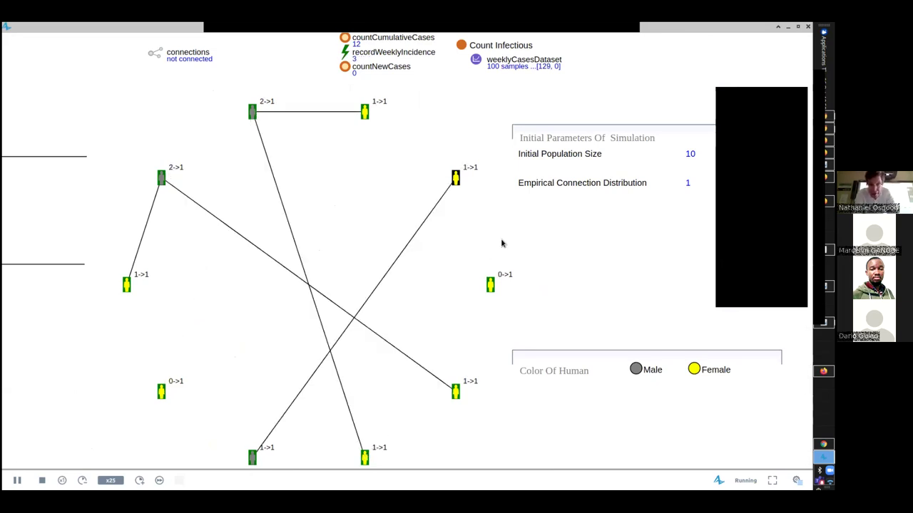
pyautogui.scroll(-5, 463, 204)
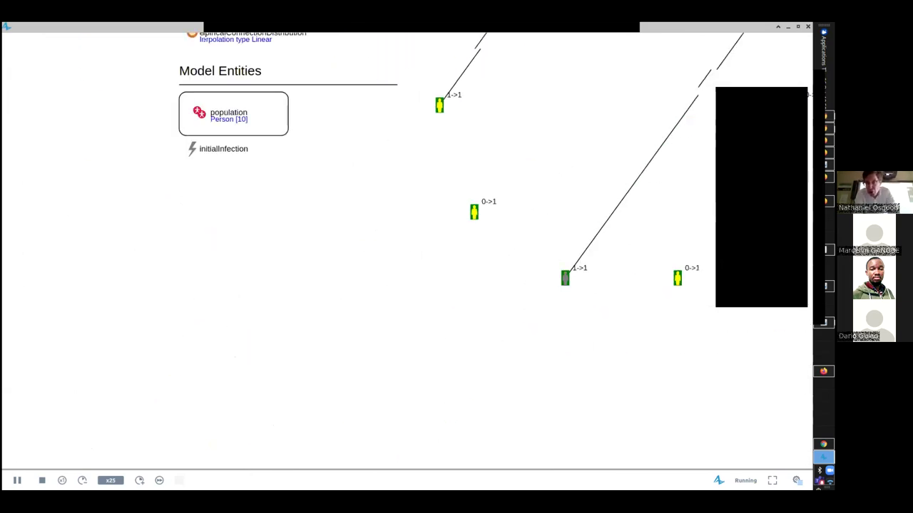
pyautogui.hscroll(5, 649, 157)
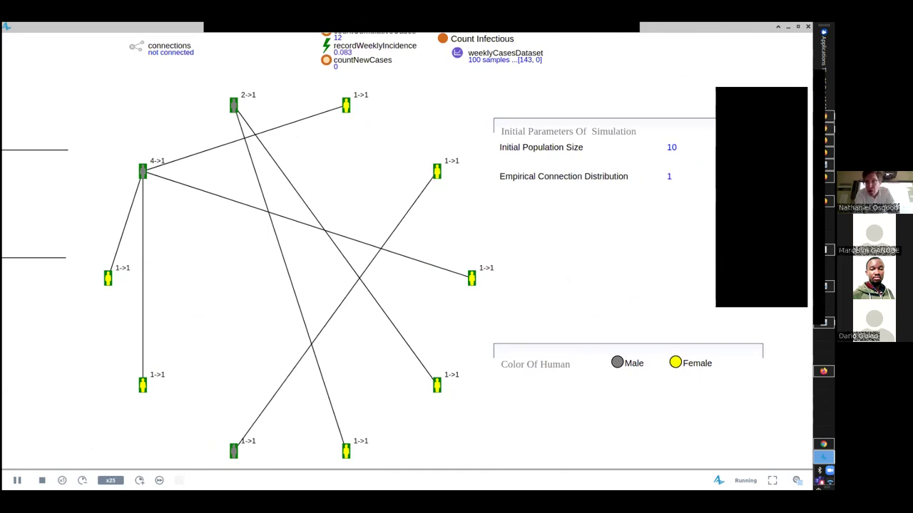
pyautogui.hotkey('alt', 'F4')
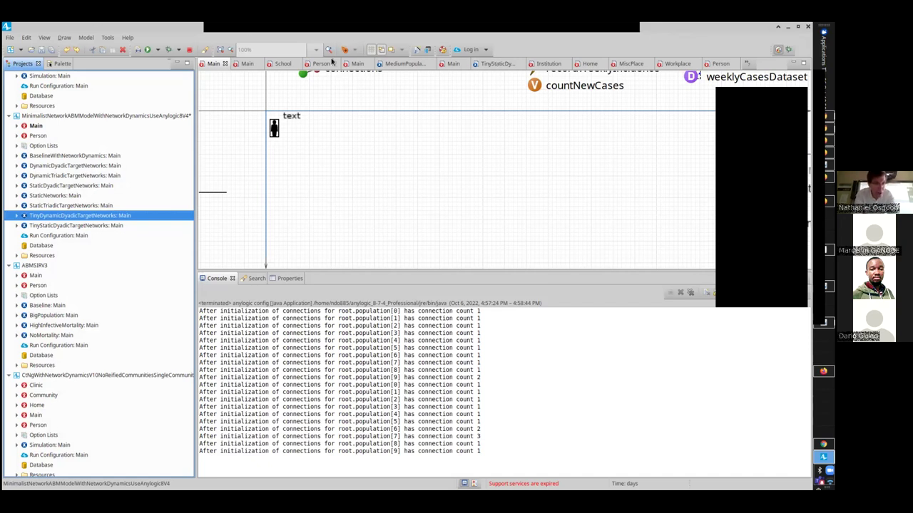
# - Show the StaticDyadicTargetNetworks experiment's properties and switch to the Network Dynamics in ABM presentation in Google Chrome
pyautogui.click(51, 185)
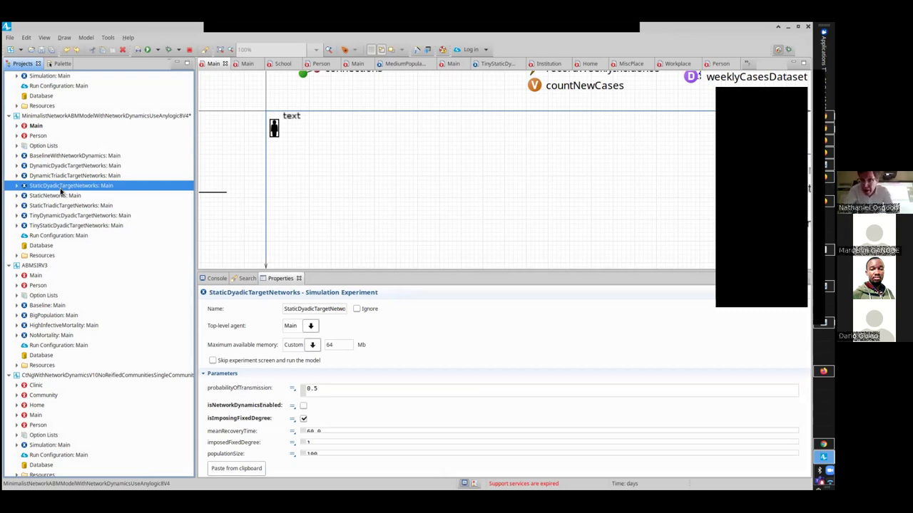
pyautogui.hotkey('alt', 'Tab')
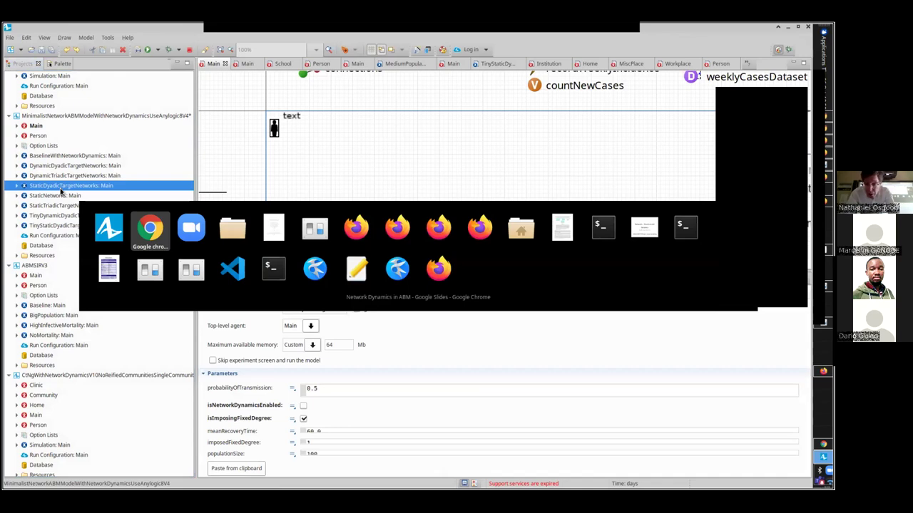
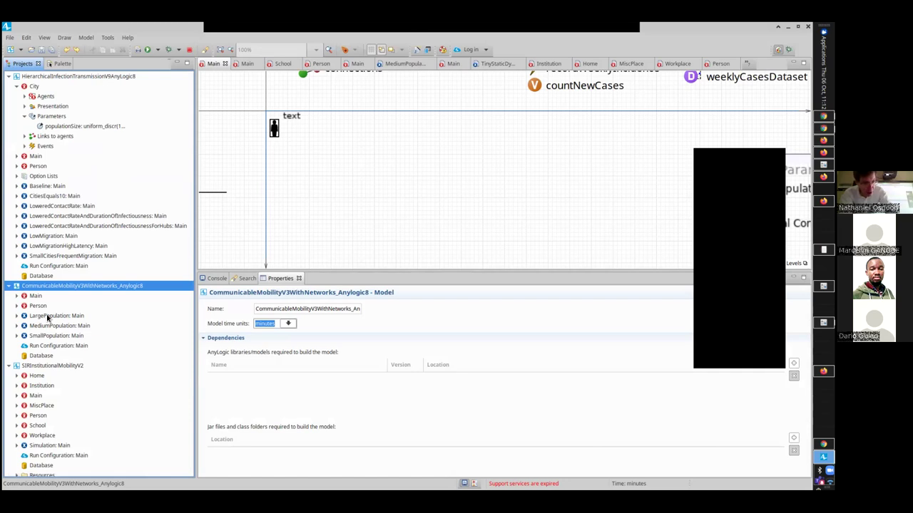
# - Open the Person agent type of CommunicableMobilityV3WithNetworks_Anylogic8 and show the properties of its oval at the origin
pyautogui.click(36, 305)
pyautogui.doubleClick(36, 305)
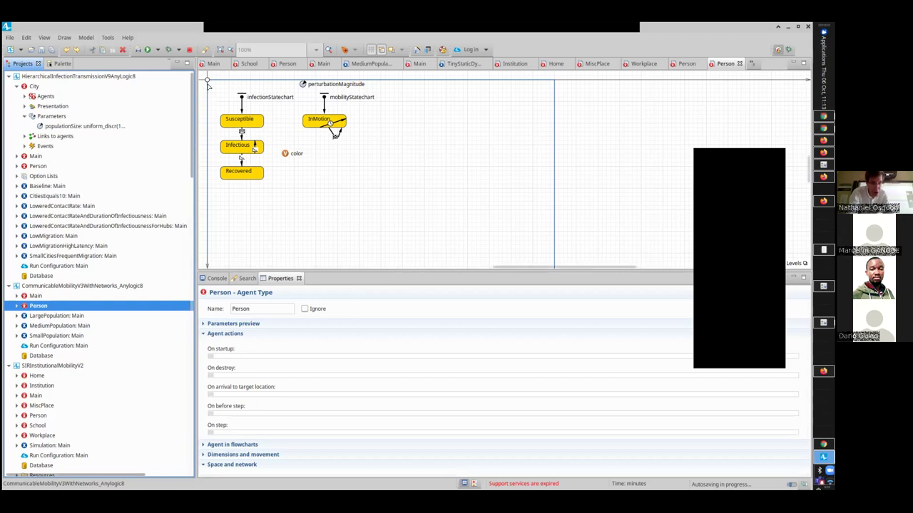
pyautogui.click(206, 79)
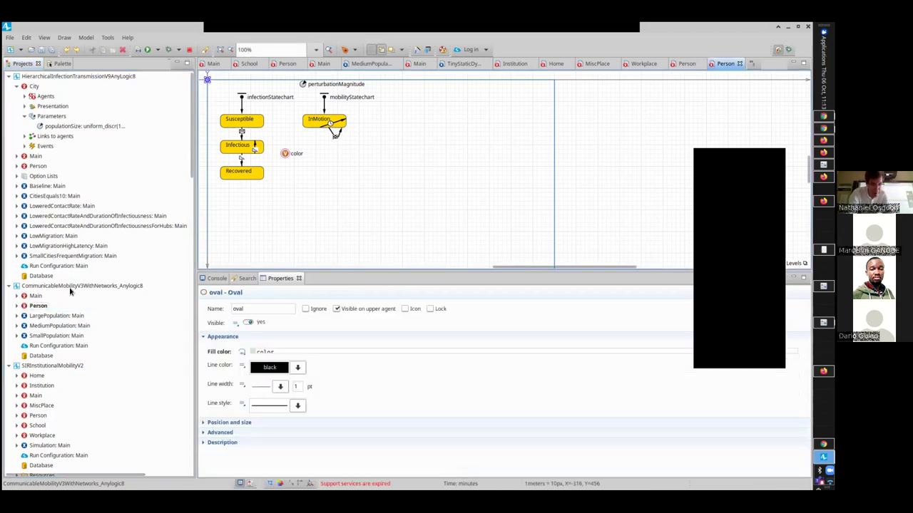
# - Open the Main agent of CommunicableMobilityV3WithNetworks_Anylogic8 and examine its connections, population, parameters and reportInfectionCount event
pyautogui.doubleClick(36, 296)
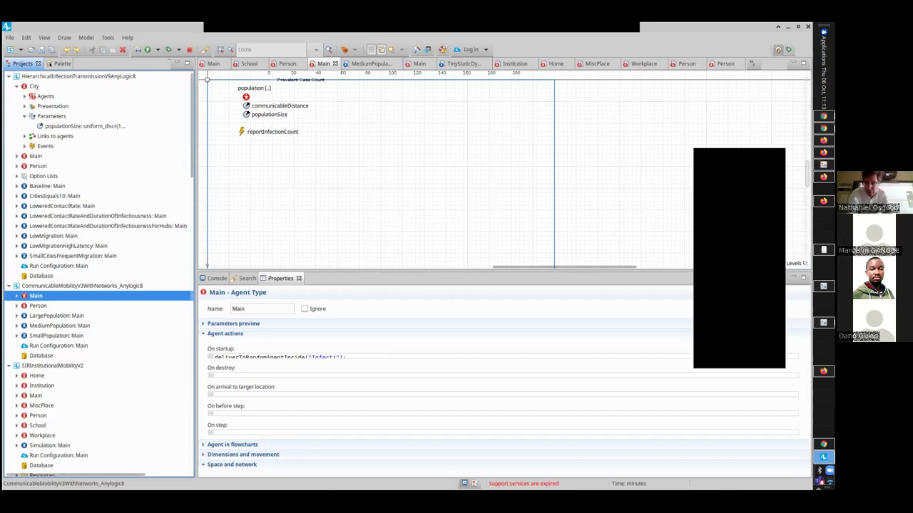
pyautogui.scroll(3, 428, 186)
pyautogui.click(345, 190)
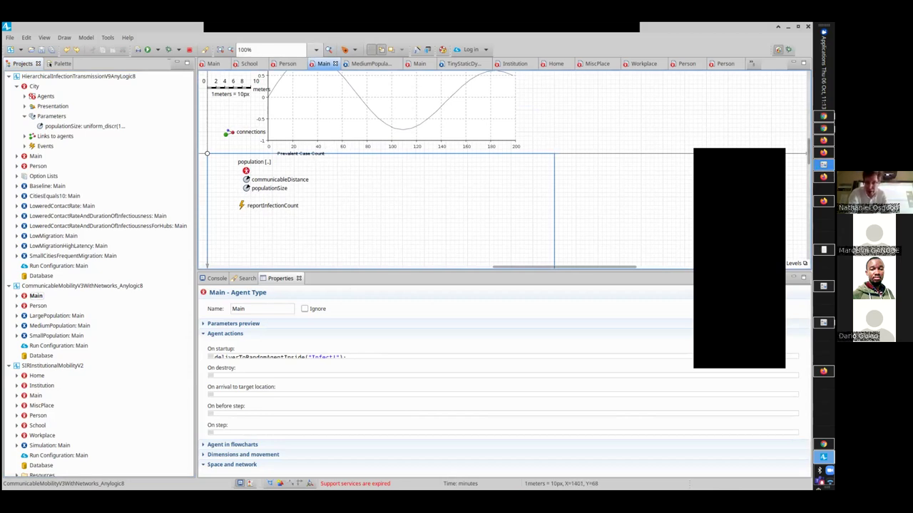
pyautogui.scroll(-3, 504, 171)
pyautogui.scroll(-5, 502, 212)
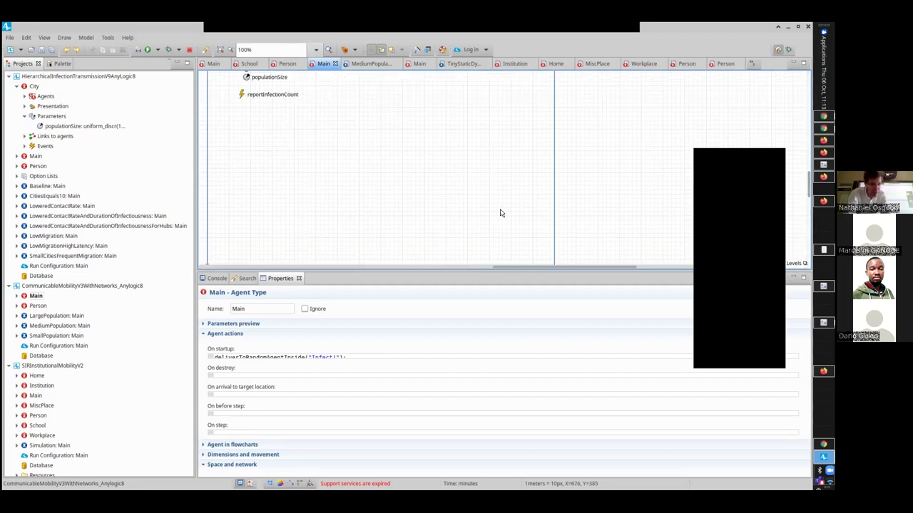
# - Check the SmallPopulation experiment's parameters, and run the LargePopulation experiment to its Main view at x25 speed
pyautogui.click(52, 336)
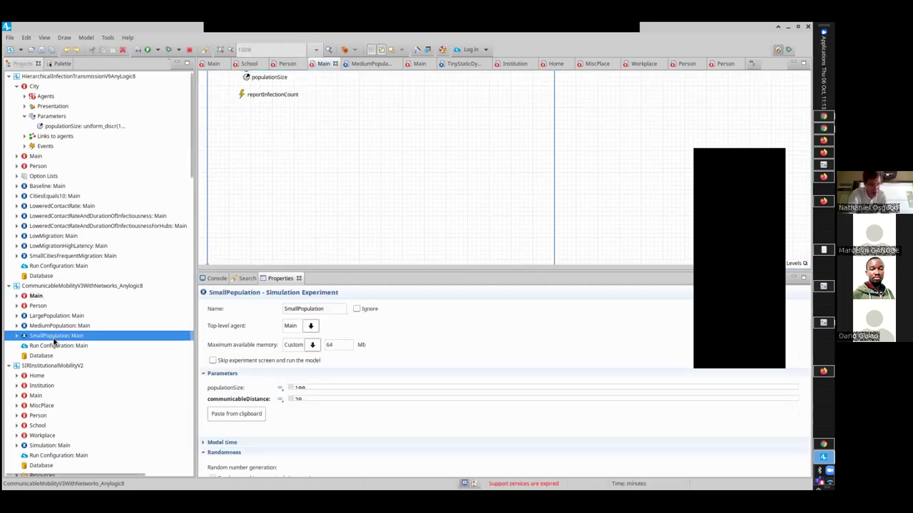
pyautogui.rightClick(49, 316)
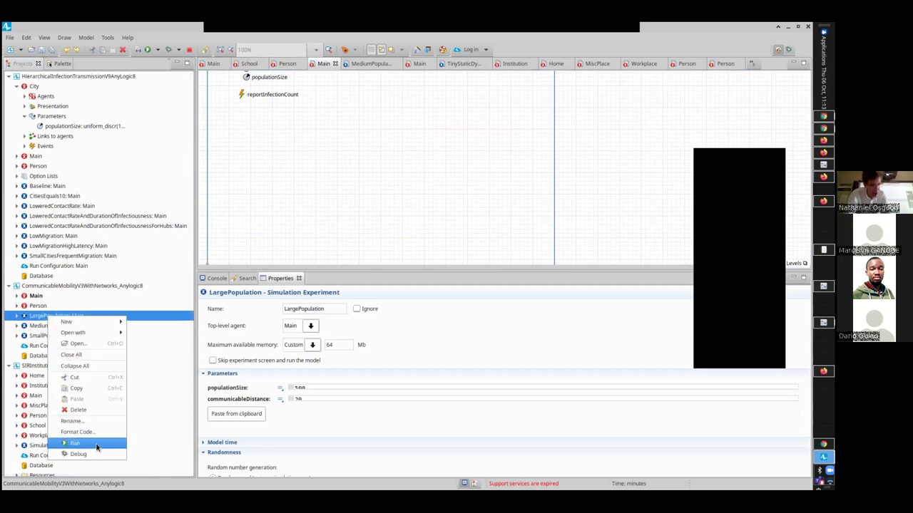
pyautogui.click(97, 447)
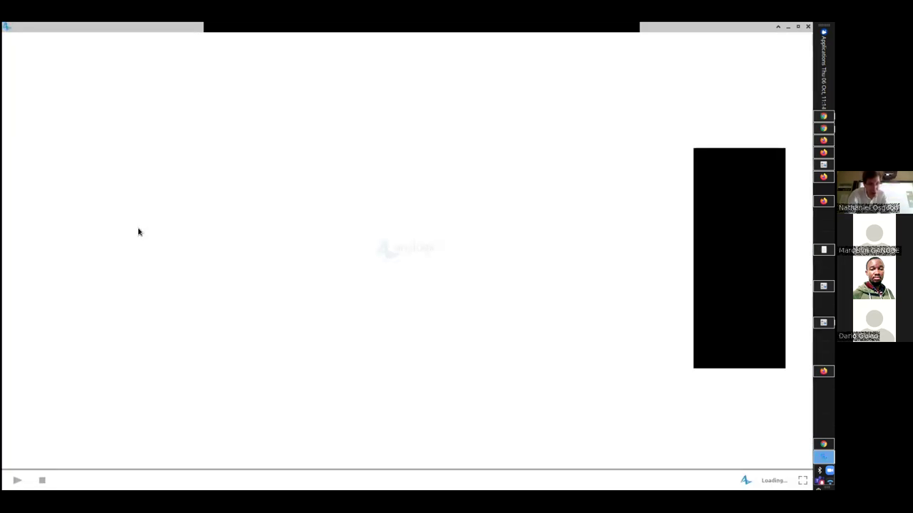
pyautogui.click(210, 131)
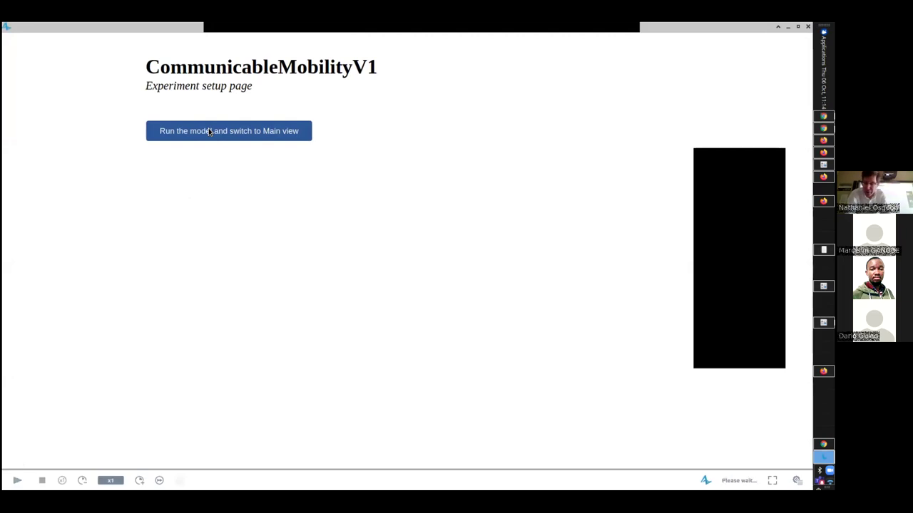
pyautogui.click(139, 480)
pyautogui.click(139, 480)
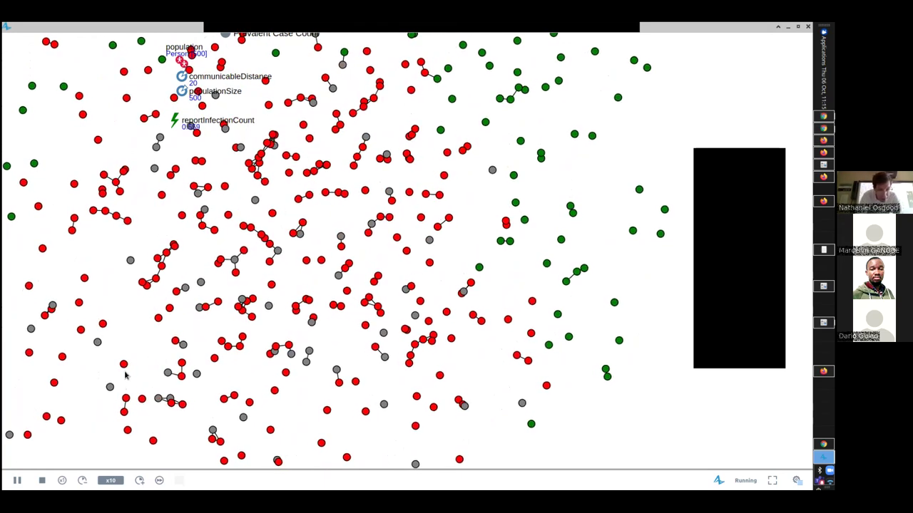
pyautogui.click(139, 481)
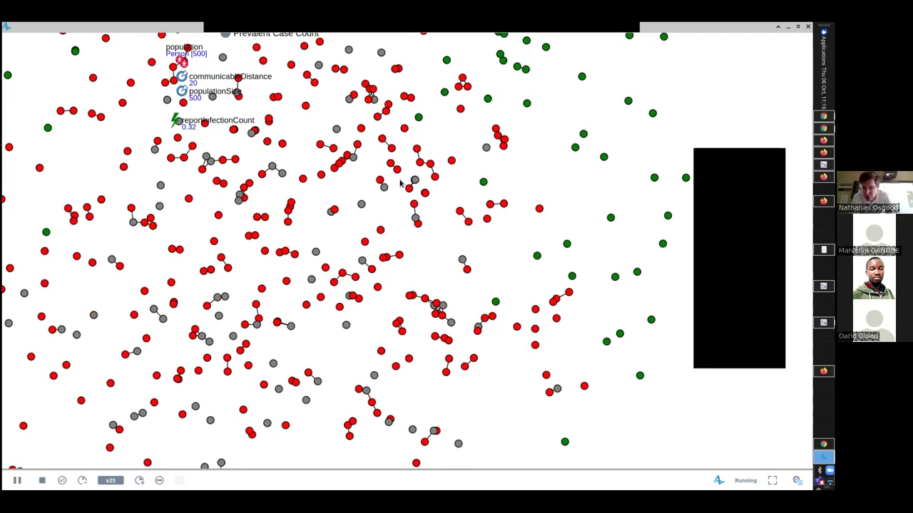
# - Switch to the Google Slides presentation in Chrome and review the Common Drivers for Network Dynamics slide alongside the running simulation
pyautogui.hotkey('alt', 'Tab')
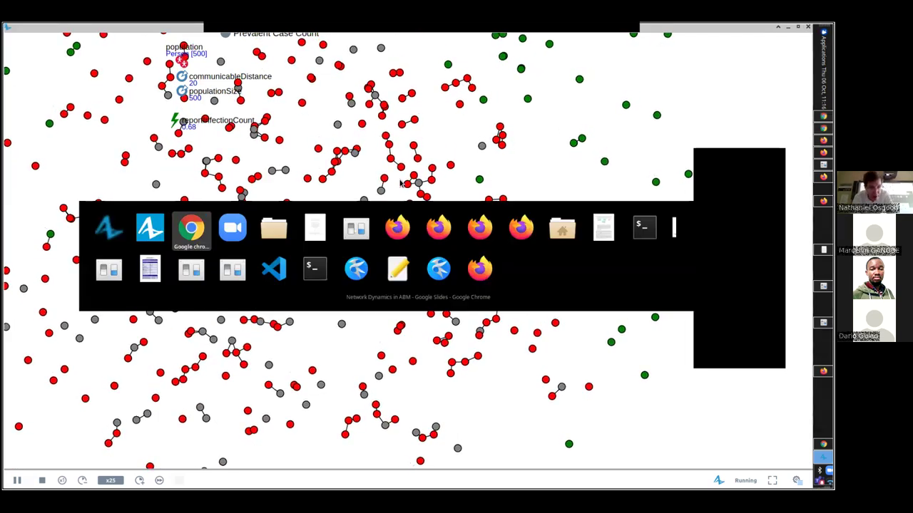
pyautogui.press('Left')
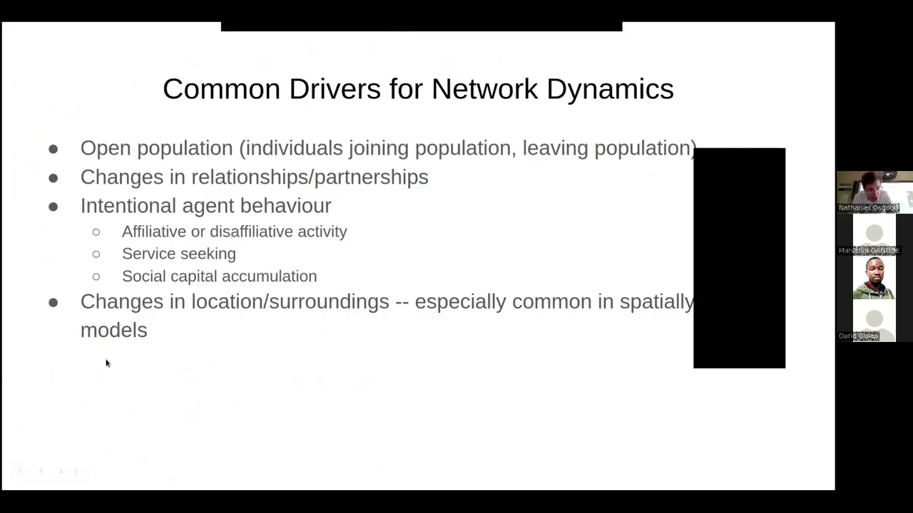
pyautogui.hotkey('alt', 'Tab')
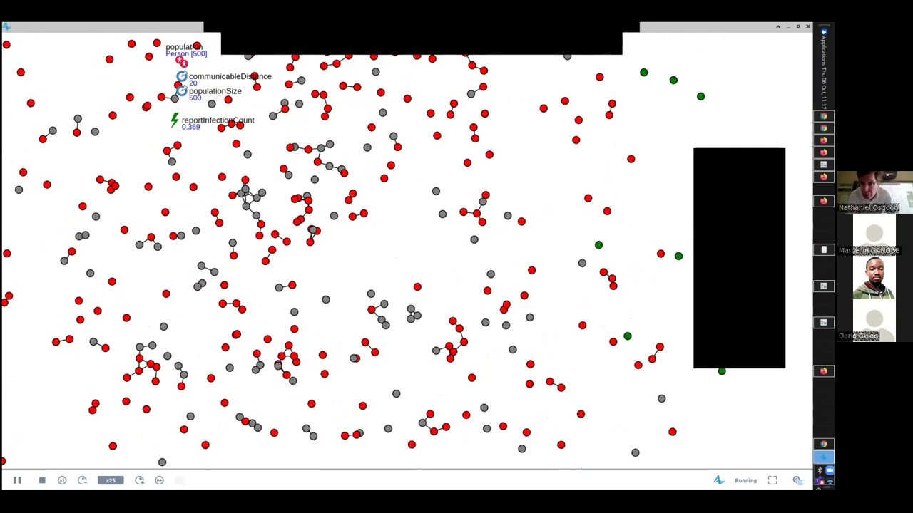
pyautogui.hotkey('alt', 'Tab')
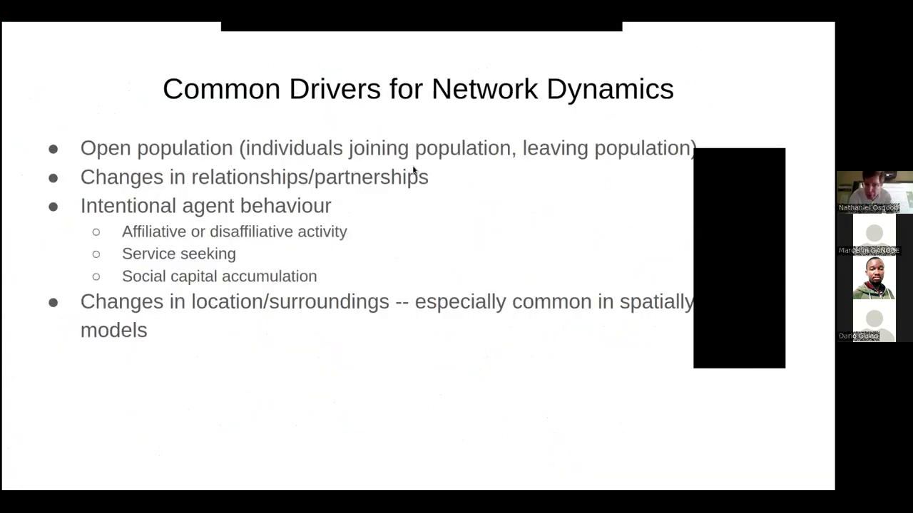
pyautogui.press('Right')
# - Switch to AnyLogic and run the LargePopulation experiment to its Main view at x100 speed, with the Prevalent Case Count chart in view
pyautogui.hotkey('alt', 'Tab')
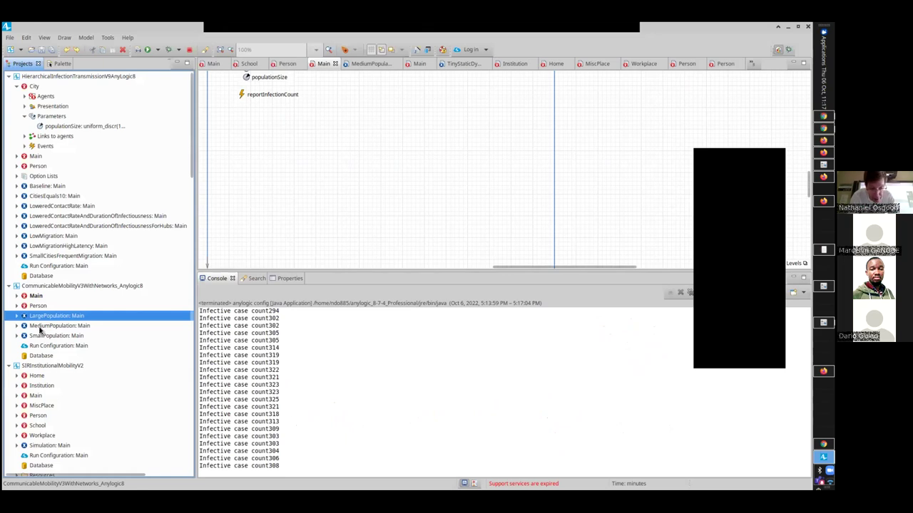
pyautogui.rightClick(56, 316)
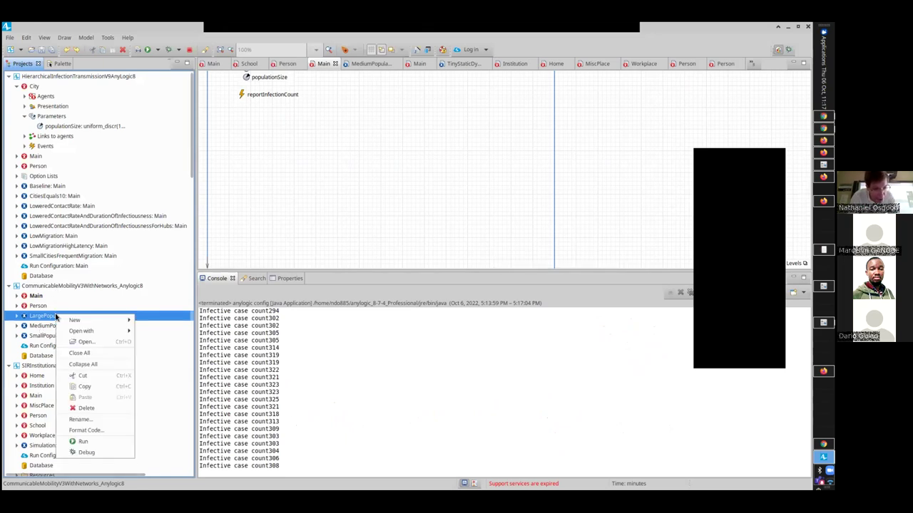
pyautogui.click(107, 444)
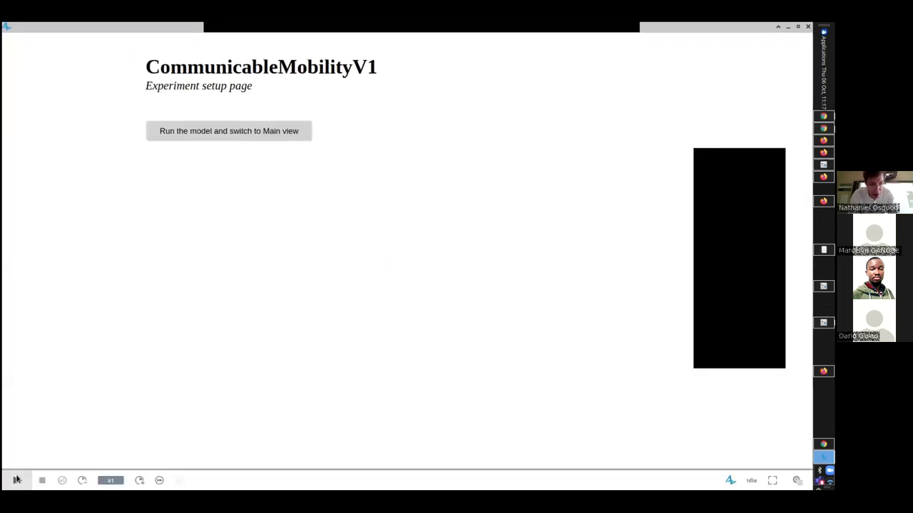
pyautogui.click(201, 141)
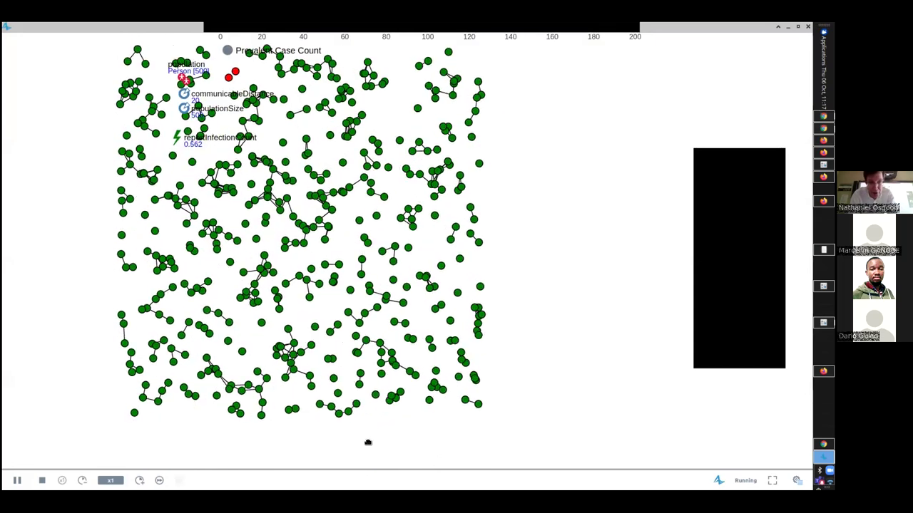
pyautogui.moveTo(480, 153); pyautogui.dragTo(407, 415)
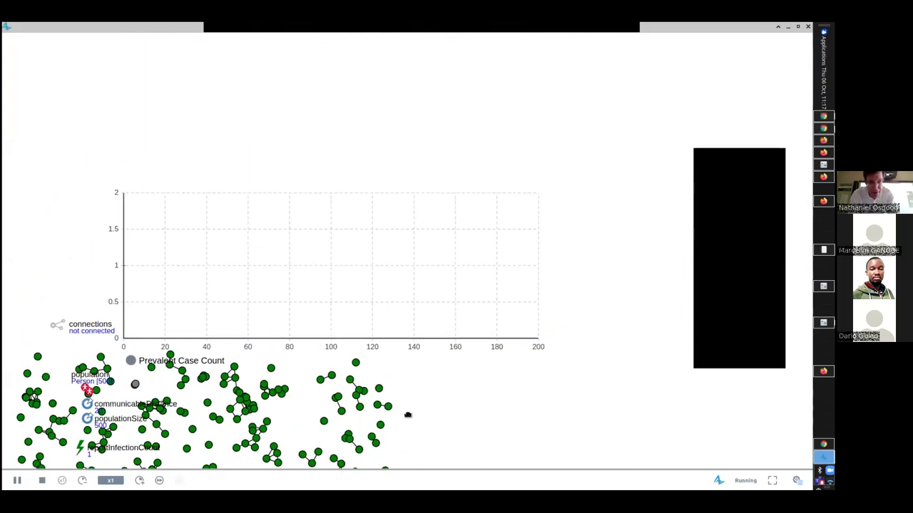
pyautogui.click(139, 481)
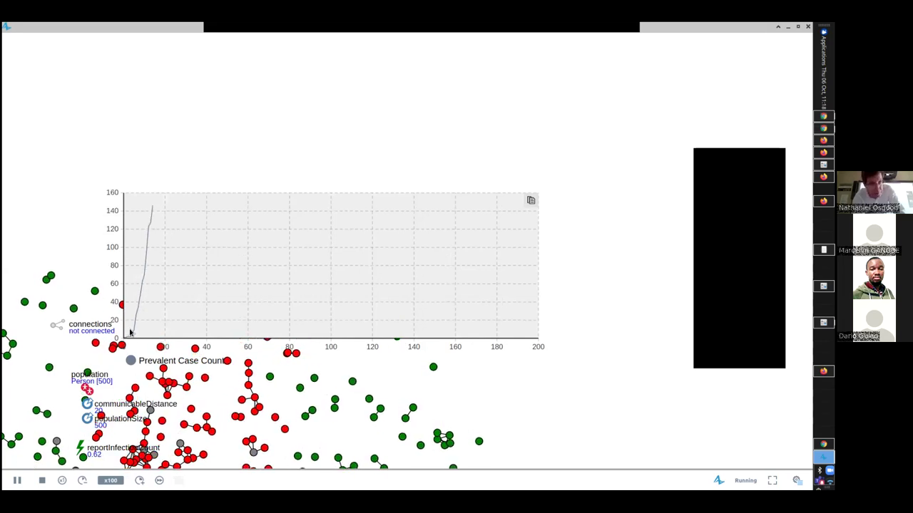
# - Compare the spread of infection among the connected persons with the Prevalent Case Count chart, and terminate the LargePopulation run
pyautogui.moveTo(209, 368); pyautogui.dragTo(223, 211)
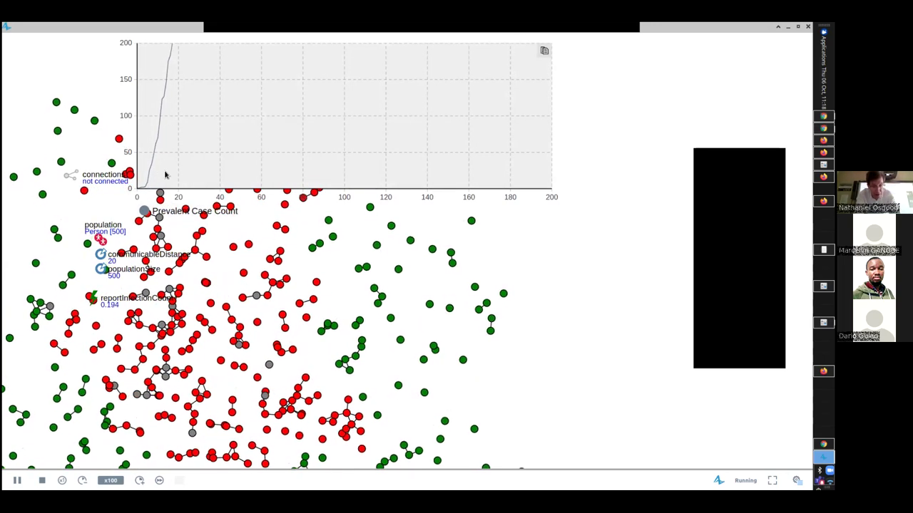
pyautogui.moveTo(190, 235); pyautogui.dragTo(187, 374)
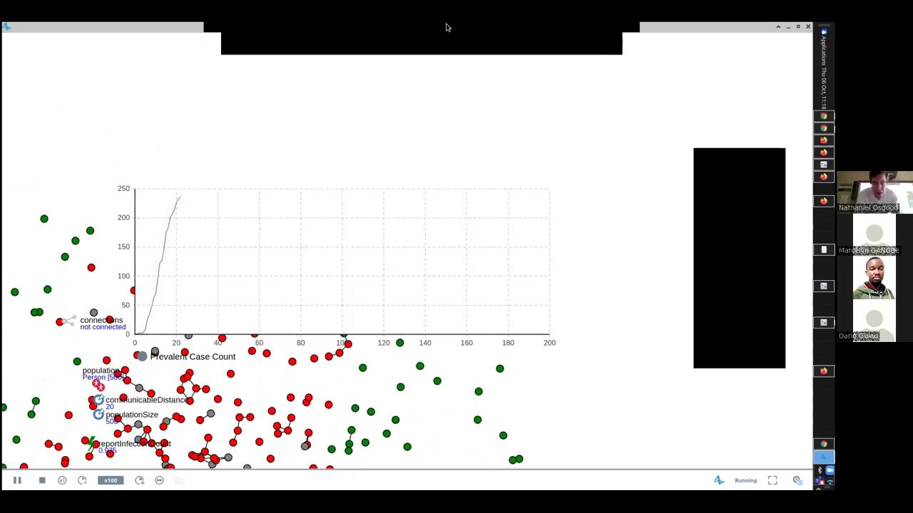
pyautogui.hotkey('alt', 'Tab')
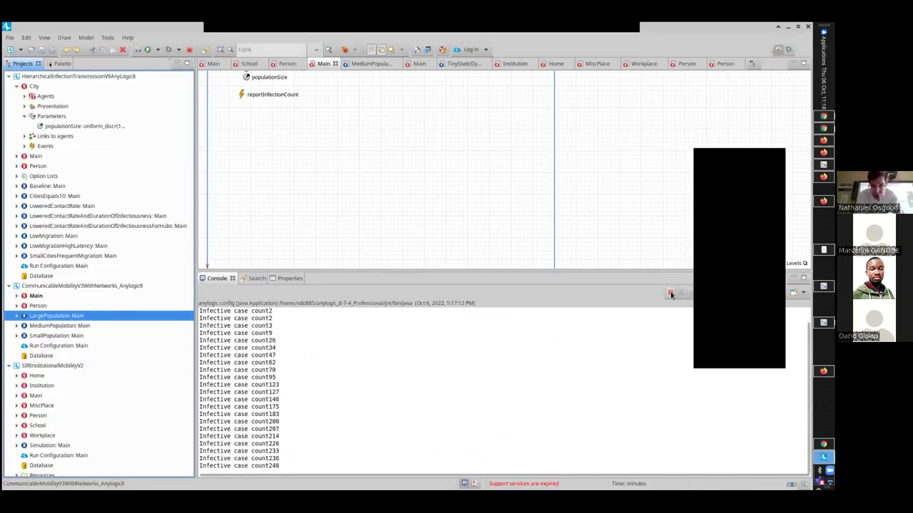
pyautogui.click(671, 293)
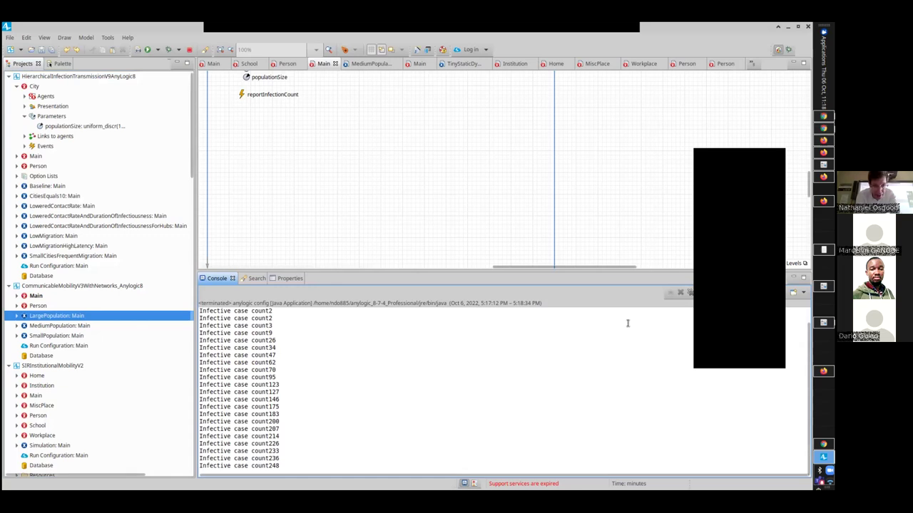
# - Glance at the Hands on Model Use Ahead slide, and run AnyLogic's MediumPopulation experiment to its Main view at x5 speed
pyautogui.hotkey('alt', 'Tab')
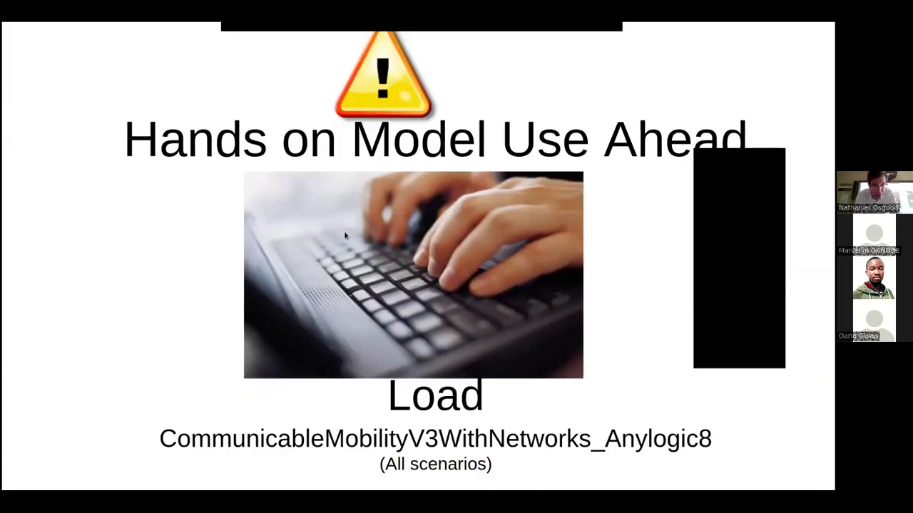
pyautogui.hotkey('alt', 'Tab')
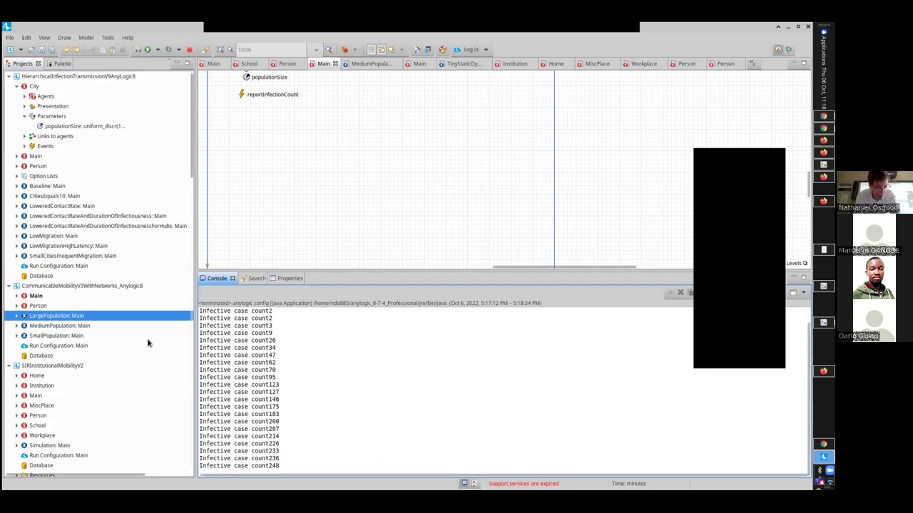
pyautogui.rightClick(65, 327)
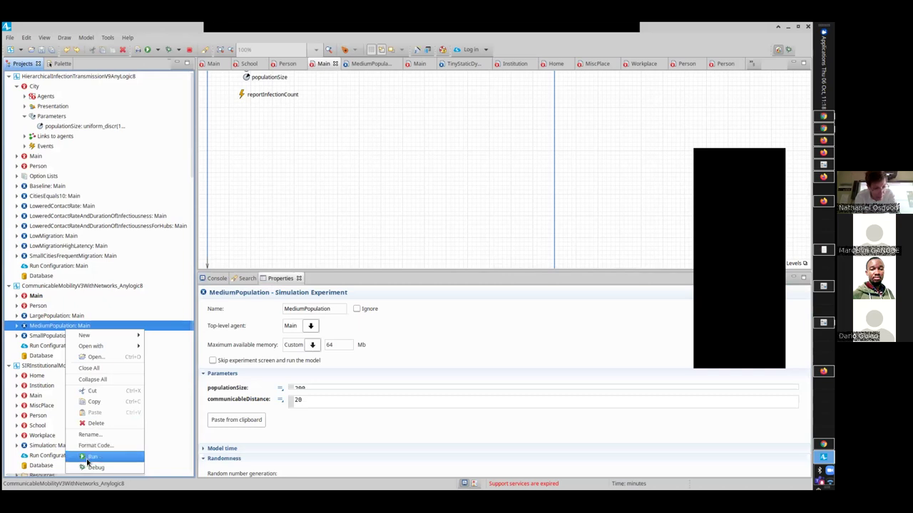
pyautogui.click(87, 460)
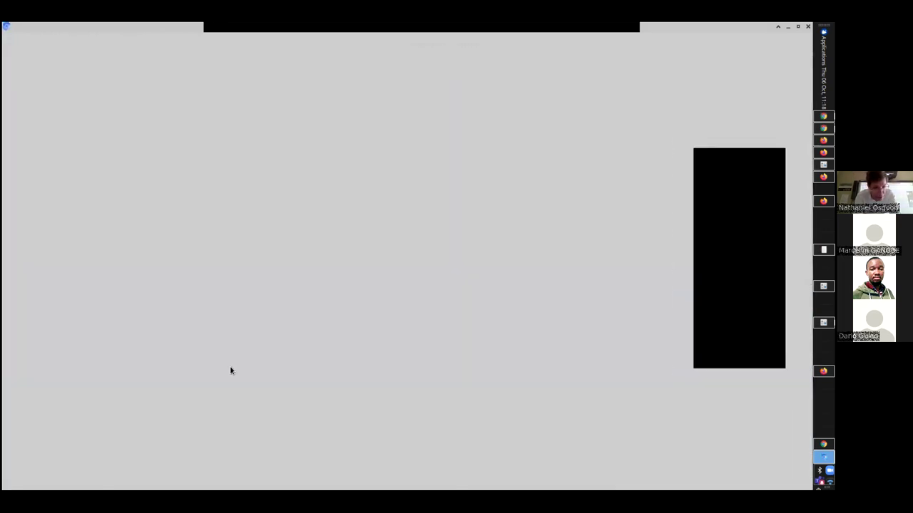
pyautogui.hotkey('alt', 'Tab')
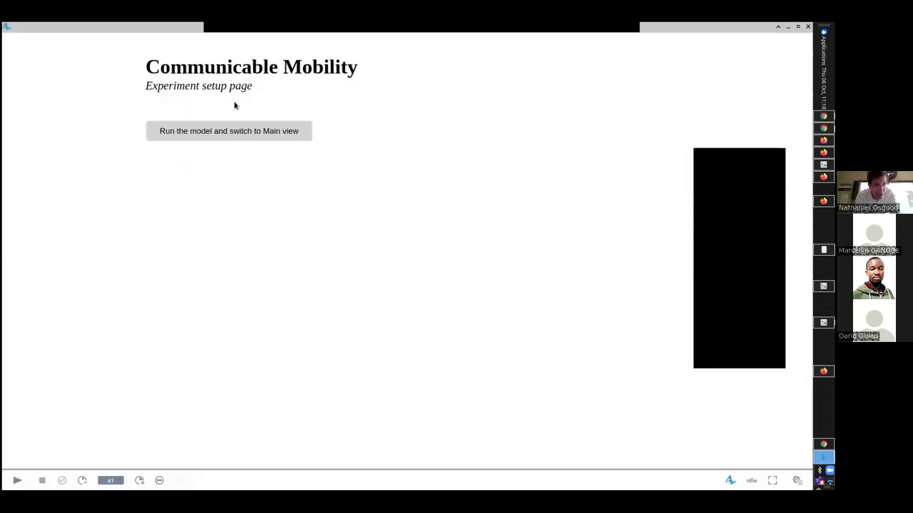
pyautogui.click(236, 131)
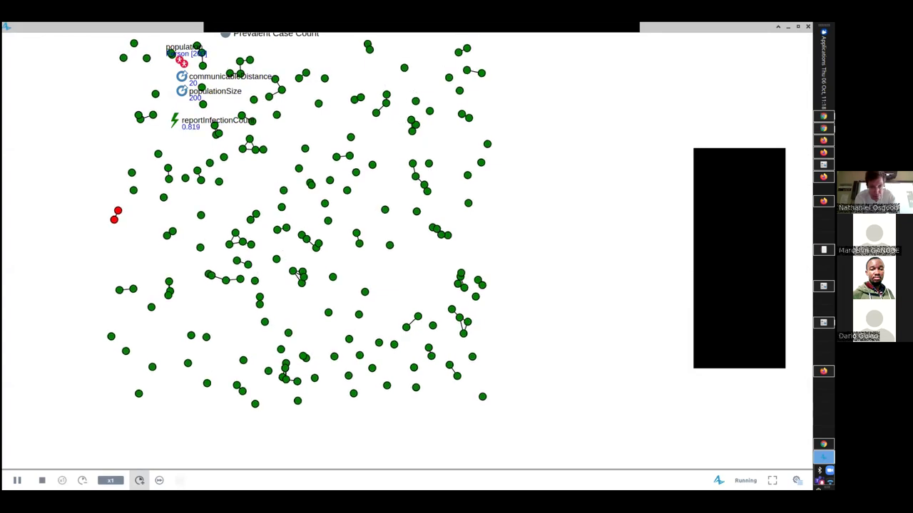
pyautogui.moveTo(266, 187); pyautogui.dragTo(257, 264)
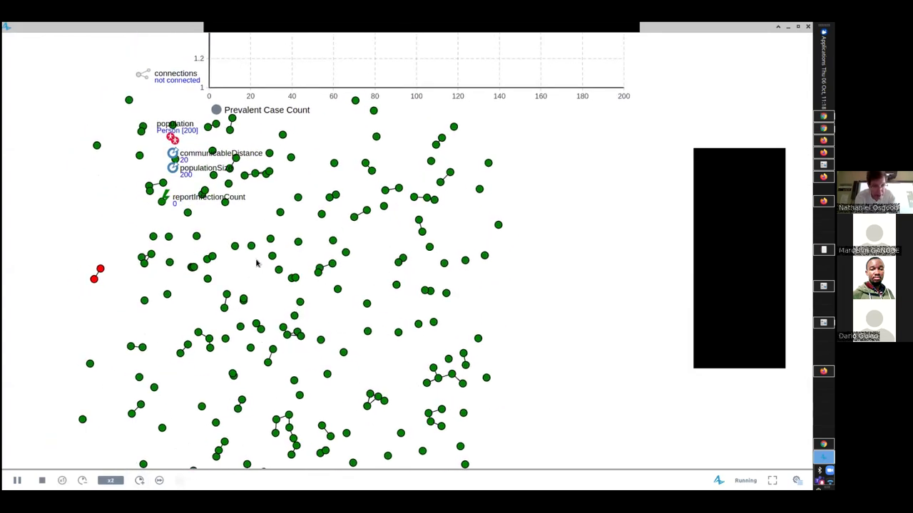
pyautogui.click(139, 480)
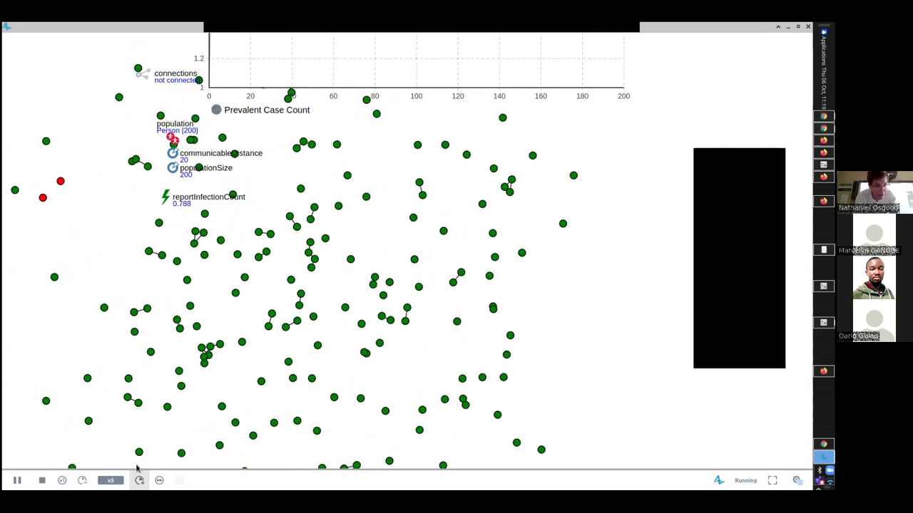
# - Examine the infected persons at the population's edge and the Prevalent Case Count chart, and close the MediumPopulation simulation
pyautogui.moveTo(100, 305); pyautogui.dragTo(206, 316)
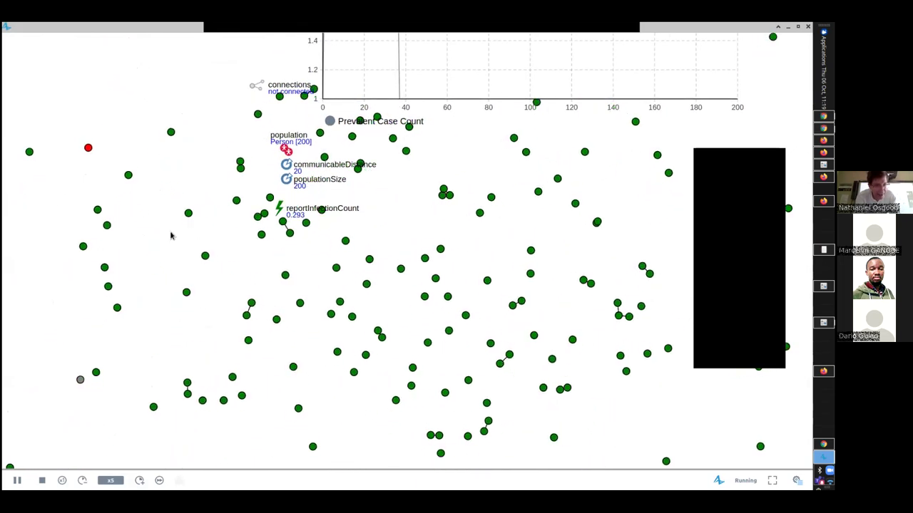
pyautogui.moveTo(250, 140); pyautogui.dragTo(254, 232)
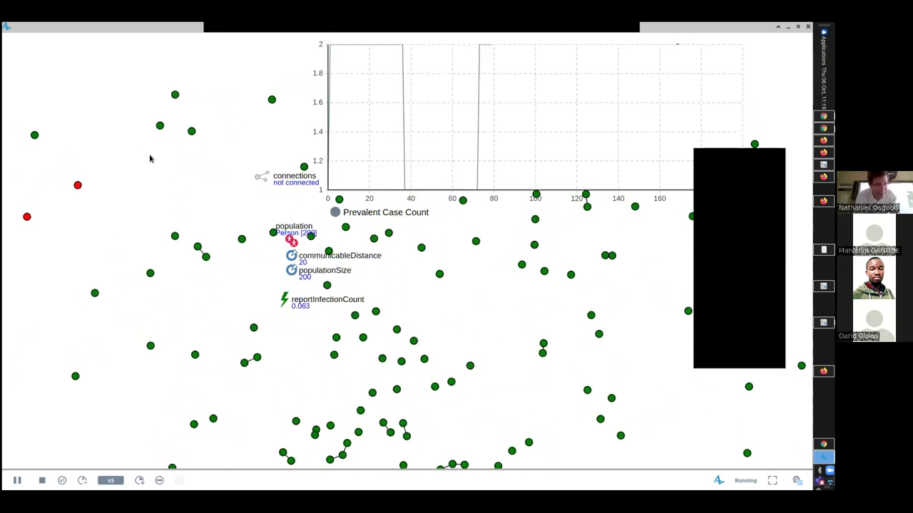
pyautogui.moveTo(141, 225); pyautogui.dragTo(183, 90)
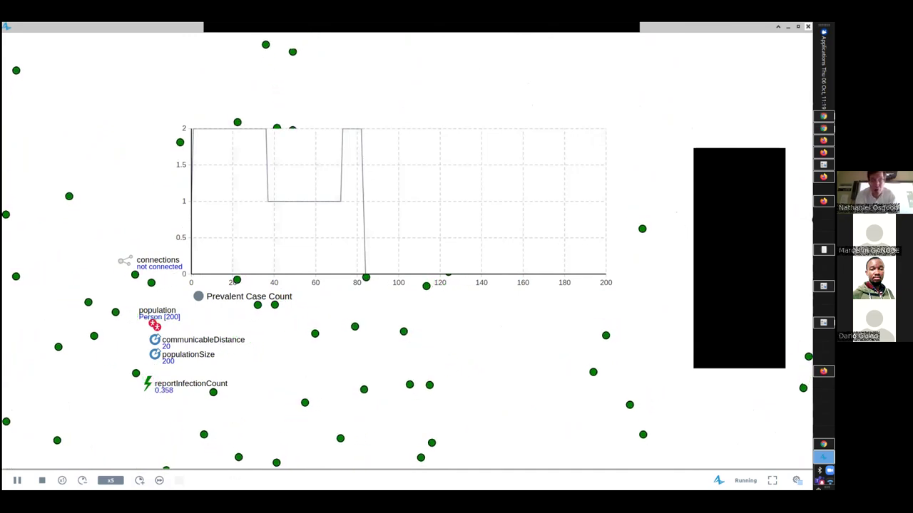
pyautogui.hotkey('alt', 'F4')
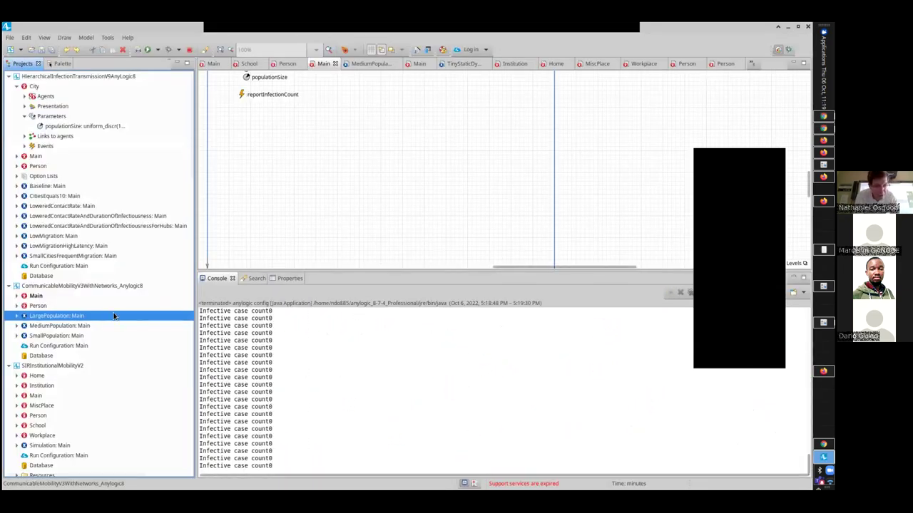
# - Run the MediumPopulation experiment again to its Main view at x25 speed
pyautogui.click(29, 317)
pyautogui.rightClick(62, 326)
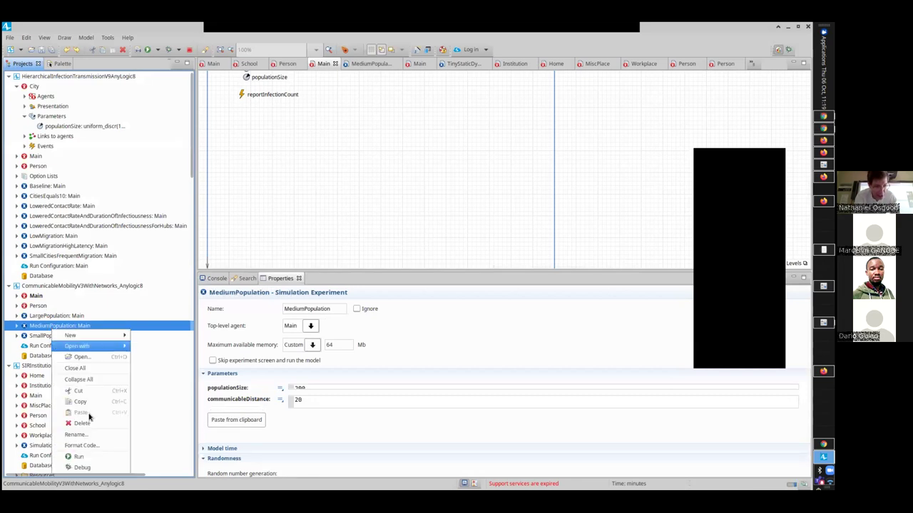
pyautogui.click(94, 456)
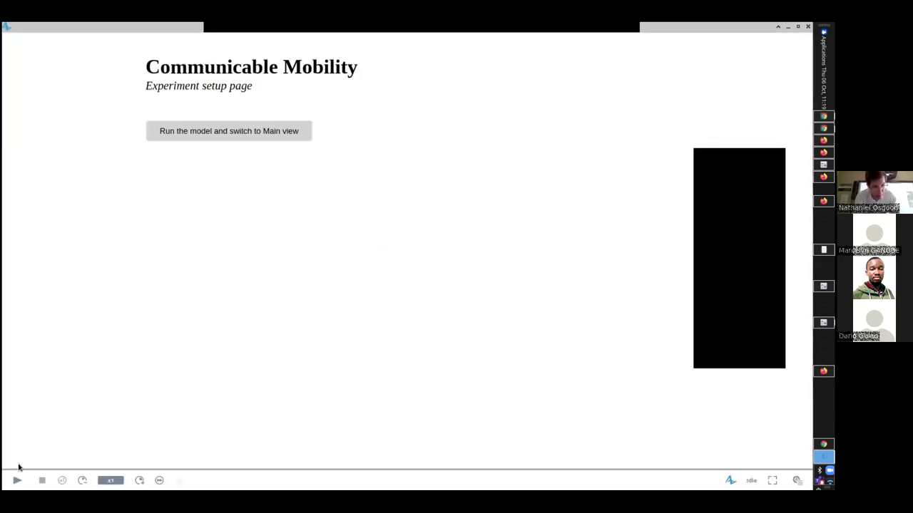
pyautogui.click(238, 131)
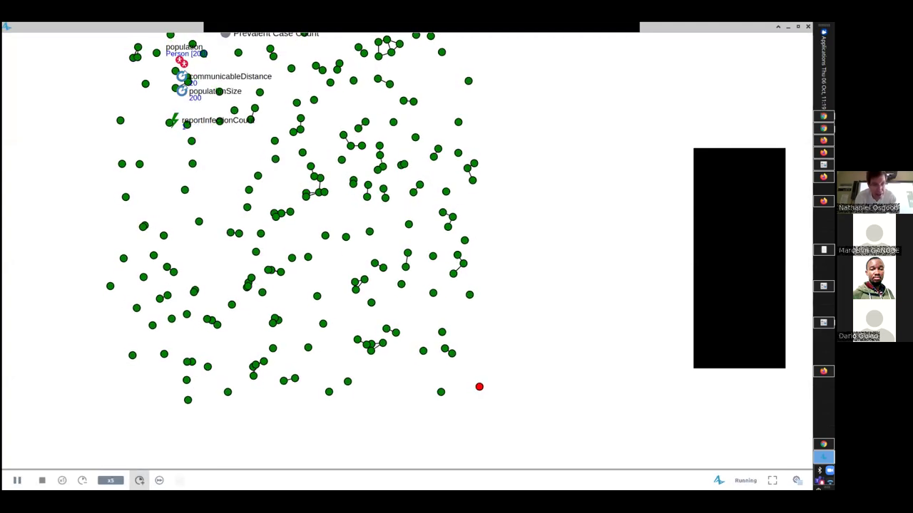
pyautogui.click(139, 481)
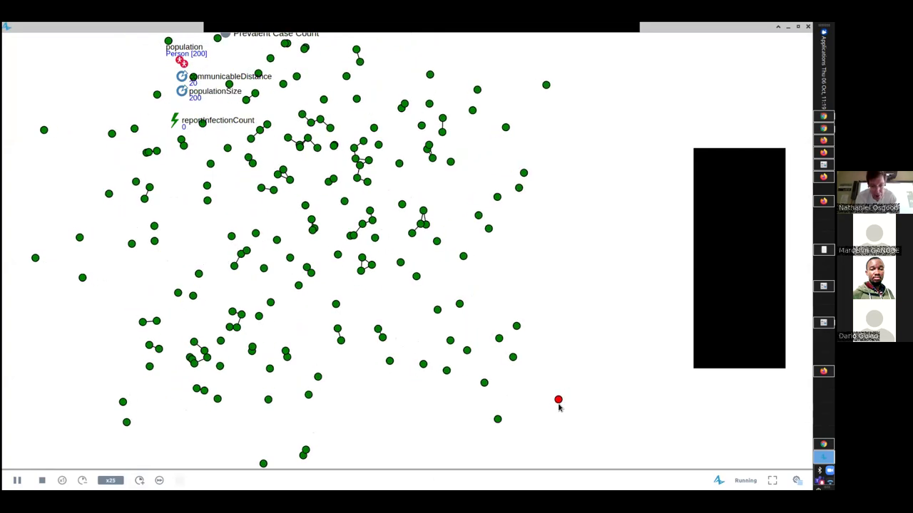
# - Inspect the outlying persons and the Prevalent Case Count chart at x50 speed, and close the second MediumPopulation simulation
pyautogui.moveTo(558, 415); pyautogui.dragTo(499, 300)
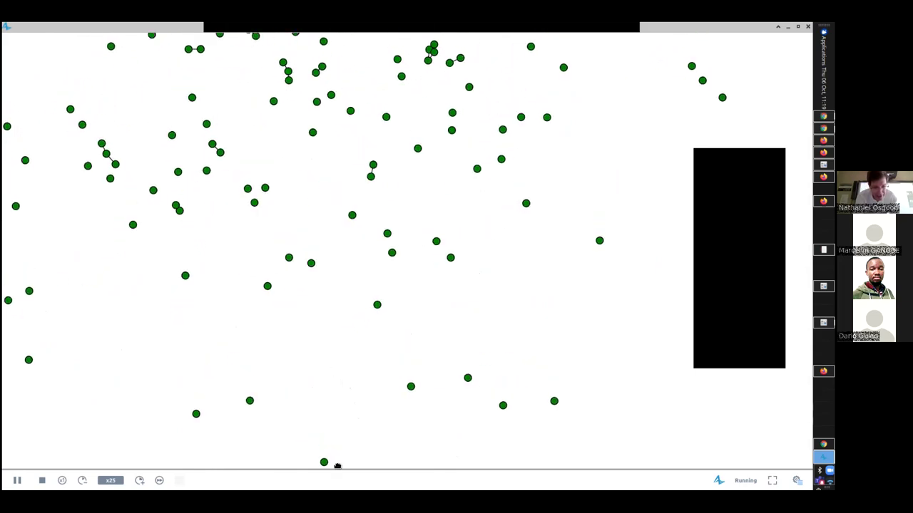
pyautogui.scroll(5, 370, 88)
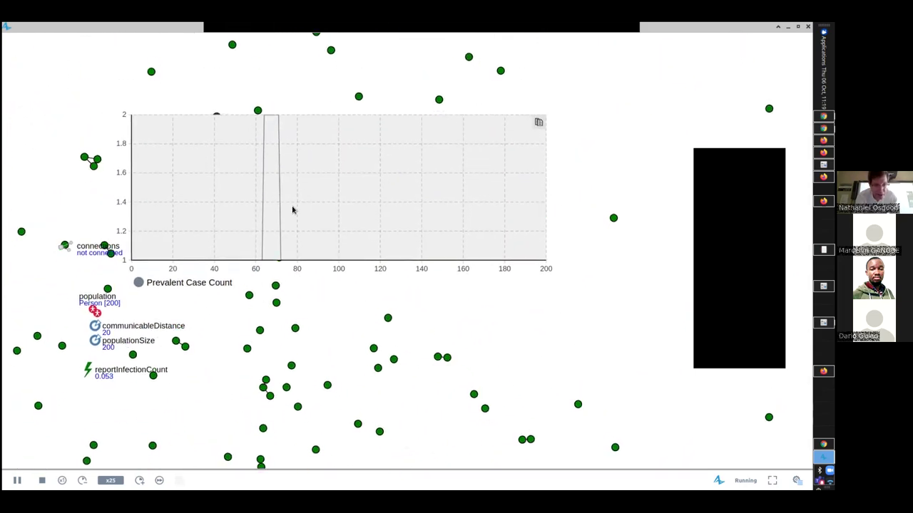
pyautogui.click(139, 480)
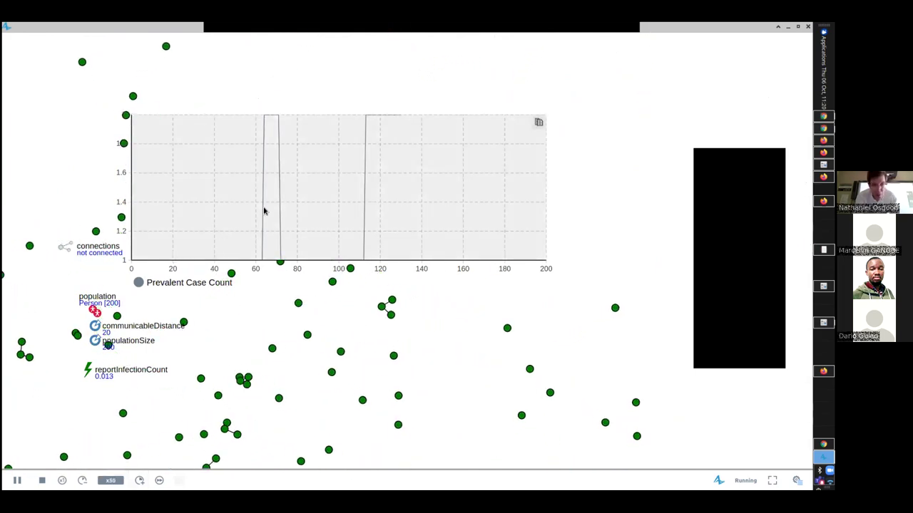
pyautogui.hotkey('alt', 'F4')
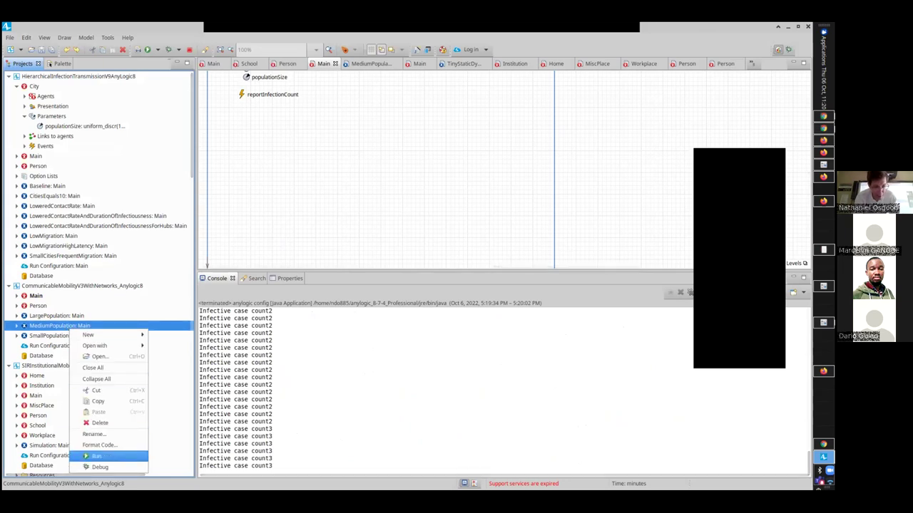
# - Run the MediumPopulation experiment a third time at x2 speed and bring its Prevalent Case Count chart into view
pyautogui.click(120, 457)
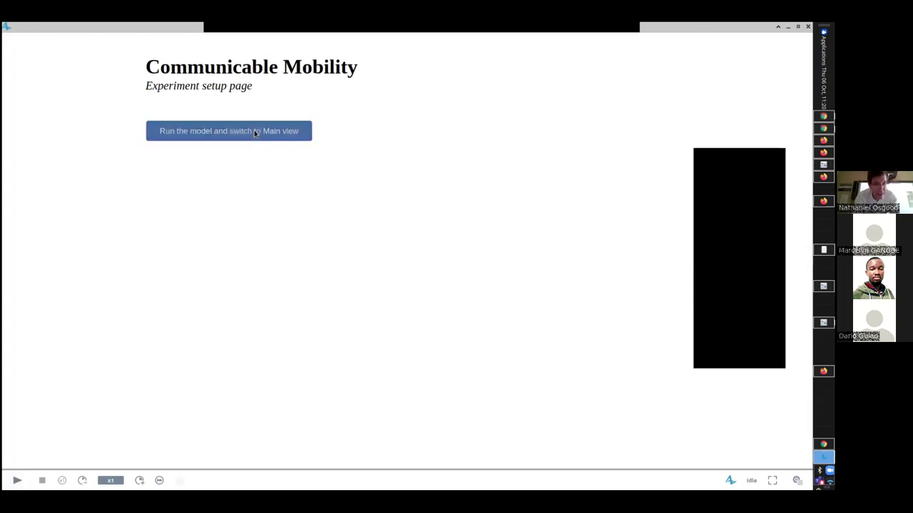
pyautogui.click(228, 132)
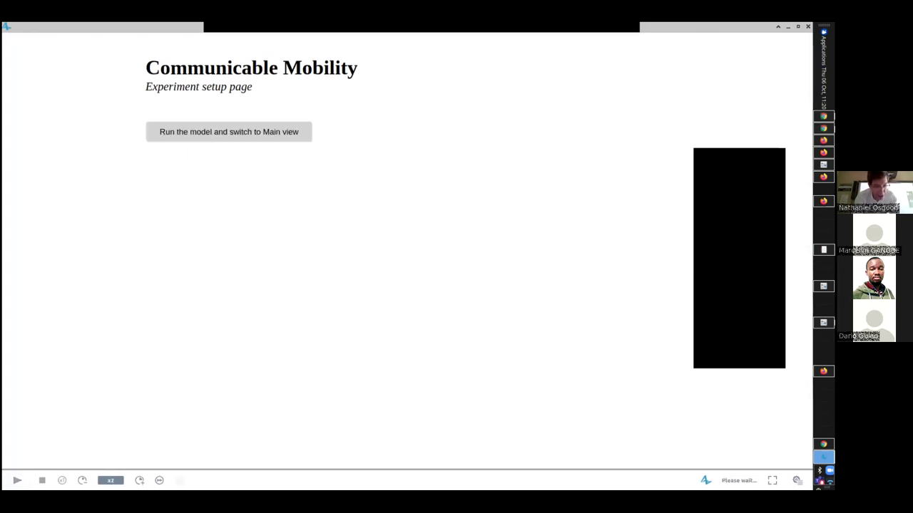
pyautogui.moveTo(387, 86); pyautogui.dragTo(386, 290)
pyautogui.moveTo(350, 139)
pyautogui.mouseDown()
pyautogui.moveTo(349, 314)
pyautogui.moveTo(342, 298)
pyautogui.mouseUp()
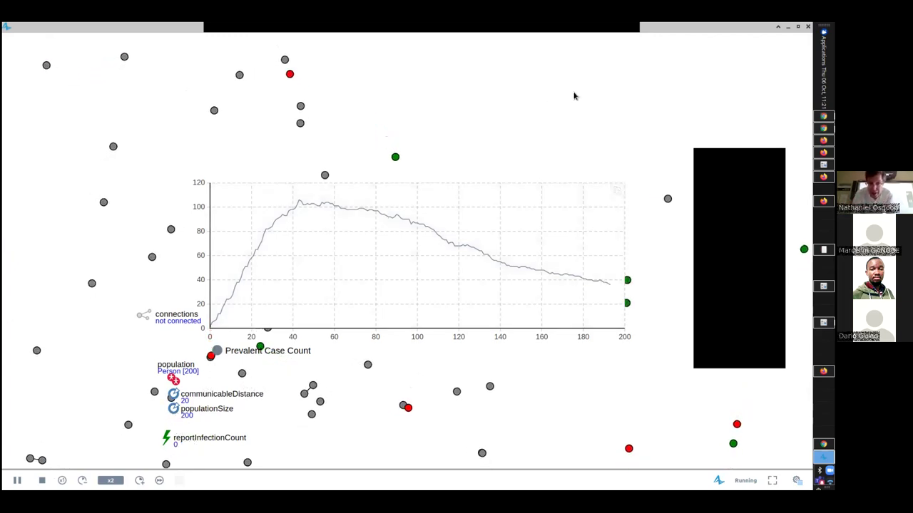
# - Speed the third MediumPopulation run up to x10 to follow the case count curve, and close the simulation
pyautogui.click(139, 481)
pyautogui.click(139, 480)
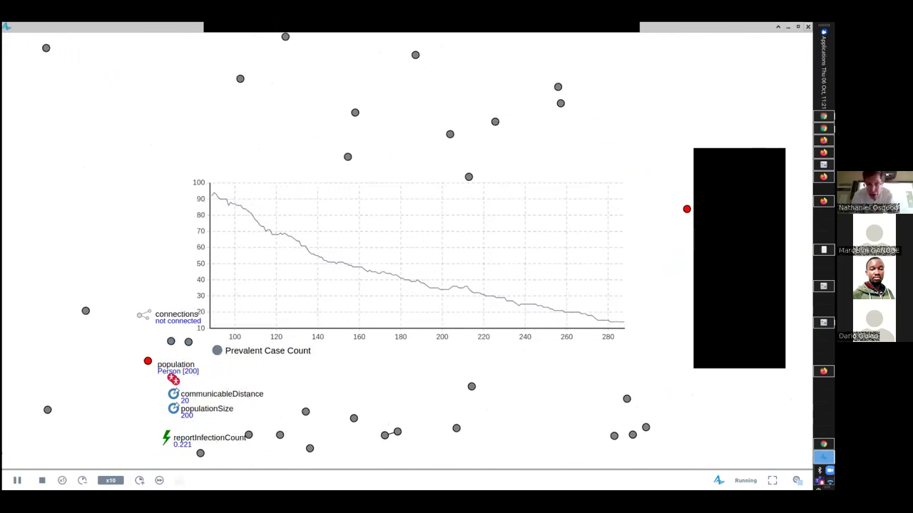
pyautogui.hotkey('alt', 'F4')
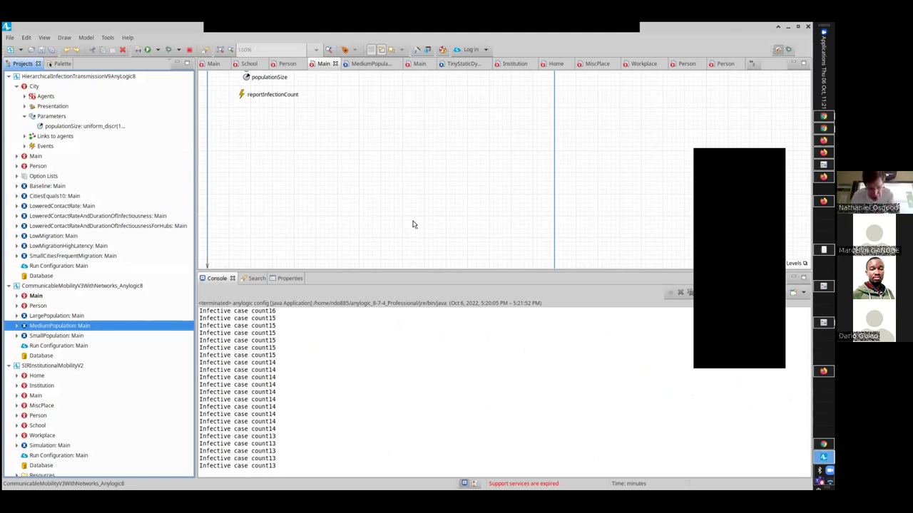
# - Switch to the lecture slides and advance to the slide for loading HierarchicalInfectionTransmissionV9AnyLogic8
pyautogui.hotkey('alt', 'Tab')
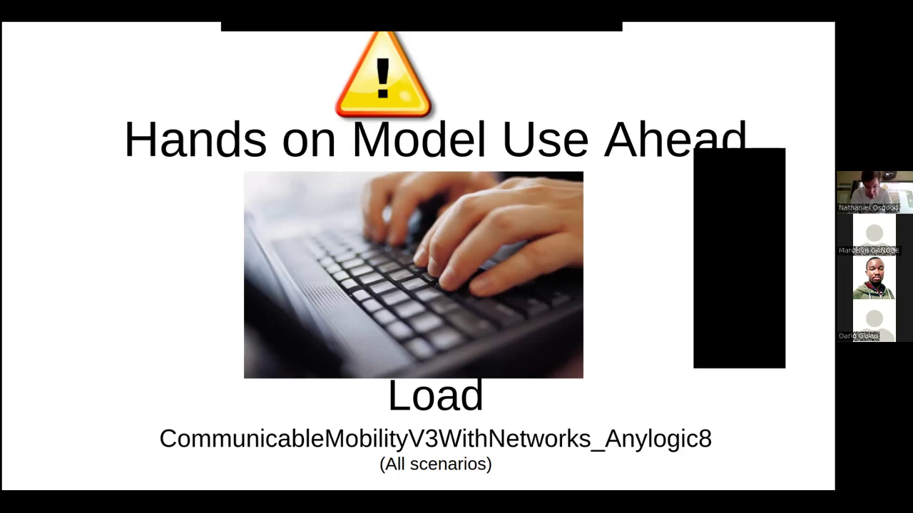
pyautogui.press('Right')
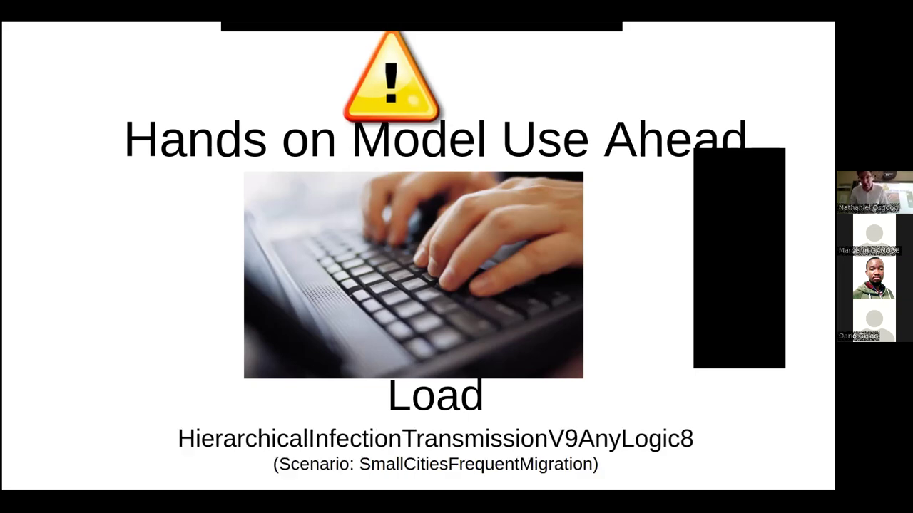
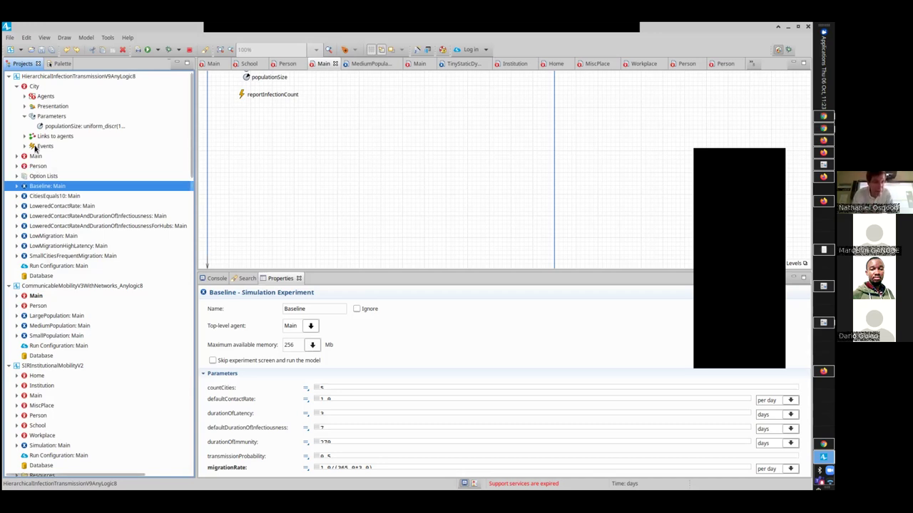
# - Switch back to AnyLogic, open Main of HierarchicalInfectionTransmissionV9AnyLogic8 and inspect the properties of its cities population
pyautogui.click(33, 78)
pyautogui.click(37, 157)
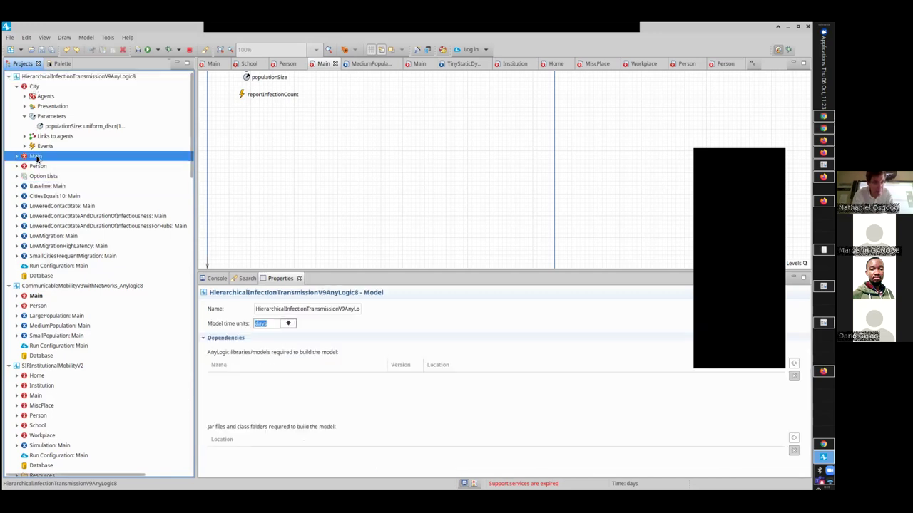
pyautogui.doubleClick(37, 157)
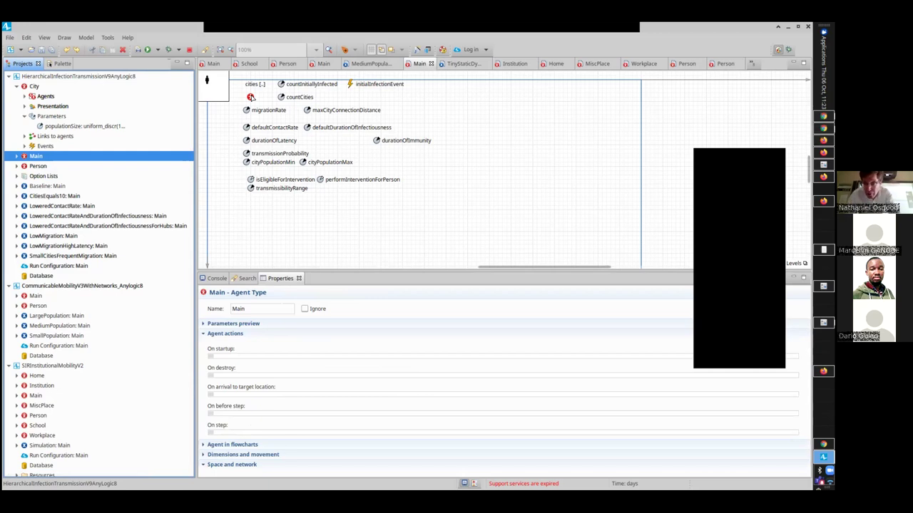
pyautogui.click(251, 97)
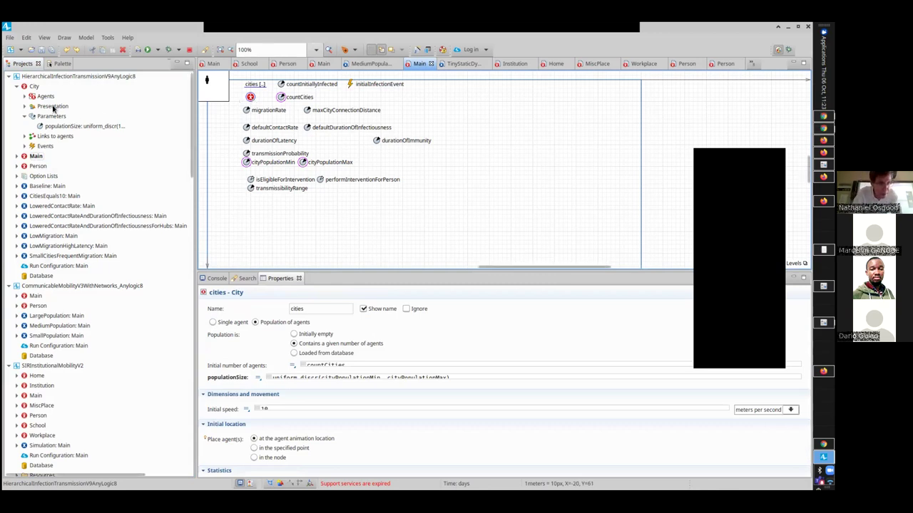
# - Open the City agent type and inspect its performIntervention event and its population of persons
pyautogui.doubleClick(26, 86)
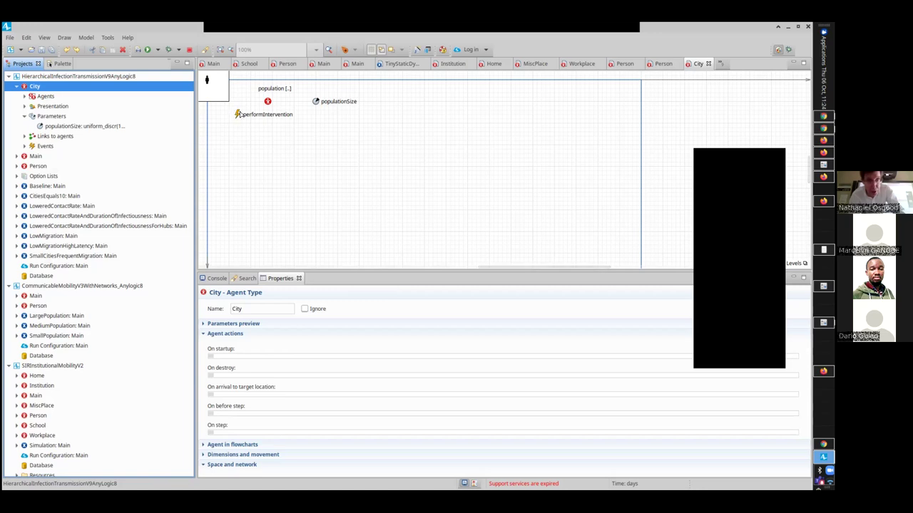
pyautogui.click(240, 114)
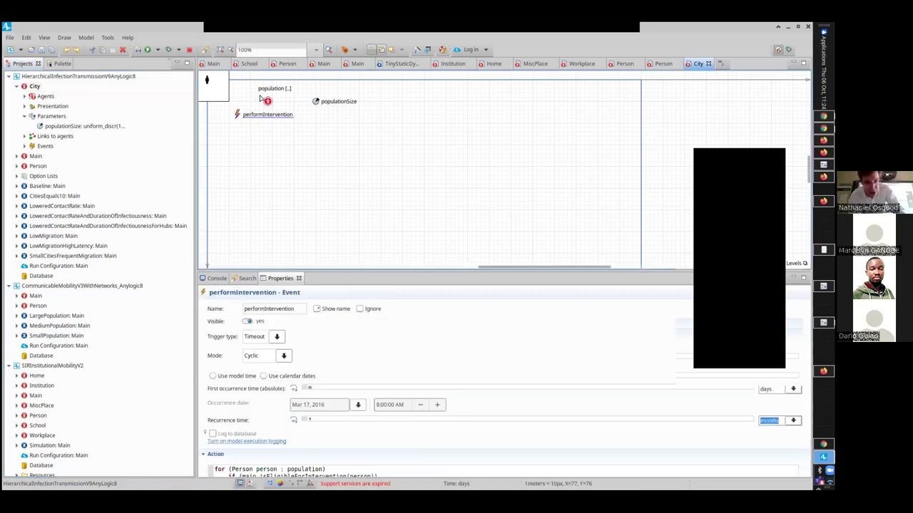
pyautogui.click(267, 102)
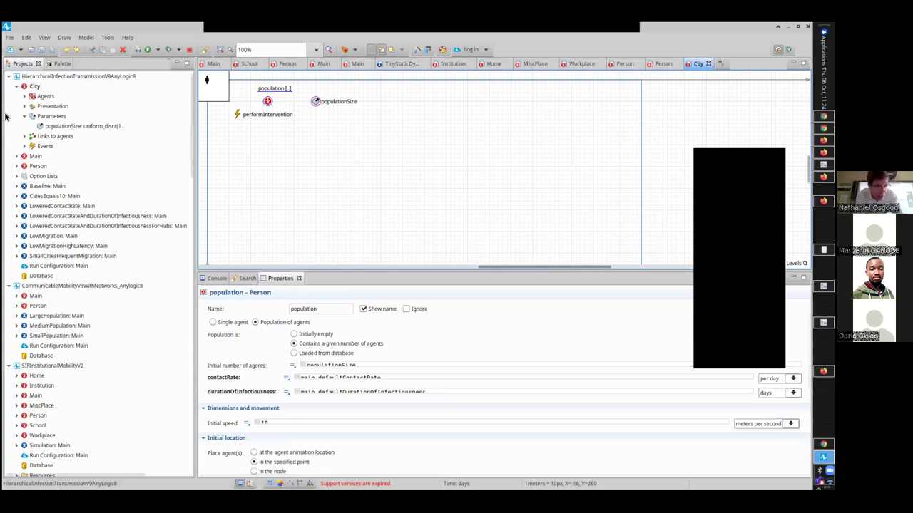
# - Examine the City agent type's space and network settings, including the network type and connection range
pyautogui.click(28, 87)
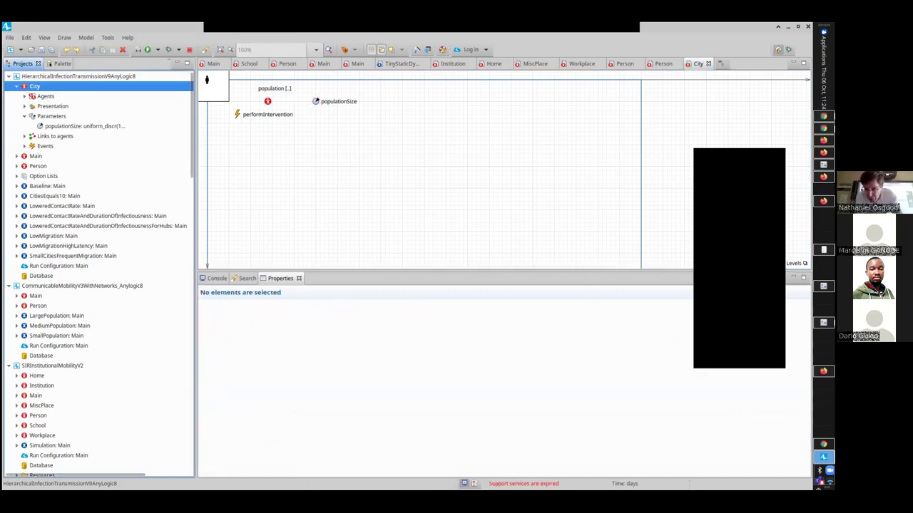
pyautogui.scroll(-6, 499, 385)
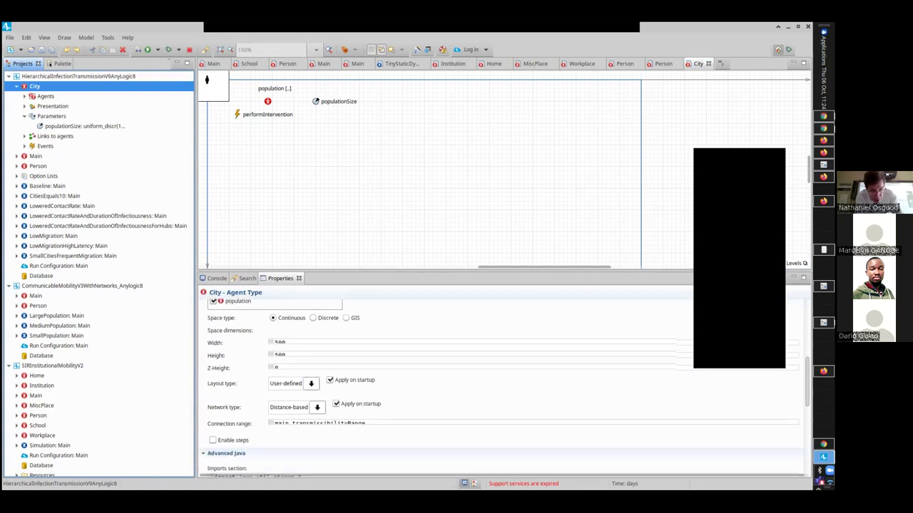
pyautogui.scroll(-1, 409, 402)
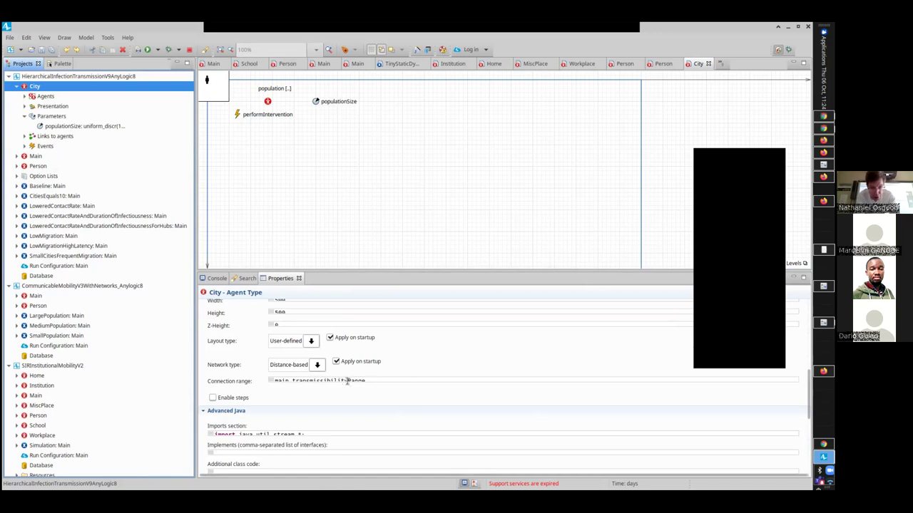
# - Return to Main of the hierarchical model and examine its layout, network type and connection range settings
pyautogui.click(33, 156)
pyautogui.doubleClick(33, 158)
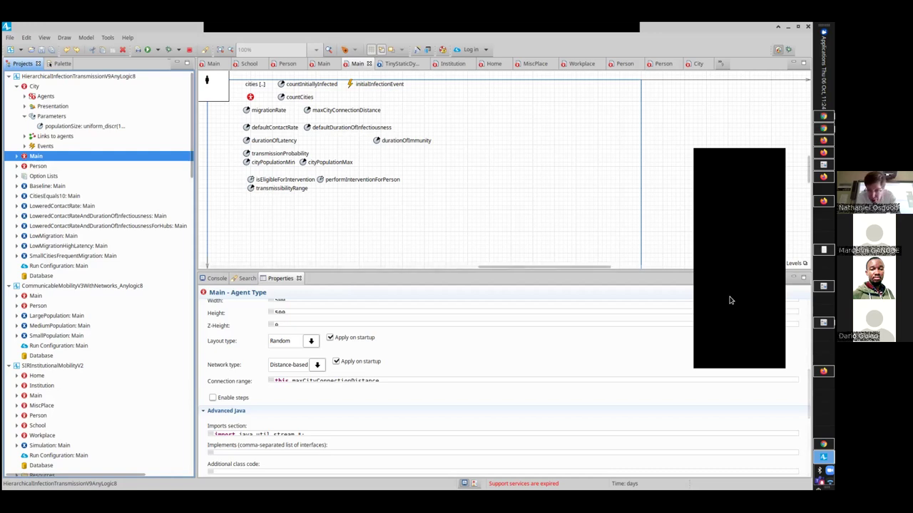
pyautogui.scroll(-3, 729, 299)
pyautogui.scroll(5, 283, 415)
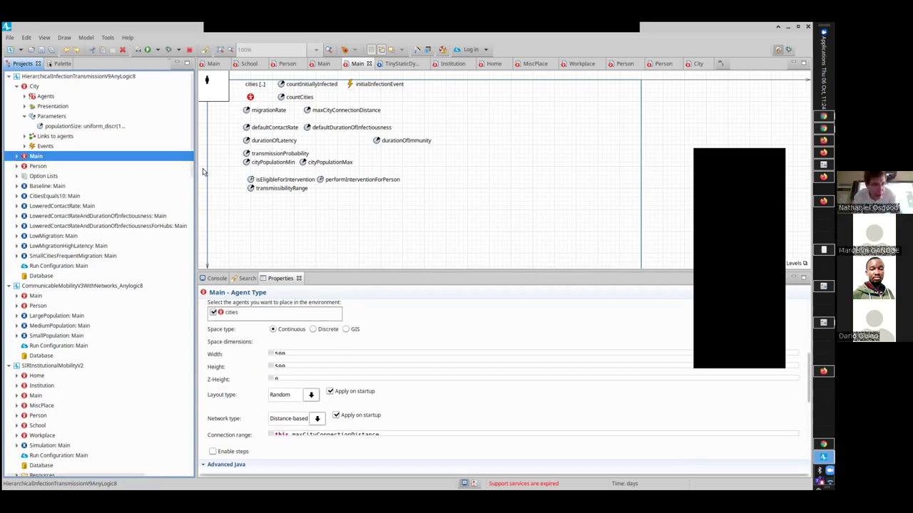
# - Open the hierarchical model's Person agent type and enlarge the diagram area to show the whole infection statechart
pyautogui.click(42, 175)
pyautogui.click(43, 164)
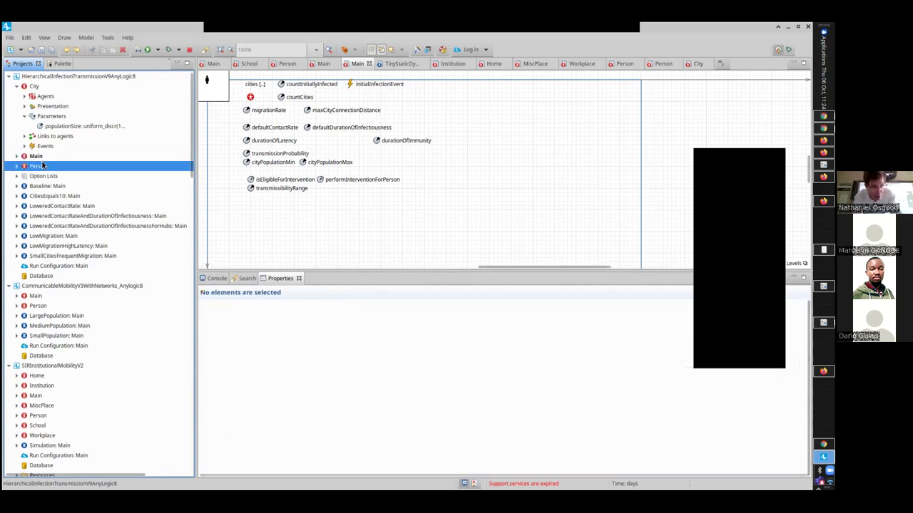
pyautogui.doubleClick(42, 164)
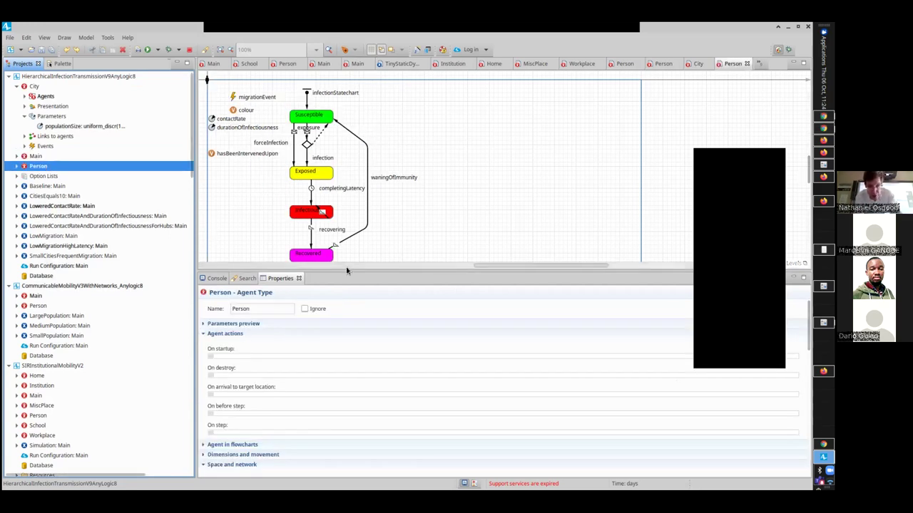
pyautogui.moveTo(348, 273); pyautogui.dragTo(347, 325)
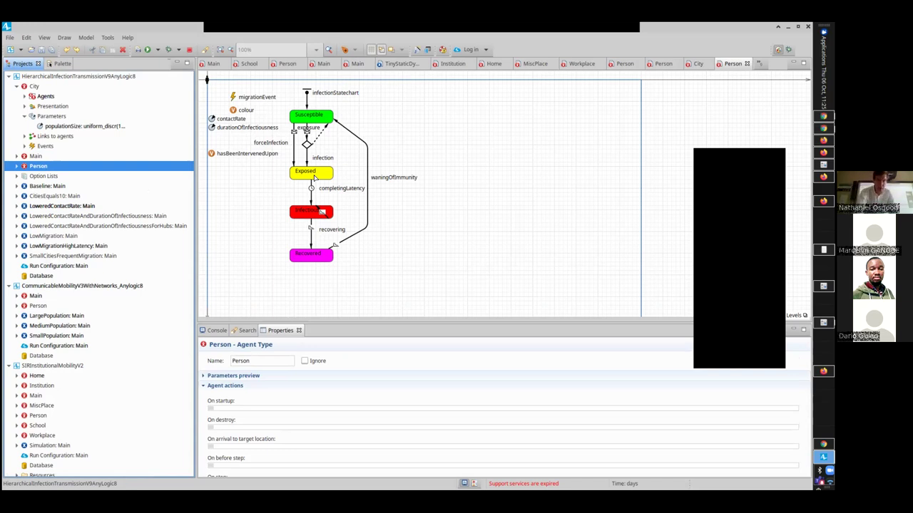
# - Inspect Person's migrationEvent and read through its action code to the end
pyautogui.click(235, 98)
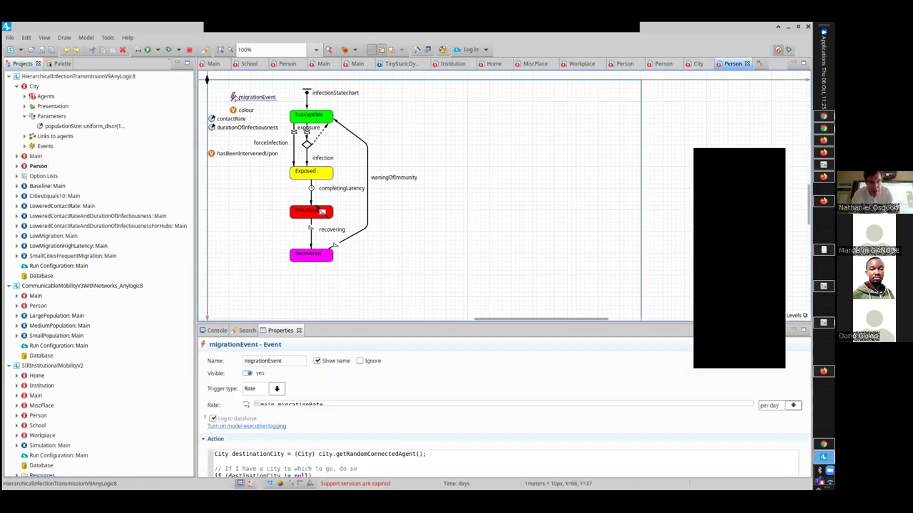
pyautogui.click(355, 462)
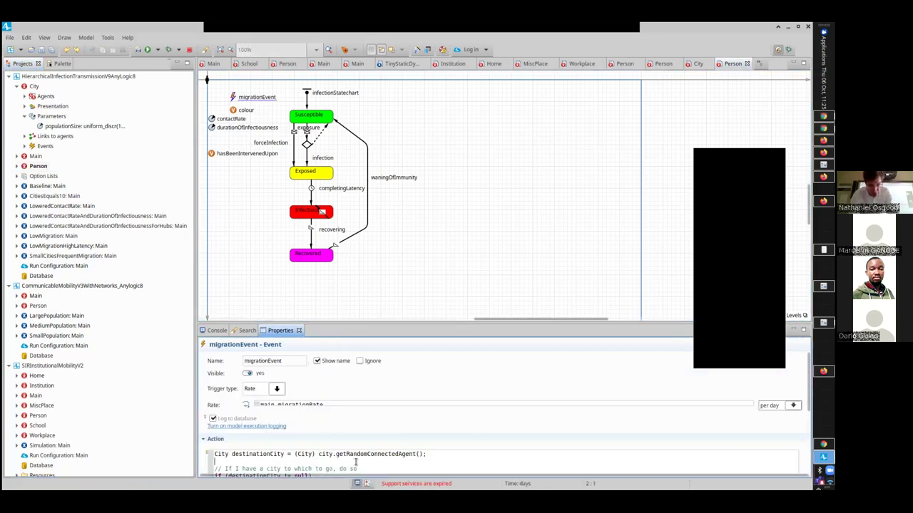
pyautogui.press('Down')
pyautogui.press('Down')
pyautogui.press('Down')
pyautogui.press('Down')
pyautogui.press('Down')
pyautogui.press('Down')
pyautogui.press('Down')
pyautogui.press('Down')
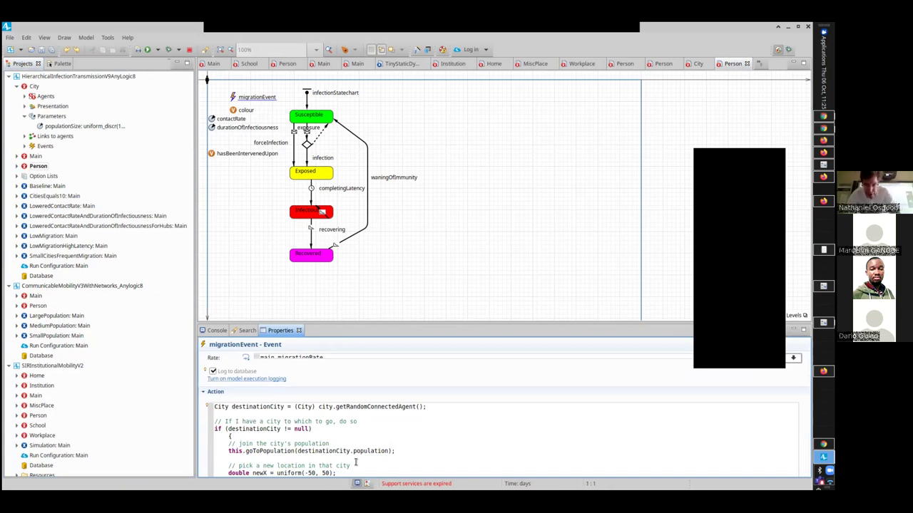
pyautogui.hotkey('ctrl', 'End')
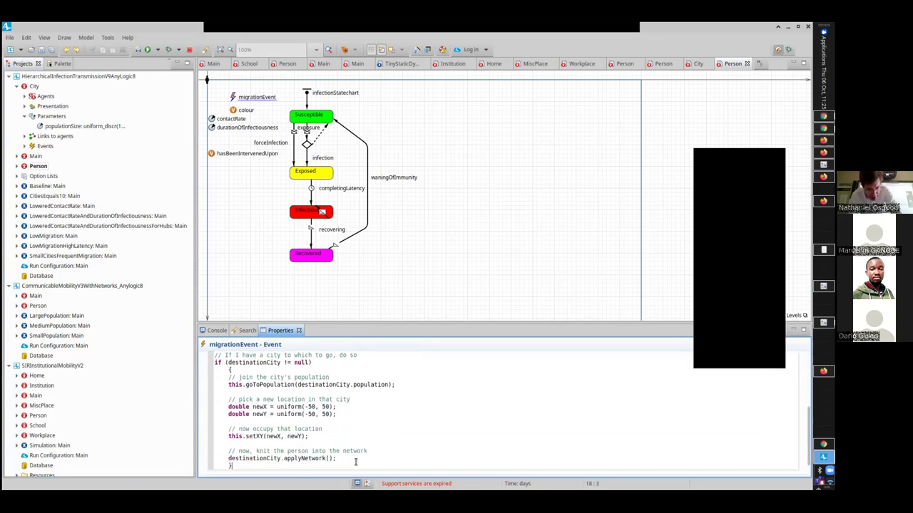
pyautogui.press('Down')
pyautogui.press('Down')
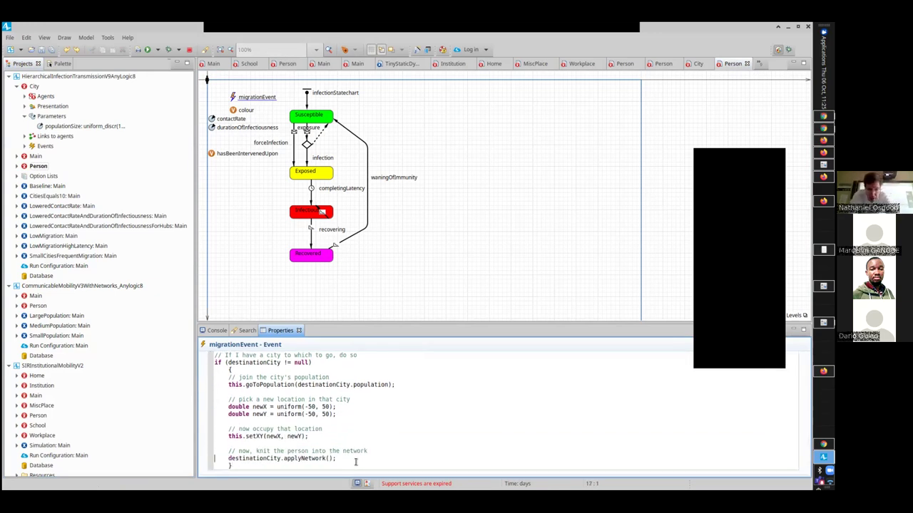
# - Highlight the migrationEvent code that knits the person into the network, including the destinationCity.applyNetwork() call
pyautogui.hotkey('shift', 'Up')
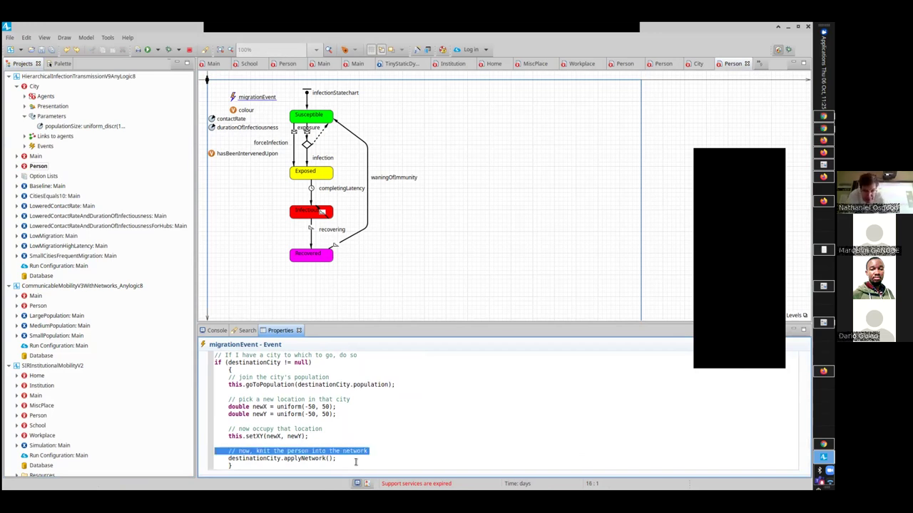
pyautogui.press('Up')
pyautogui.hotkey('shift', 'Down')
pyautogui.hotkey('shift', 'Down')
pyautogui.hotkey('shift', 'Down')
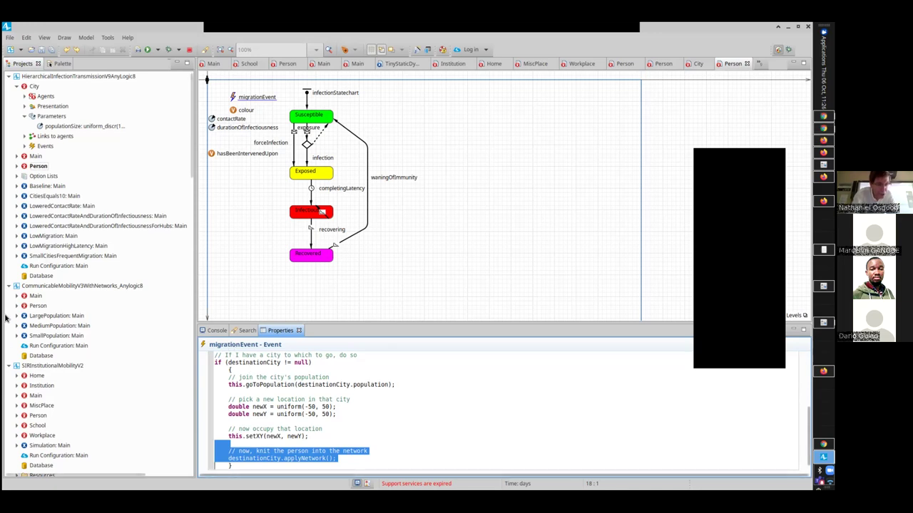
pyautogui.click(37, 186)
pyautogui.rightClick(44, 187)
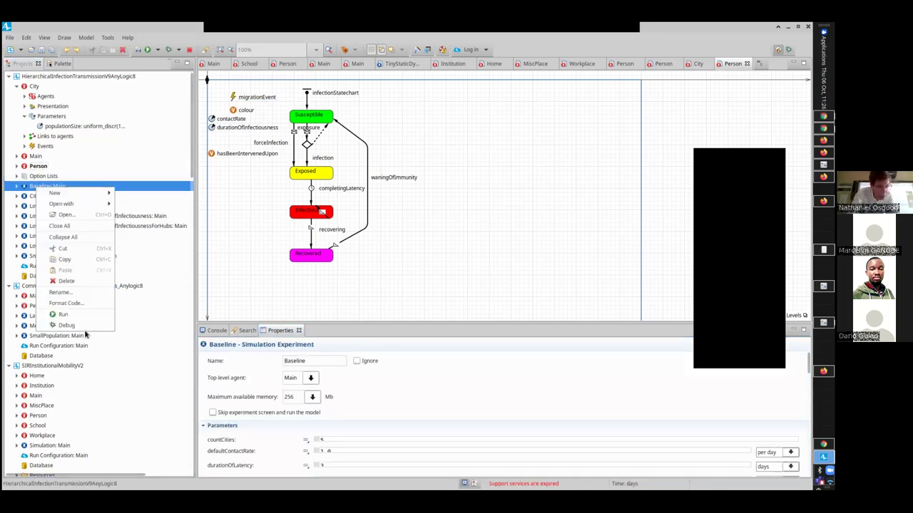
pyautogui.press('Escape')
pyautogui.hotkey('alt', 'Tab')
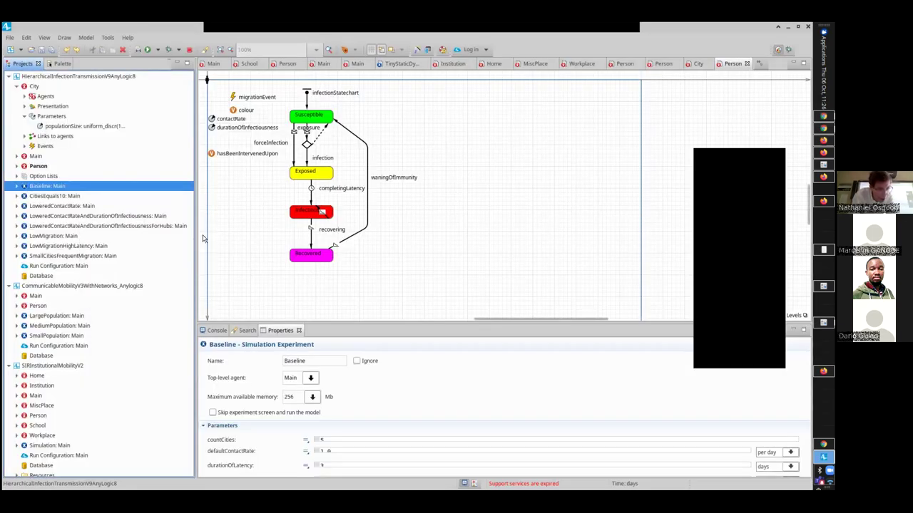
pyautogui.hotkey('alt', 'Tab')
pyautogui.hotkey('alt', 'Tab')
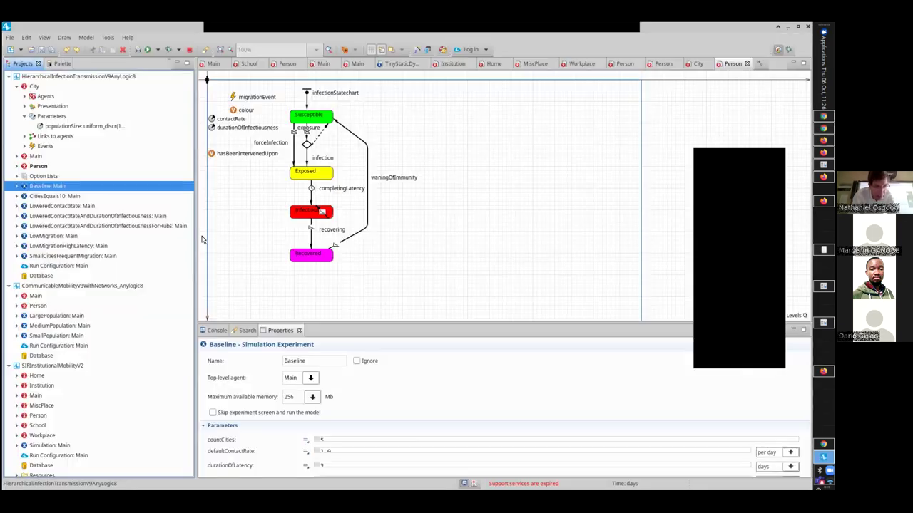
# - Run the SmallCitiesFrequentMigration experiment of the hierarchical model and pause the simulation in its Main view
pyautogui.click(66, 247)
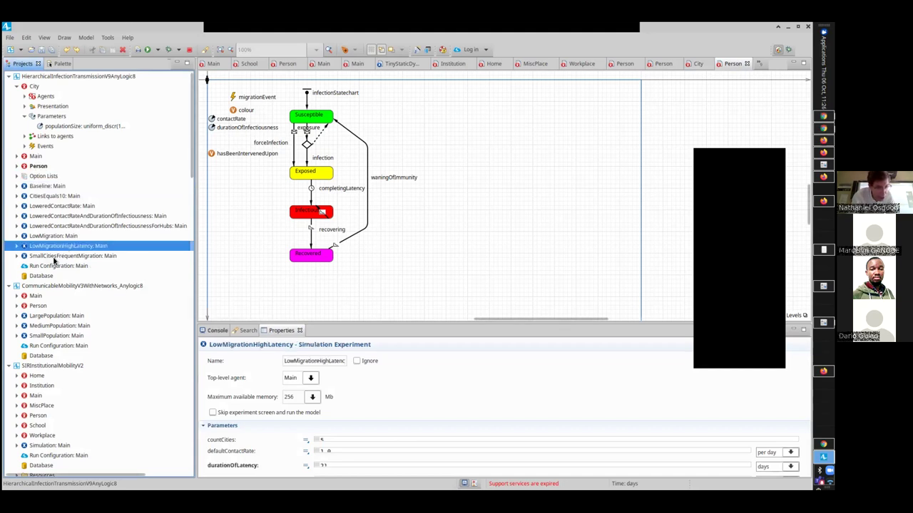
pyautogui.click(54, 258)
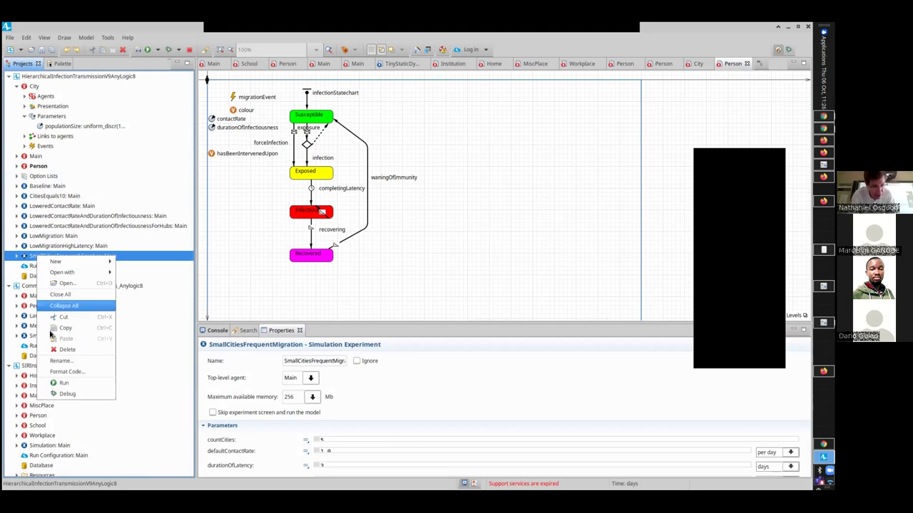
pyautogui.click(63, 382)
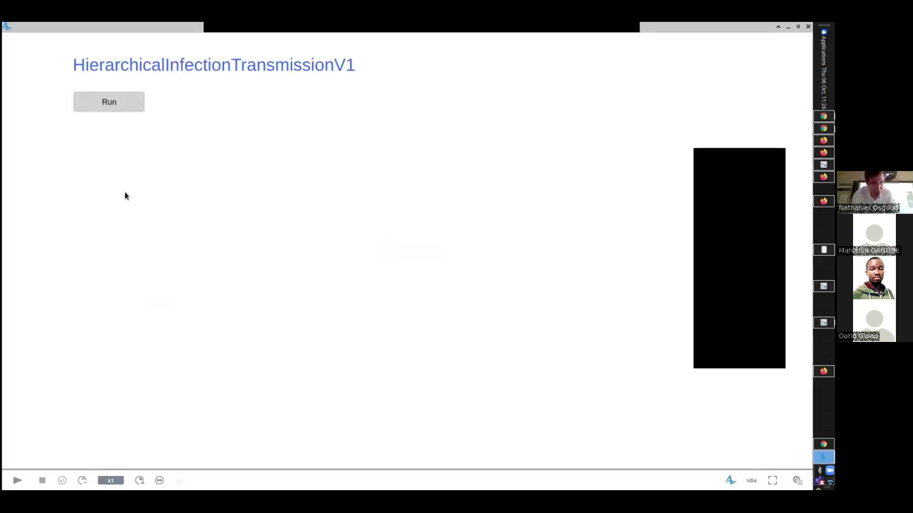
pyautogui.click(118, 100)
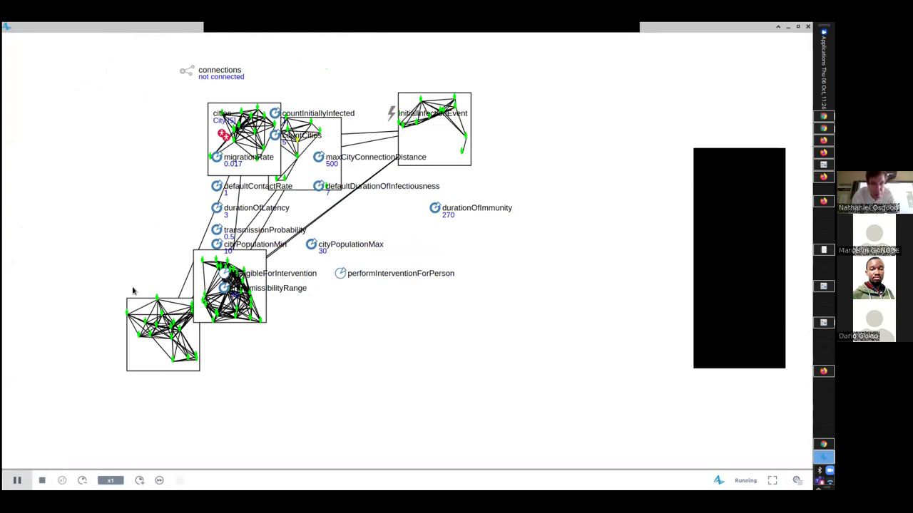
pyautogui.click(17, 481)
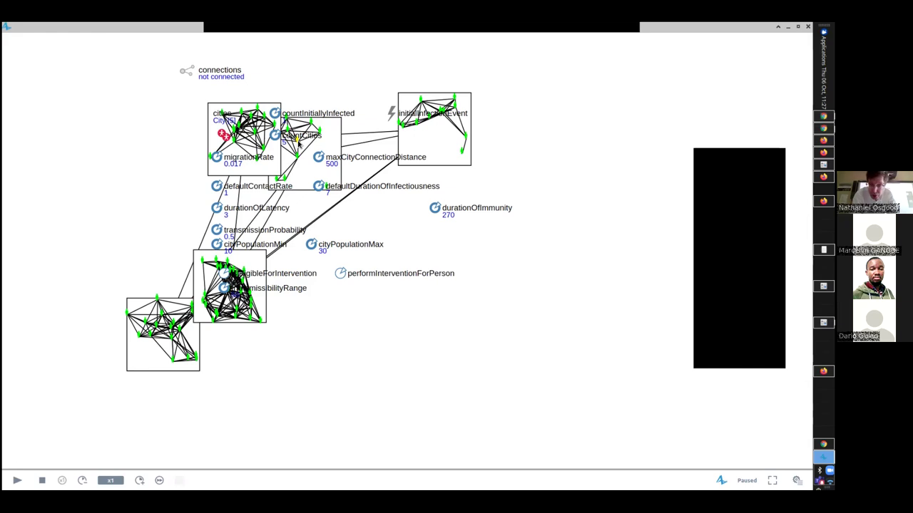
# - Check the Person infection statechart in the model editor and return to the paused simulation
pyautogui.hotkey('alt', 'Tab')
pyautogui.hotkey('alt', 'Tab')
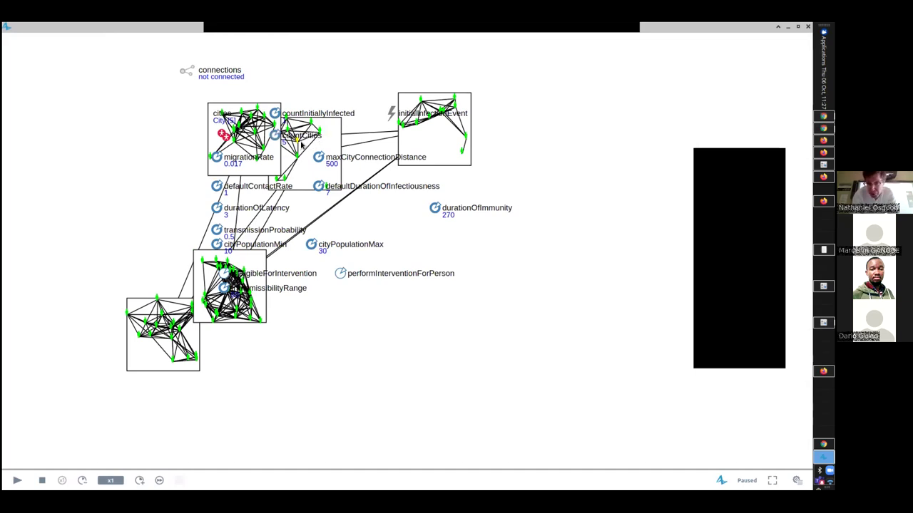
pyautogui.hotkey('alt', 'Tab')
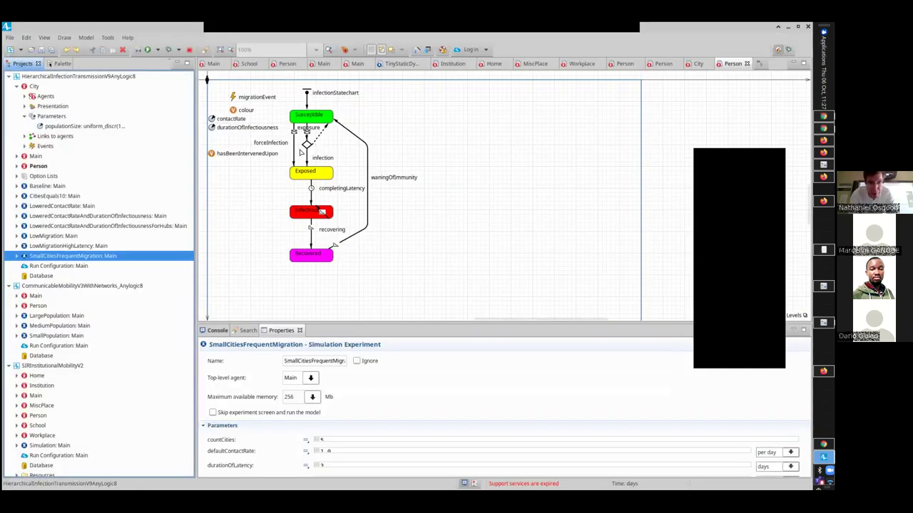
pyautogui.hotkey('alt', 'Tab')
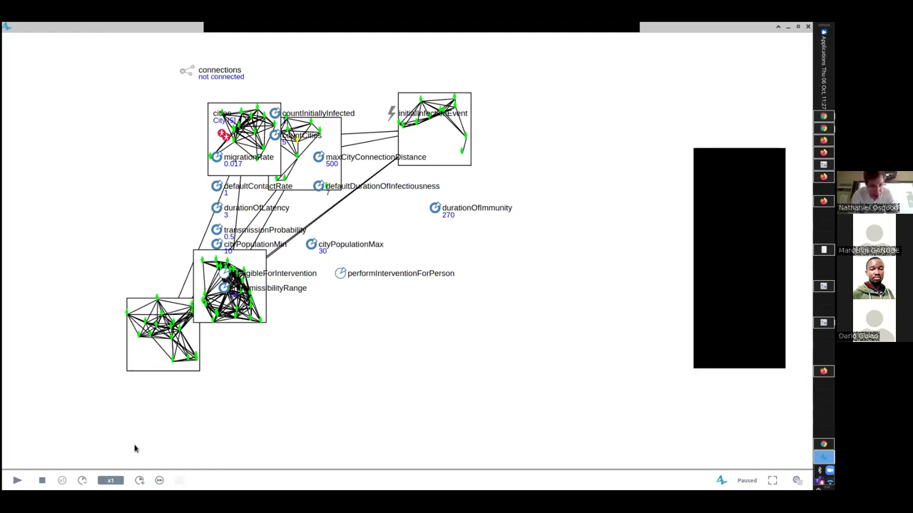
# - Resume the paused hierarchical simulation at x5 speed and watch the infection spread among the migrating city populations
pyautogui.click(17, 481)
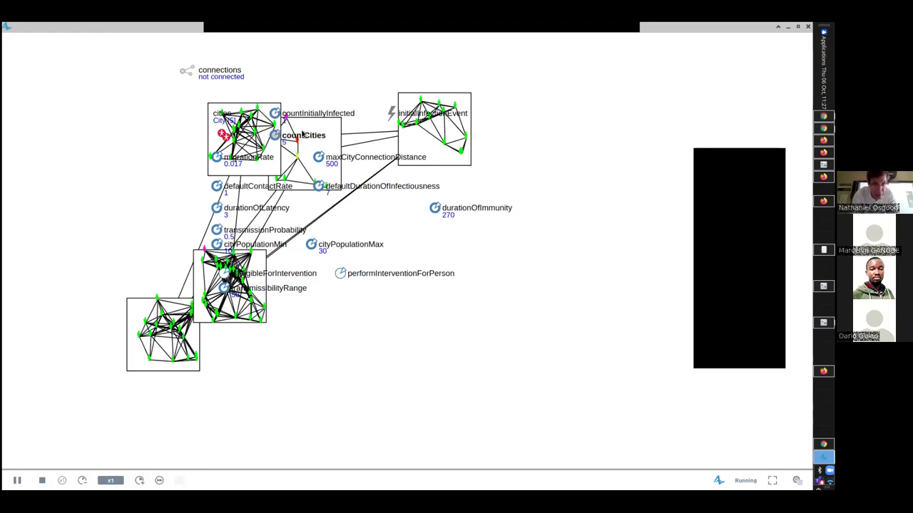
pyautogui.click(141, 480)
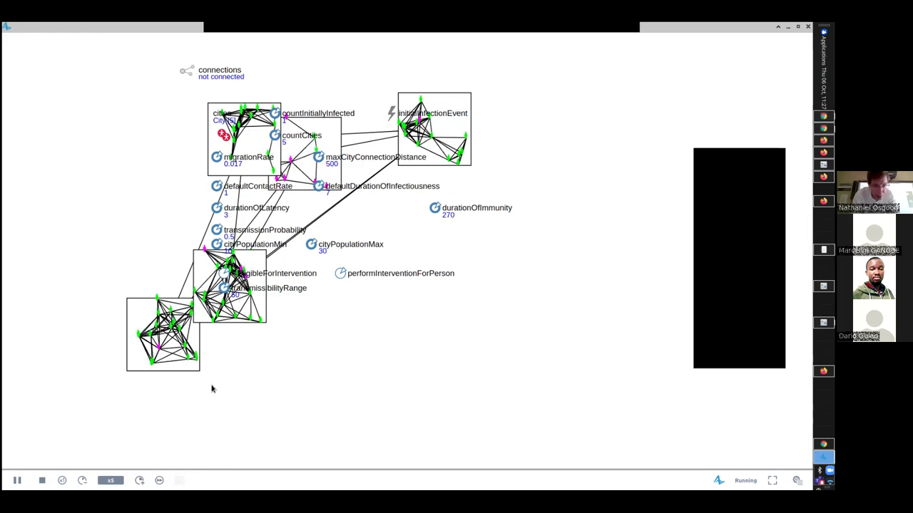
pyautogui.moveTo(355, 148); pyautogui.dragTo(384, 106)
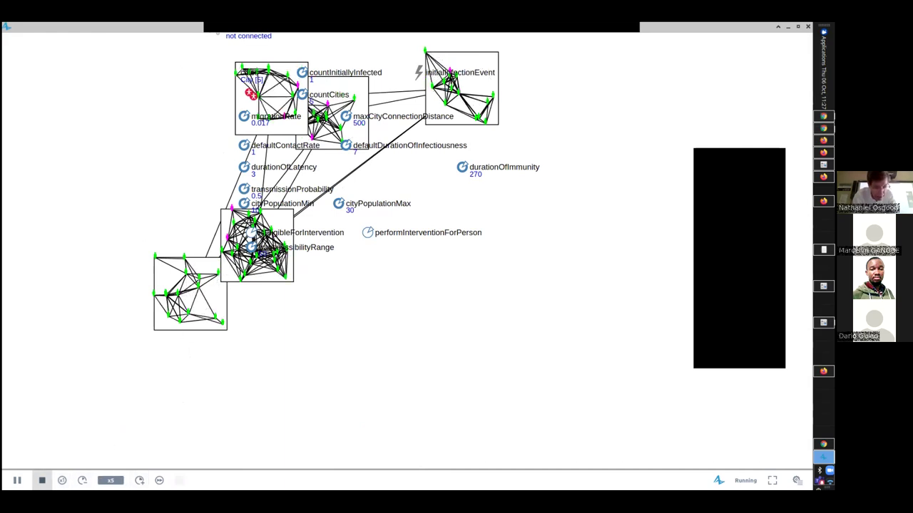
# - Stop and rerun the hierarchical simulation several times to compare infection spread across different random city layouts
pyautogui.click(42, 480)
pyautogui.click(129, 95)
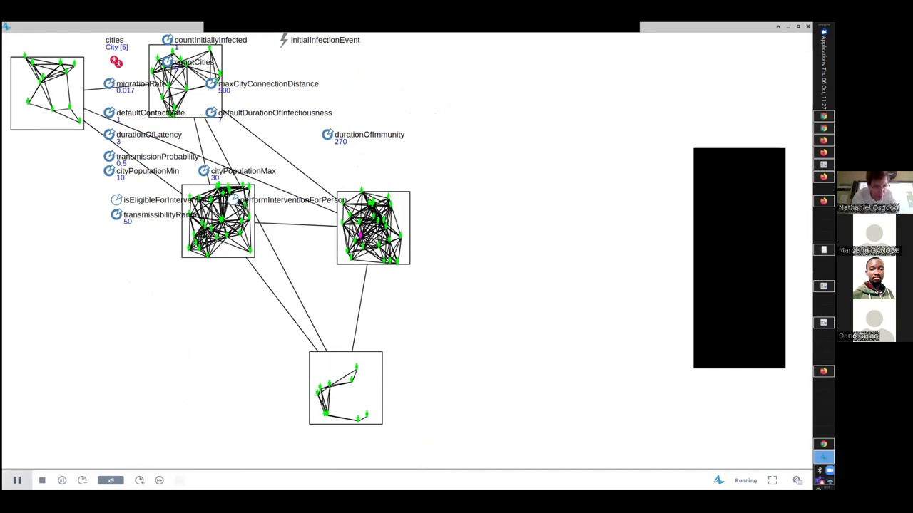
pyautogui.click(42, 480)
pyautogui.click(17, 480)
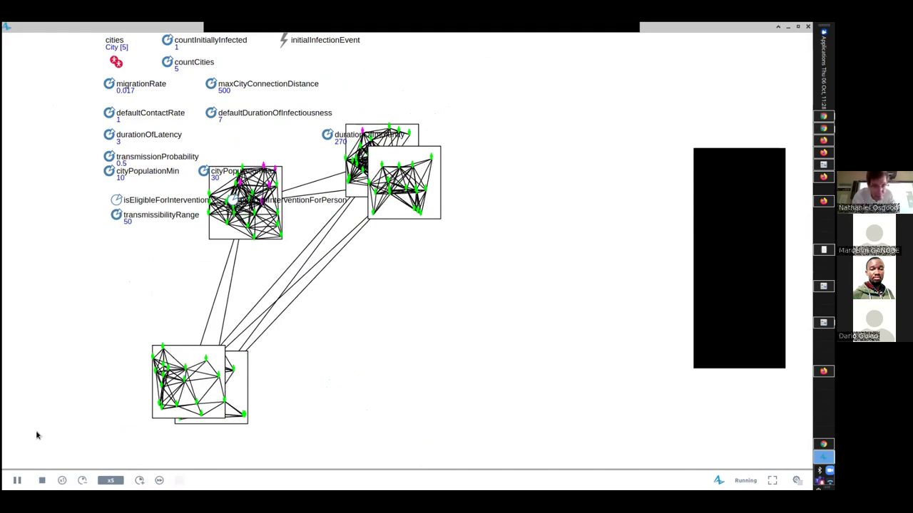
pyautogui.click(42, 480)
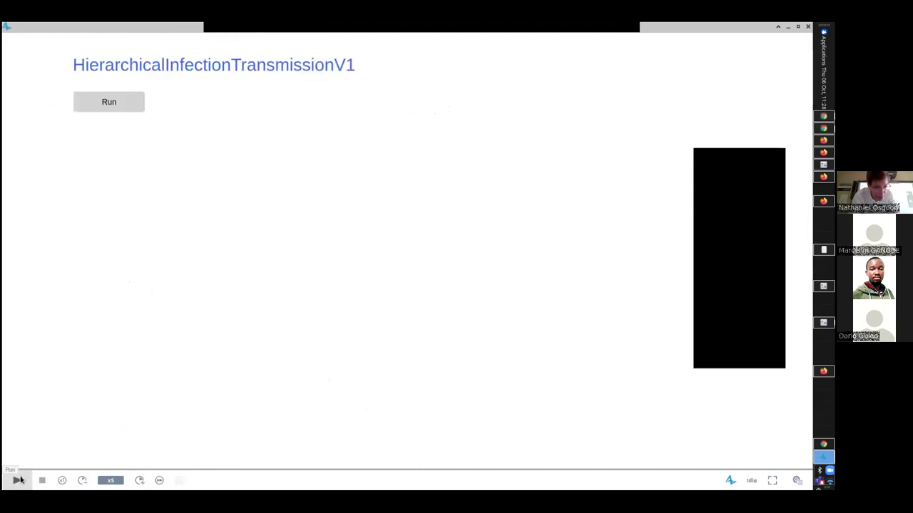
pyautogui.click(18, 481)
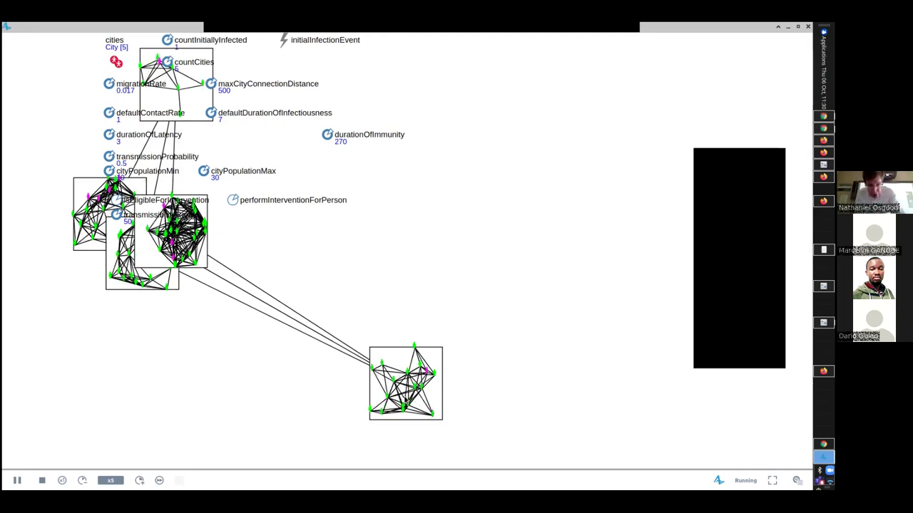
# - End the current run and start one more to observe infection spreading between the cities
pyautogui.hotkey('alt', 'Tab')
pyautogui.hotkey('alt', 'Tab')
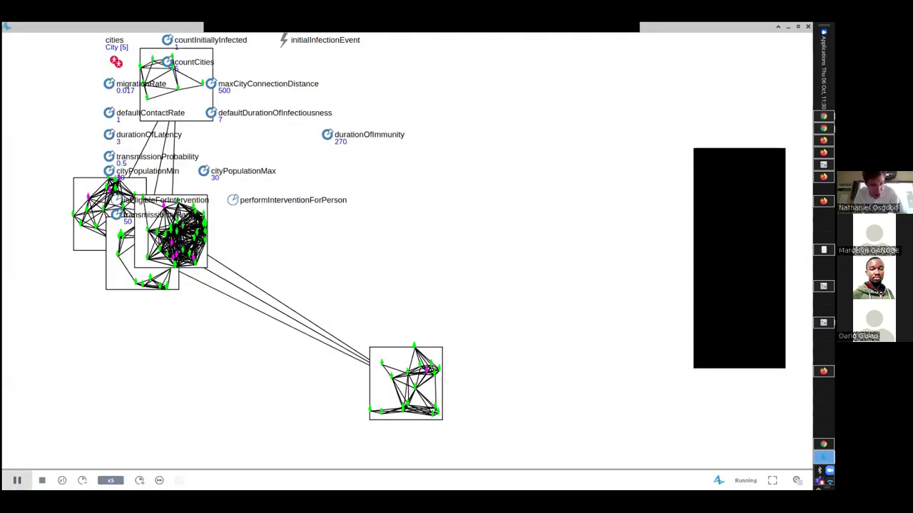
pyautogui.click(42, 480)
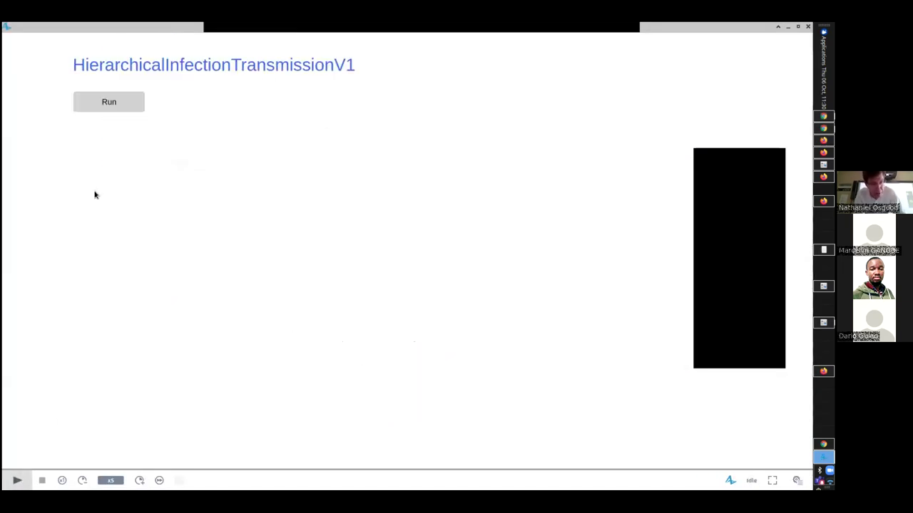
pyautogui.click(104, 100)
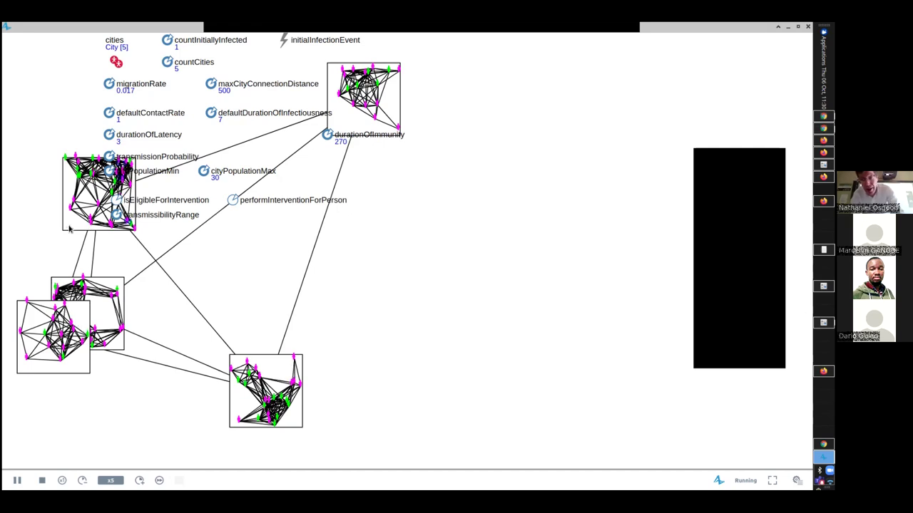
# - Duplicate the SmallCitiesFrequentMigration experiment within the HierarchicalInfectionTransmissionV9AnyLogic8 model in the editor
pyautogui.hotkey('alt', 'Tab')
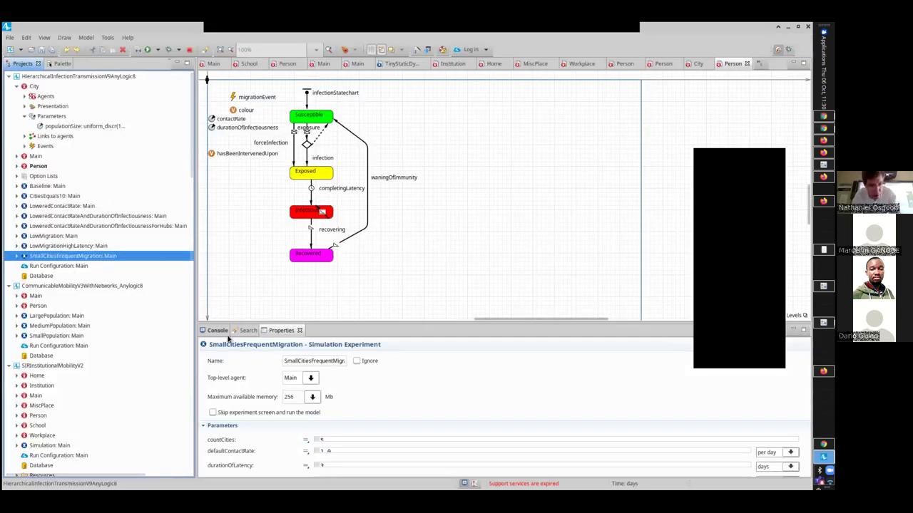
pyautogui.moveTo(230, 325); pyautogui.dragTo(218, 182)
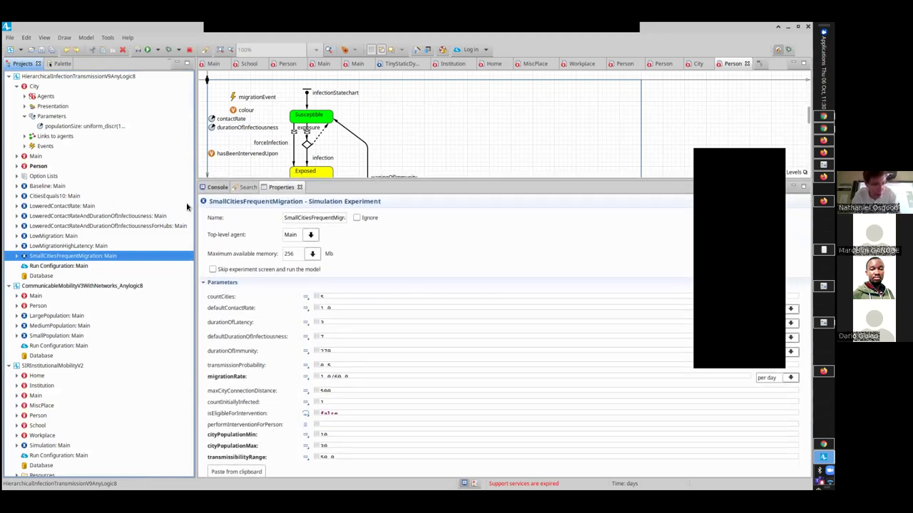
pyautogui.rightClick(31, 259)
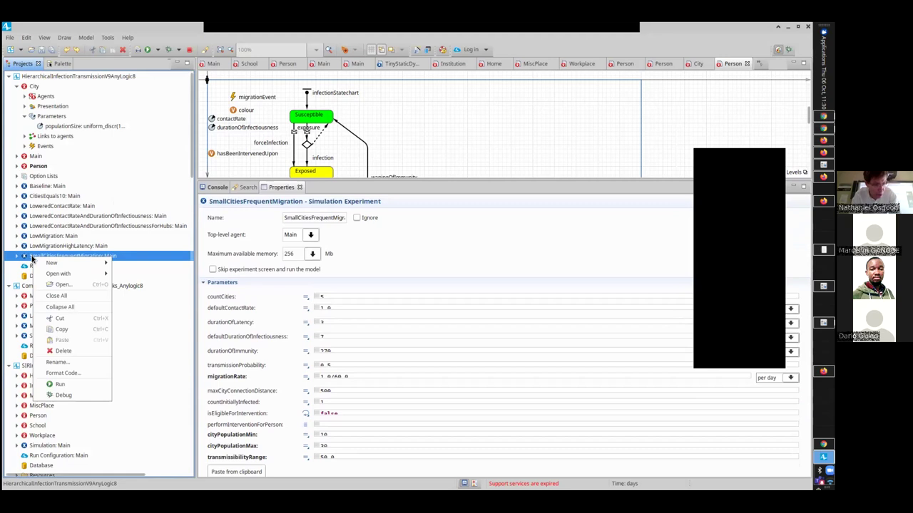
pyautogui.click(62, 329)
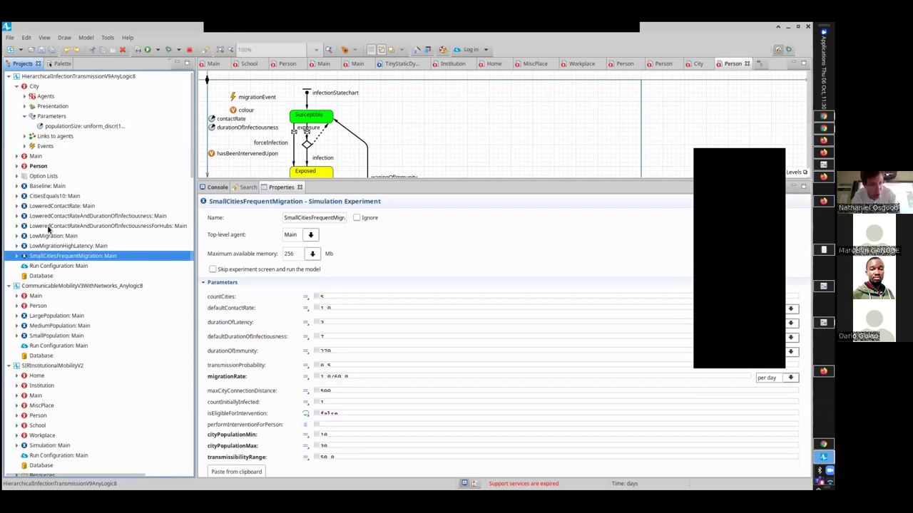
pyautogui.rightClick(43, 79)
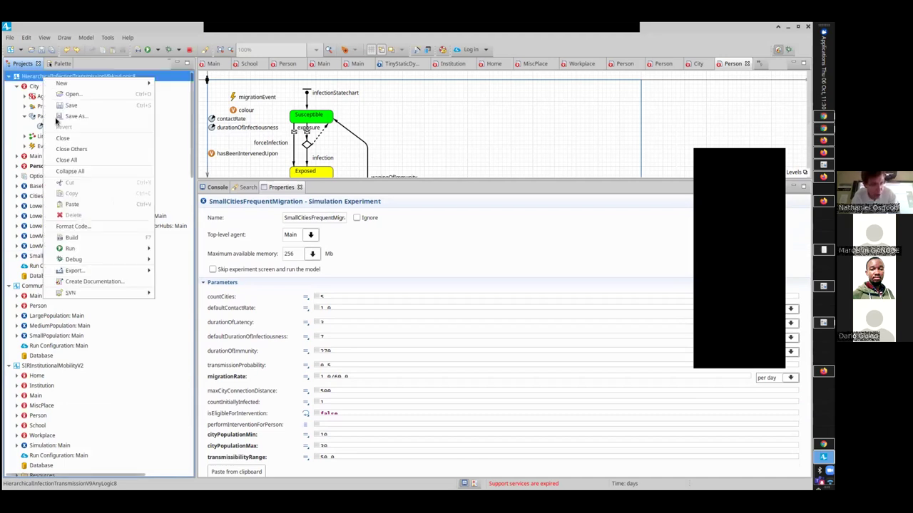
pyautogui.click(72, 205)
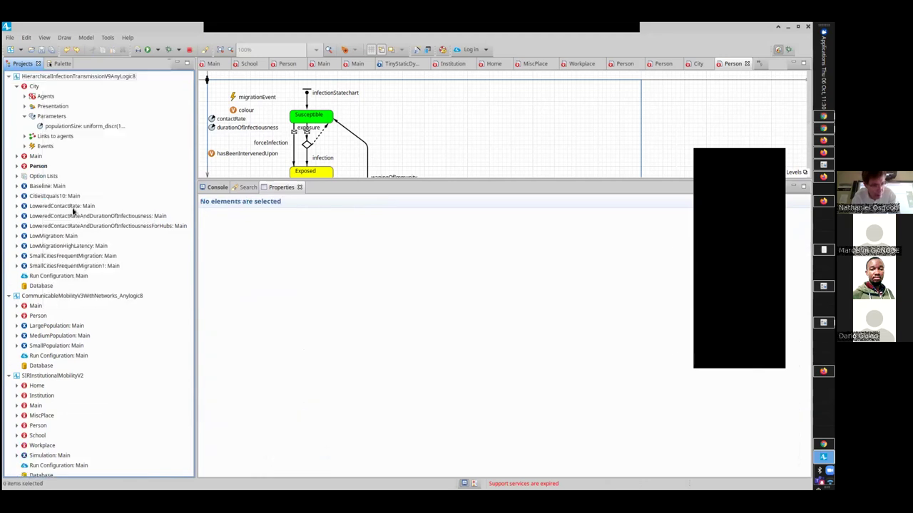
# - Rename the duplicated experiment SmallCitiesNoMigration and save the model
pyautogui.click(73, 265)
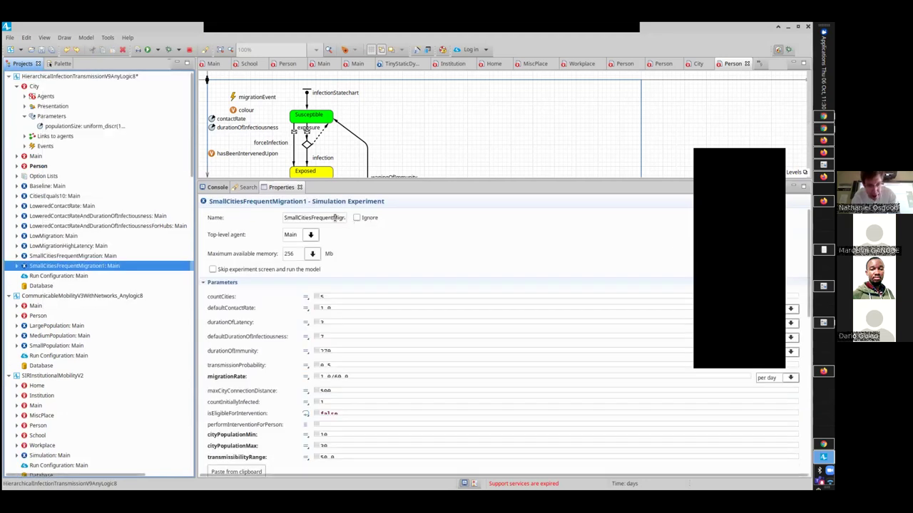
pyautogui.click(341, 218)
pyautogui.press('BackSpace')
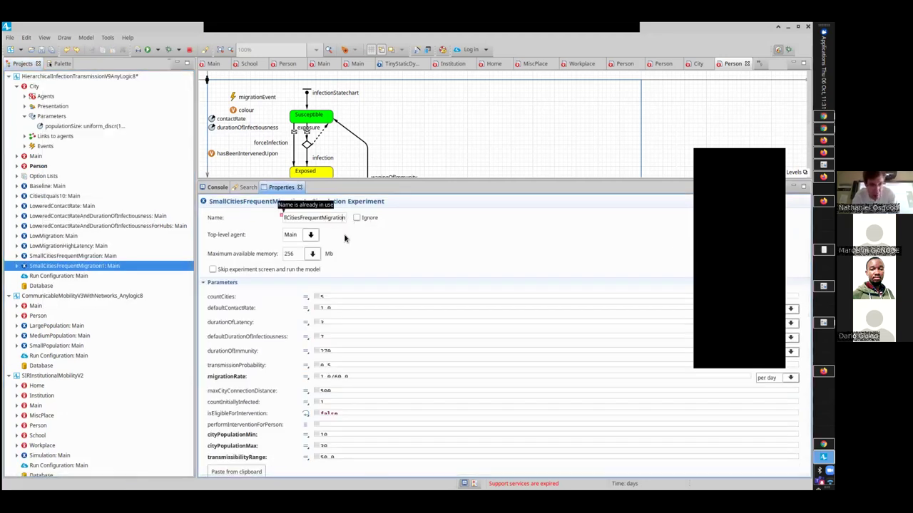
pyautogui.hotkey('shift', 'Left')
pyautogui.hotkey('shift', 'Left')
pyautogui.hotkey('shift', 'Left')
pyautogui.hotkey('shift', 'Left')
pyautogui.hotkey('shift', 'Left')
pyautogui.hotkey('shift', 'Left')
pyautogui.press('BackSpace')
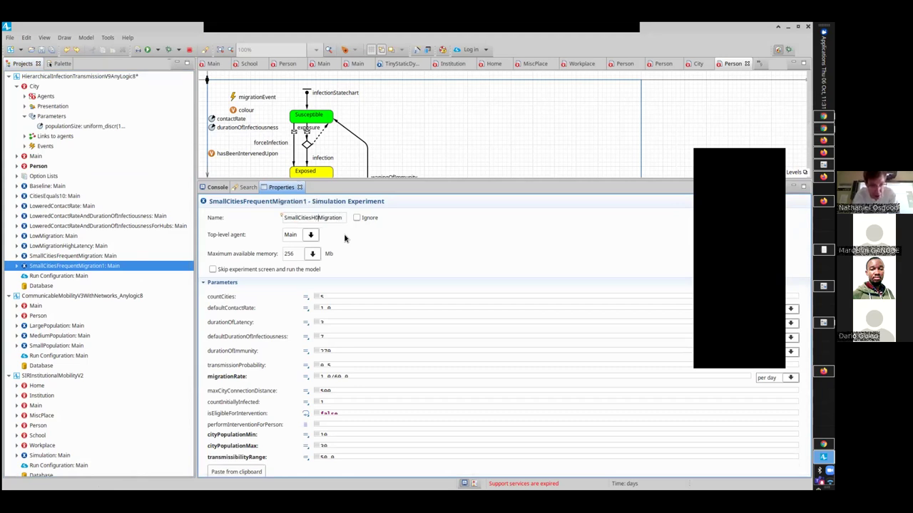
pyautogui.write('No')
pyautogui.hotkey('ctrl', 's')
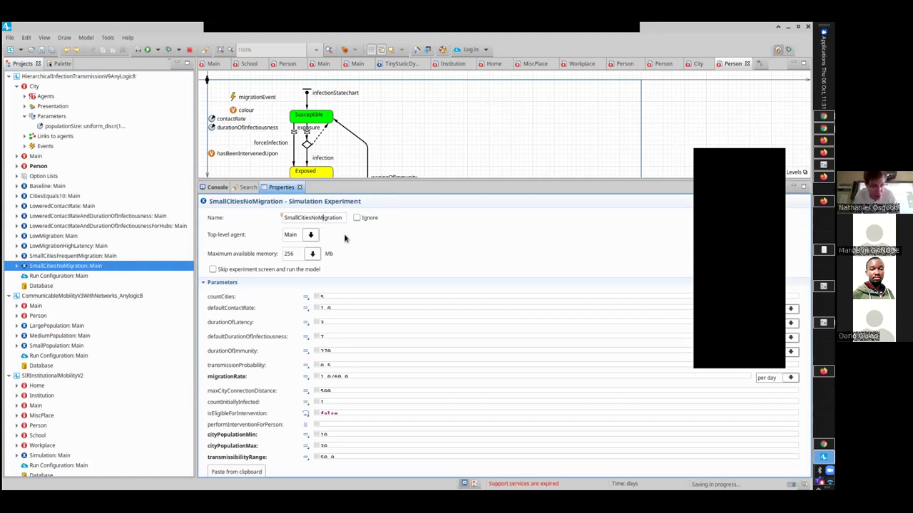
# - Set the migrationRate parameter of the SmallCitiesNoMigration experiment to 0.0 per day
pyautogui.click(328, 376)
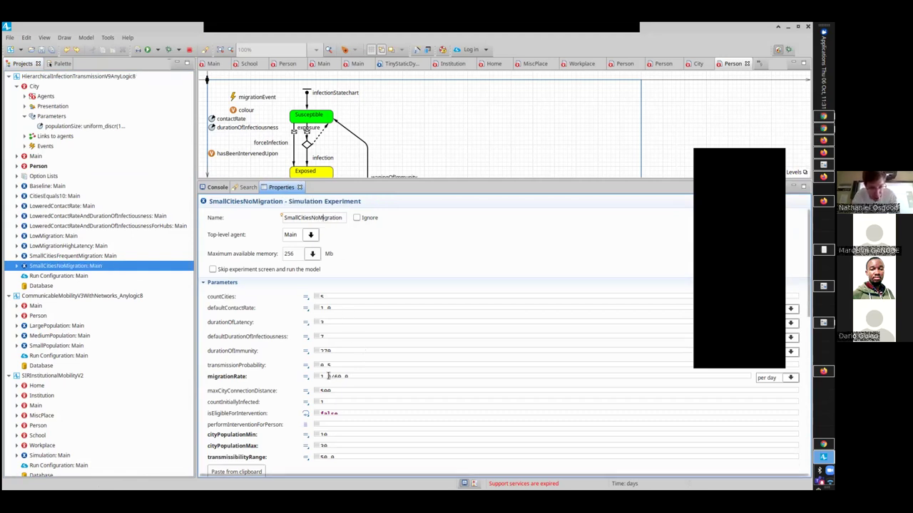
pyautogui.hotkey('ctrl', 'a')
pyautogui.write('0.0')
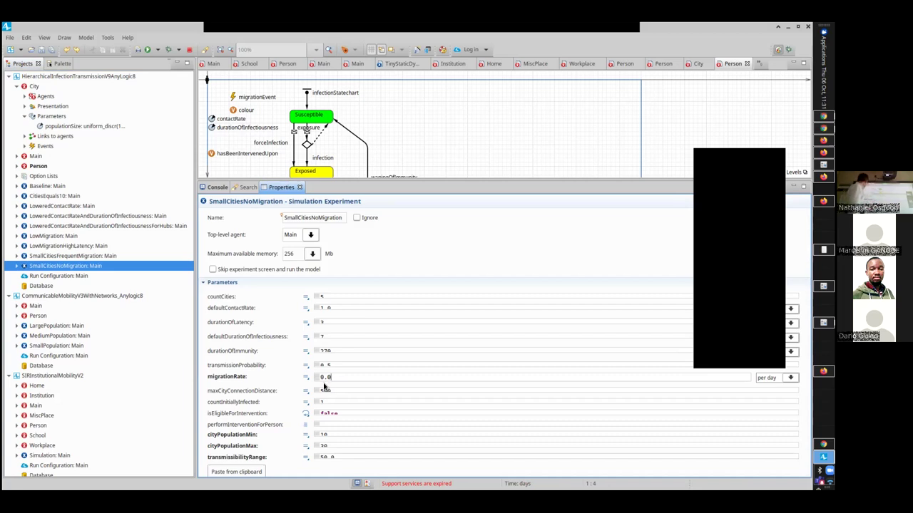
pyautogui.rightClick(64, 257)
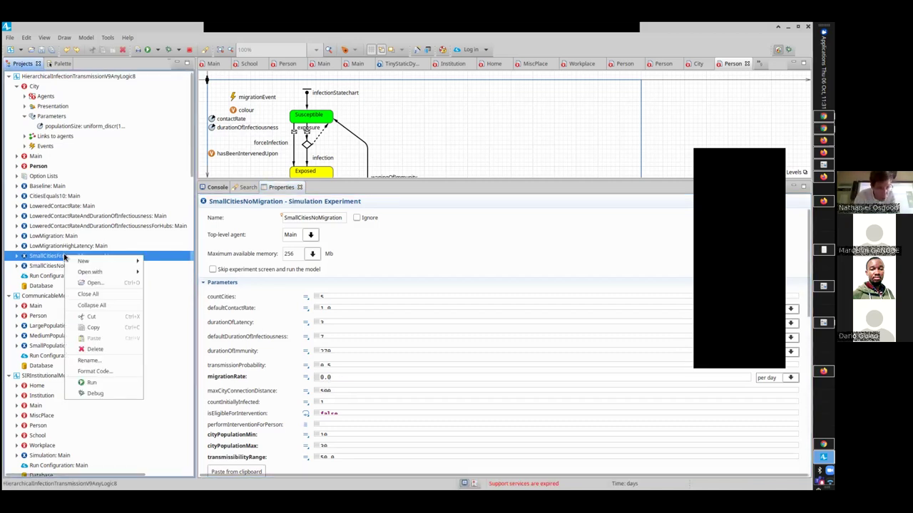
pyautogui.click(94, 329)
pyautogui.click(73, 77)
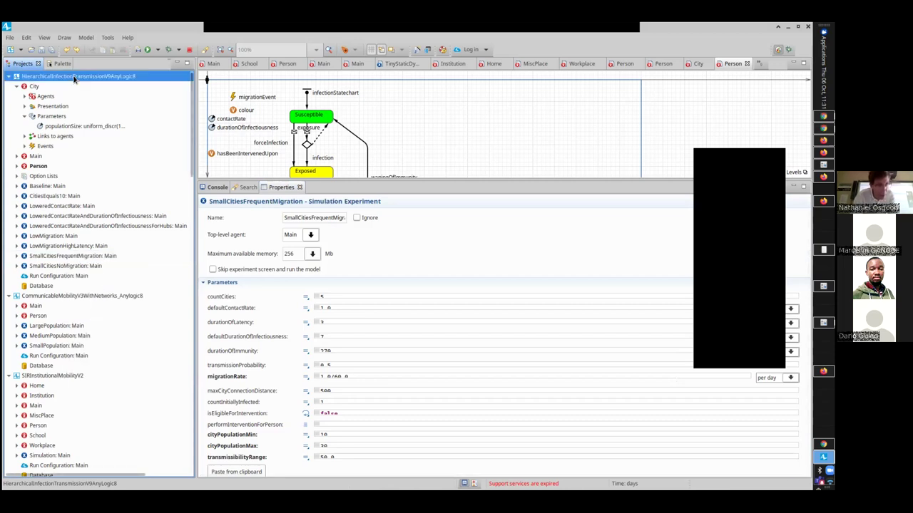
pyautogui.rightClick(73, 79)
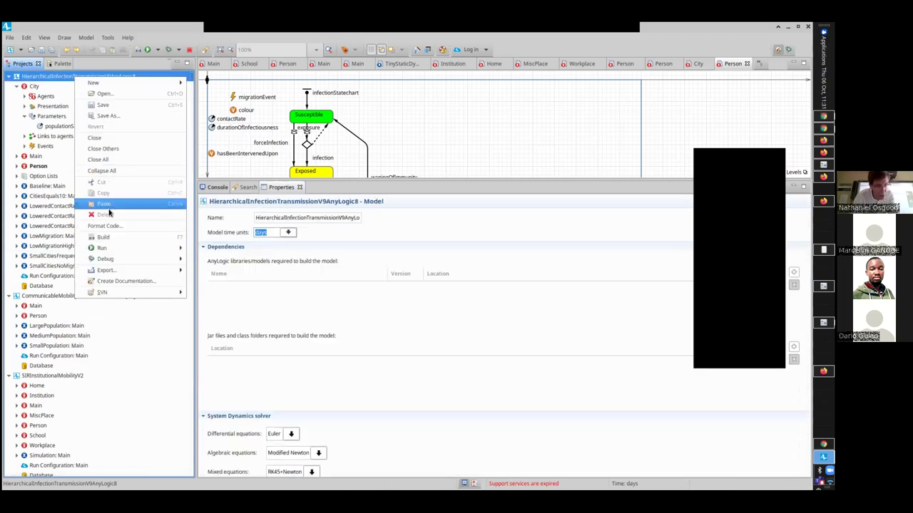
pyautogui.click(56, 80)
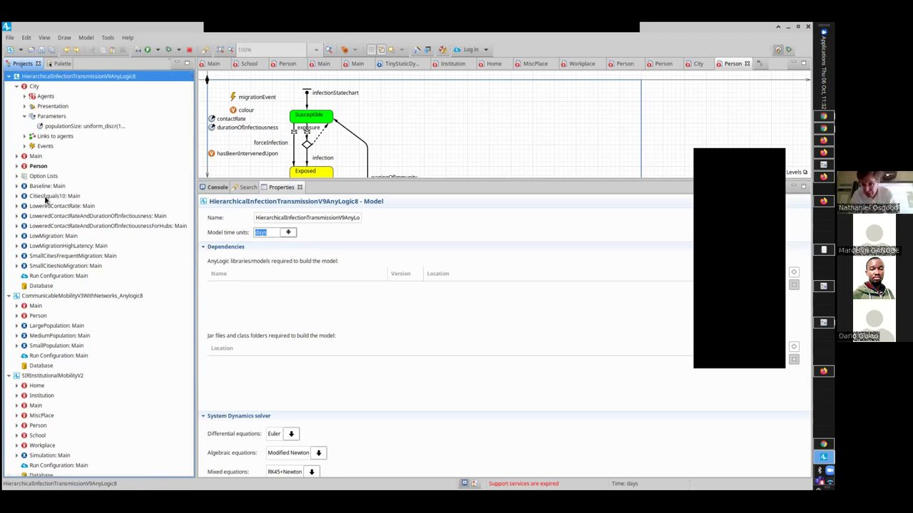
# - Switch to the lecture slides and page through them to the "Participant Contacts During & Outside of Working Hours" slide
pyautogui.hotkey('alt', 'Tab')
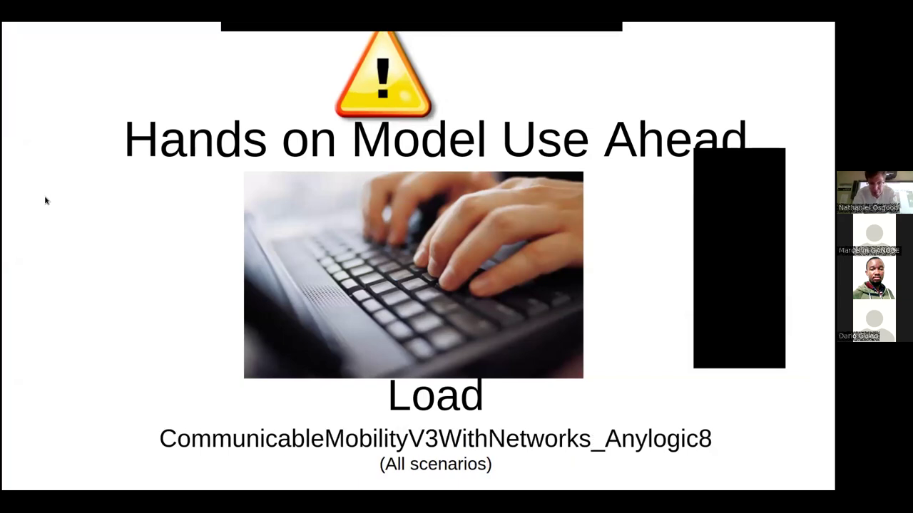
pyautogui.press('Right')
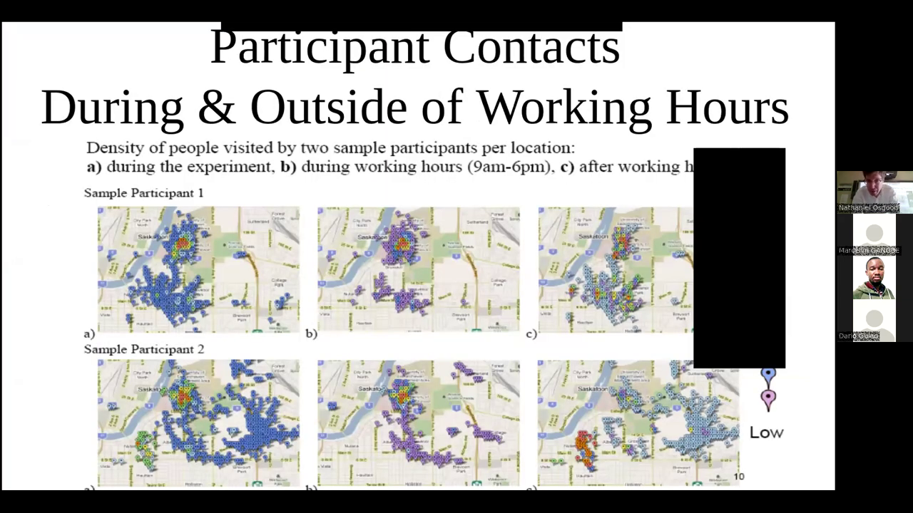
pyautogui.press('Left')
pyautogui.press('Left')
pyautogui.press('Left')
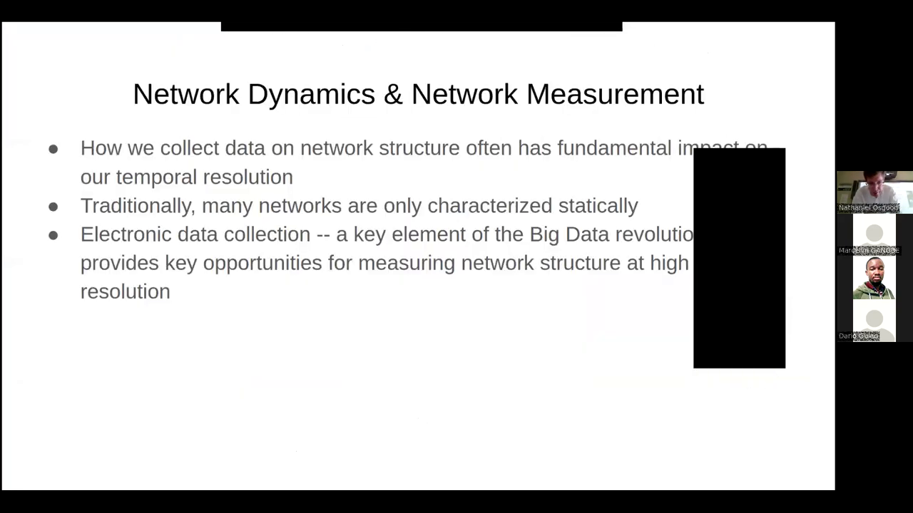
pyautogui.press('Right')
pyautogui.press('Left')
pyautogui.press('Left')
pyautogui.press('Left')
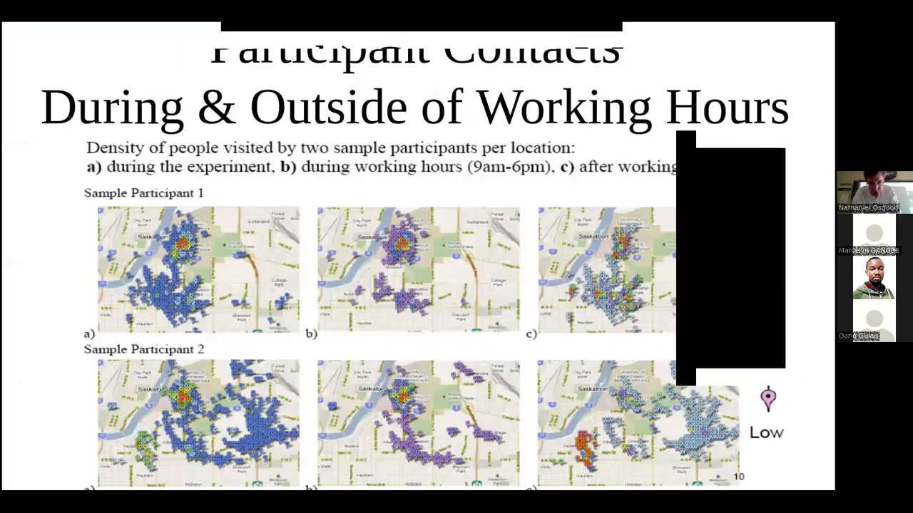
pyautogui.press('Right')
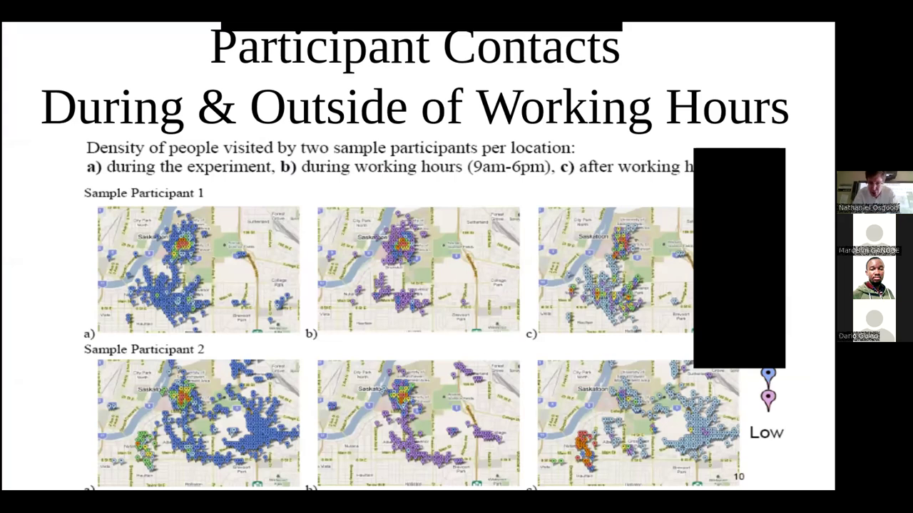
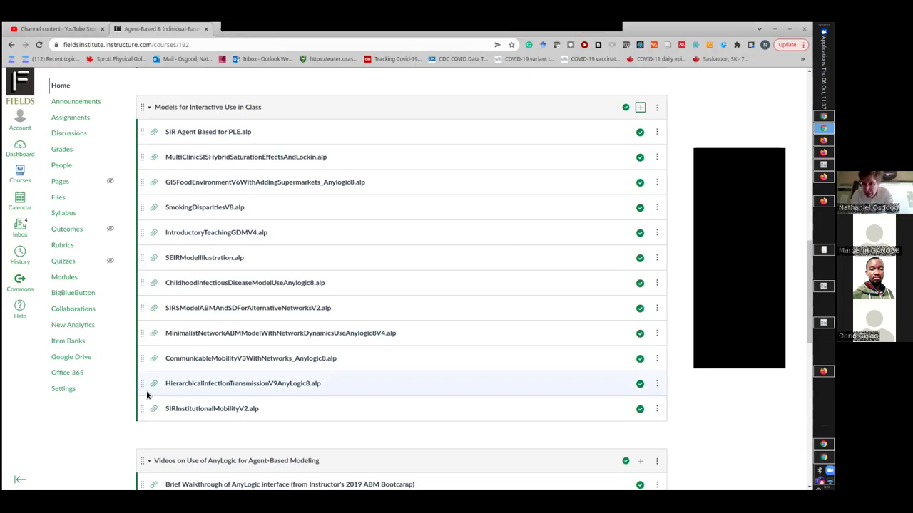
# - Switch back to AnyLogic past the lecture slides and select the SIRInstitutionalMobilityV2 model
pyautogui.hotkey('alt', 'Tab')
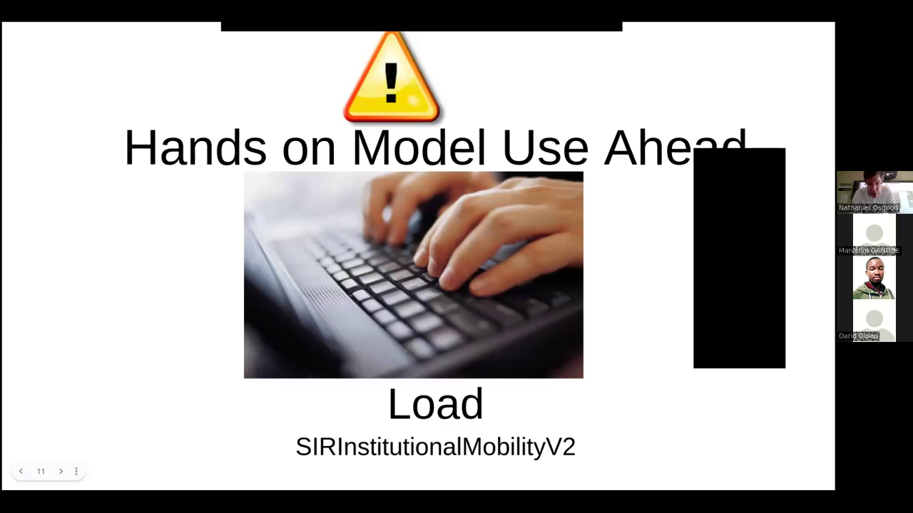
pyautogui.hotkey('alt', 'Tab')
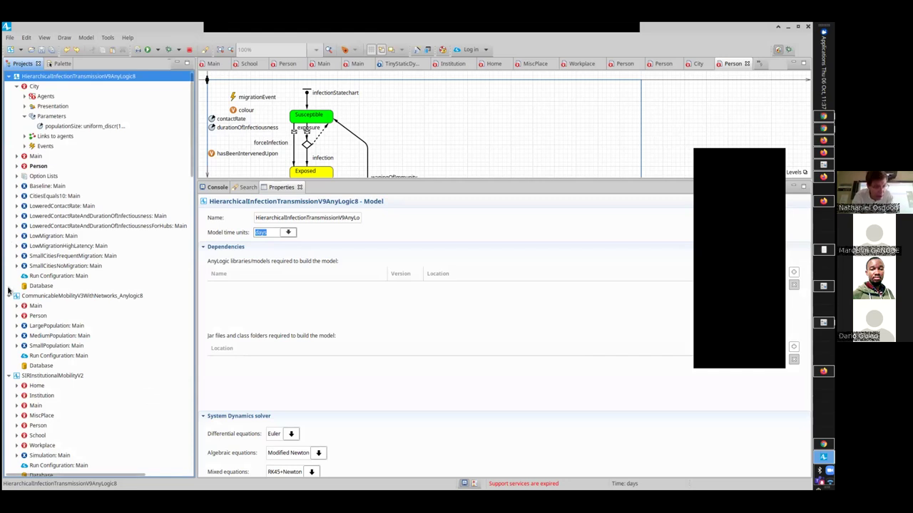
pyautogui.click(33, 376)
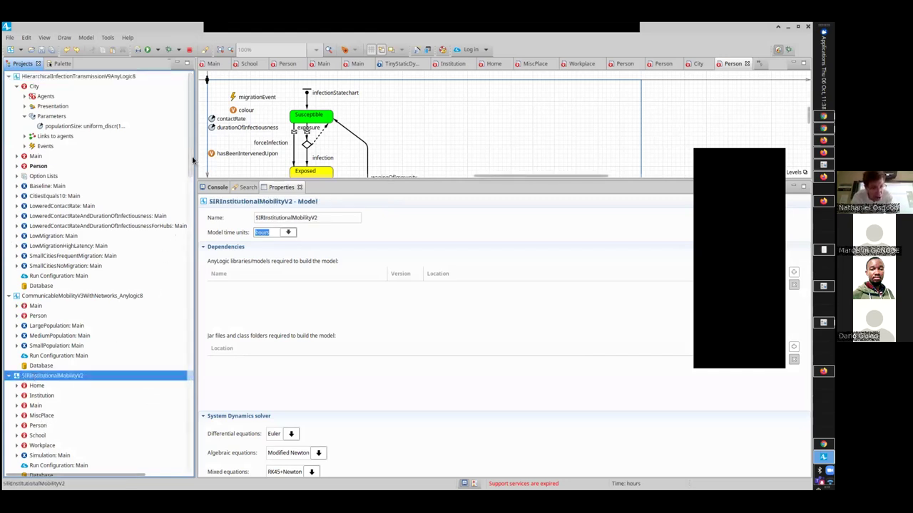
# - Open the Person agent type of SIRInstitutionalMobilityV2 and enlarge its diagram area to show both statecharts in full
pyautogui.scroll(-10, 193, 159)
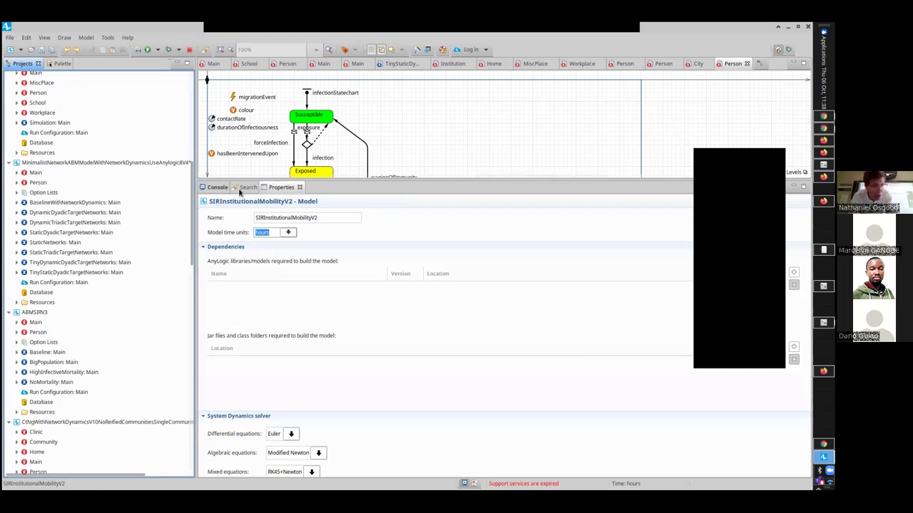
pyautogui.scroll(3, 191, 174)
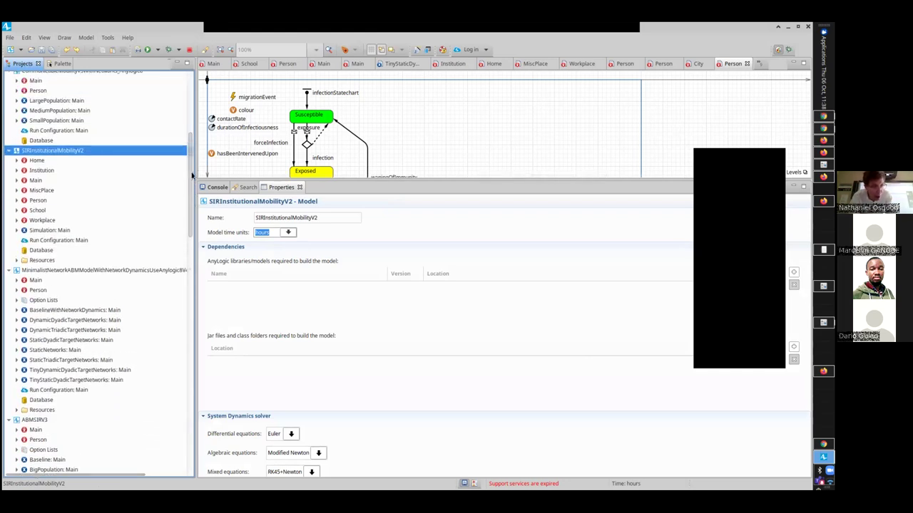
pyautogui.doubleClick(29, 203)
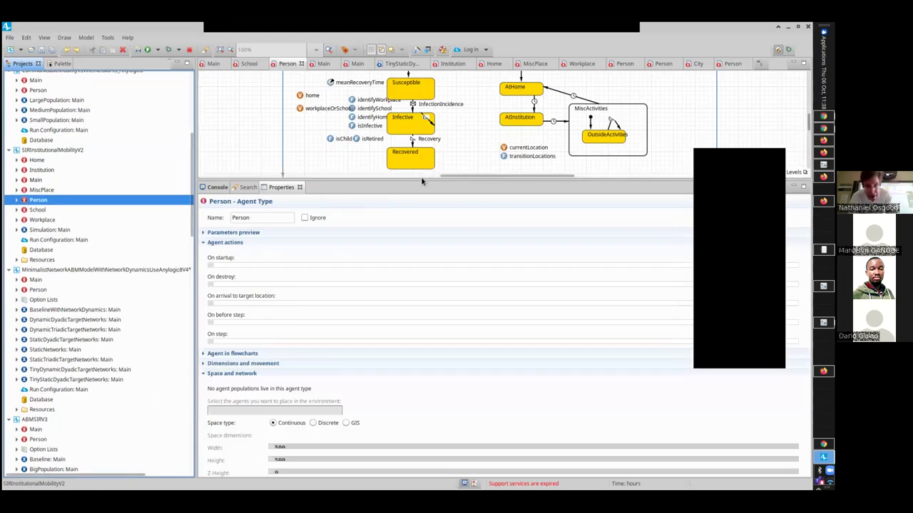
pyautogui.moveTo(421, 177); pyautogui.dragTo(423, 273)
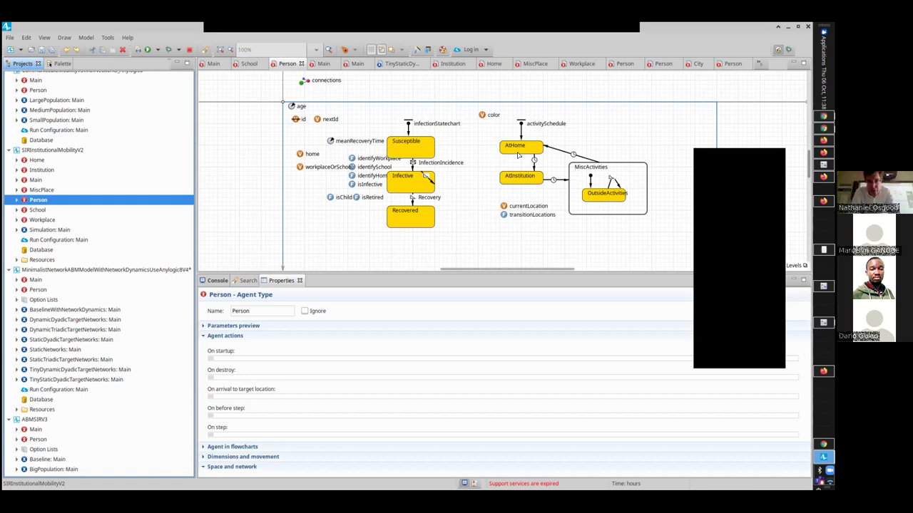
# - Examine the AtHome state and the action code of the activitySchedule statechart entry point in the Person agent
pyautogui.click(518, 152)
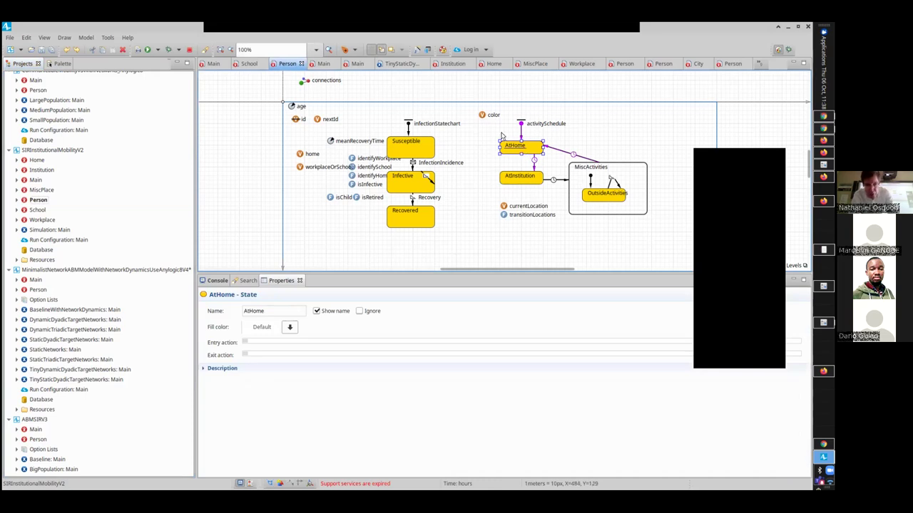
pyautogui.click(522, 126)
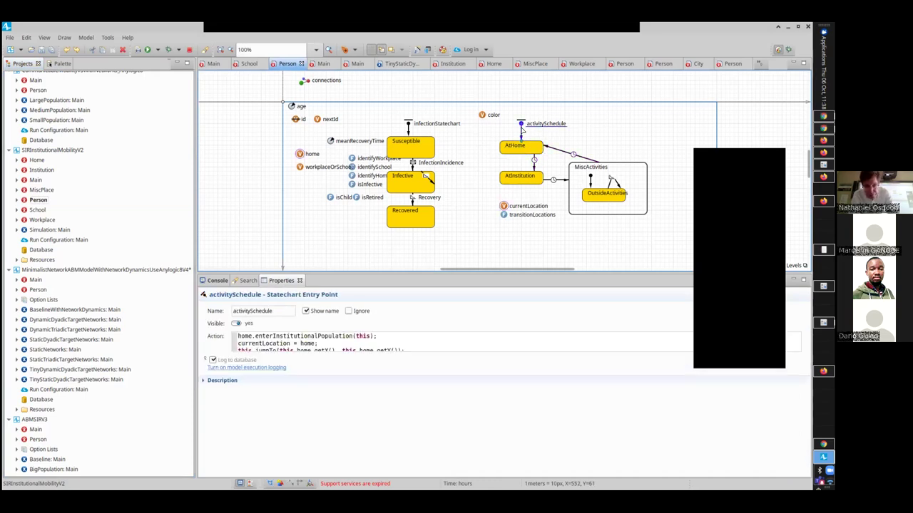
pyautogui.click(424, 348)
pyautogui.press('Home')
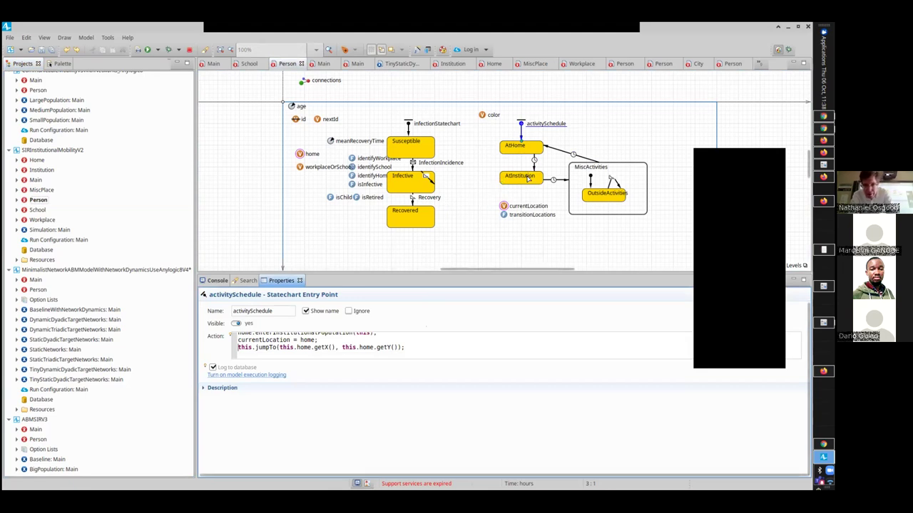
# - Open the transitionLocations function of the Person agent and highlight the jumpTo line in its body
pyautogui.click(528, 178)
pyautogui.click(532, 214)
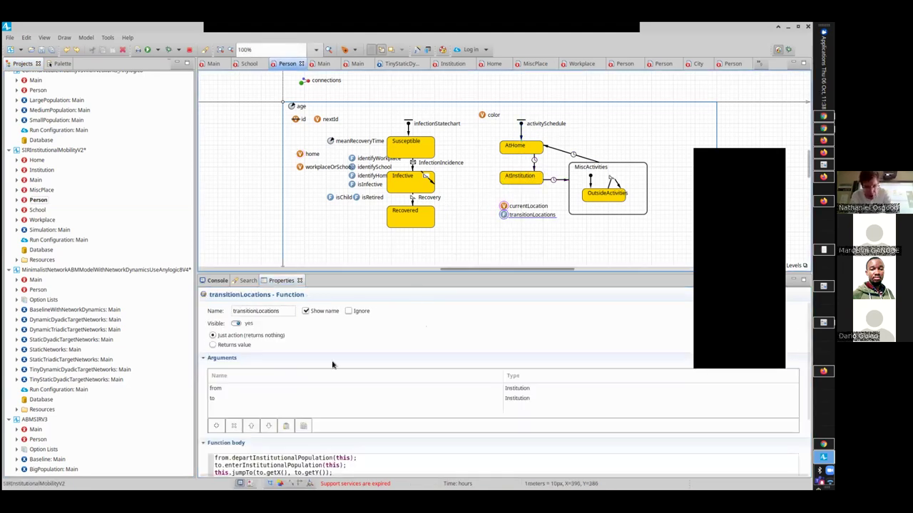
pyautogui.click(305, 467)
pyautogui.click(306, 462)
pyautogui.hotkey('shift', 'Left')
pyautogui.hotkey('shift', 'Left')
pyautogui.hotkey('shift', 'Left')
pyautogui.hotkey('shift', 'Left')
pyautogui.hotkey('shift', 'Left')
pyautogui.hotkey('shift', 'Left')
pyautogui.hotkey('shift', 'Left')
pyautogui.hotkey('shift', 'Left')
pyautogui.hotkey('shift', 'Left')
pyautogui.hotkey('shift', 'Left')
pyautogui.hotkey('shift', 'Left')
pyautogui.hotkey('shift', 'Left')
pyautogui.hotkey('shift', 'Left')
pyautogui.hotkey('shift', 'Left')
pyautogui.hotkey('shift', 'Left')
pyautogui.hotkey('shift', 'Left')
pyautogui.hotkey('shift', 'Left')
pyautogui.hotkey('shift', 'Left')
pyautogui.hotkey('shift', 'Left')
pyautogui.hotkey('shift', 'Left')
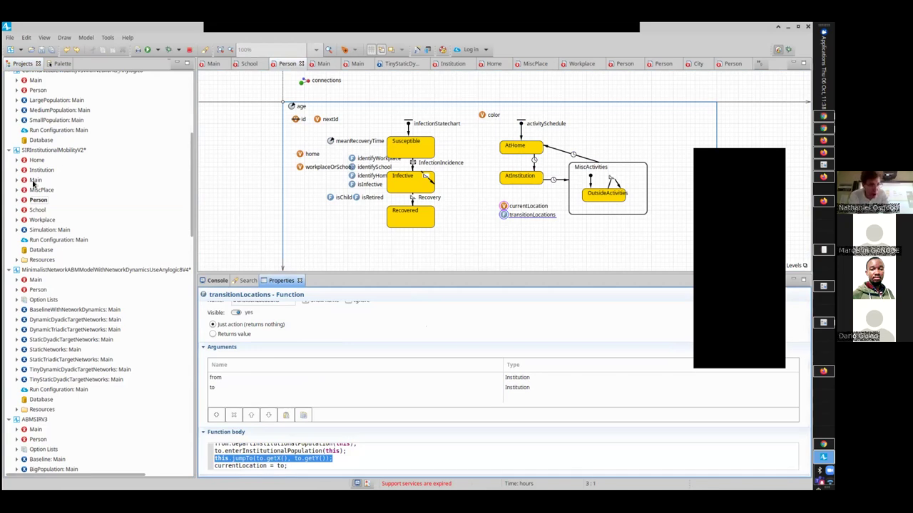
# - Run the Simulation experiment of SIRInstitutionalMobilityV2 and pause it once the institutions are displayed
pyautogui.rightClick(35, 229)
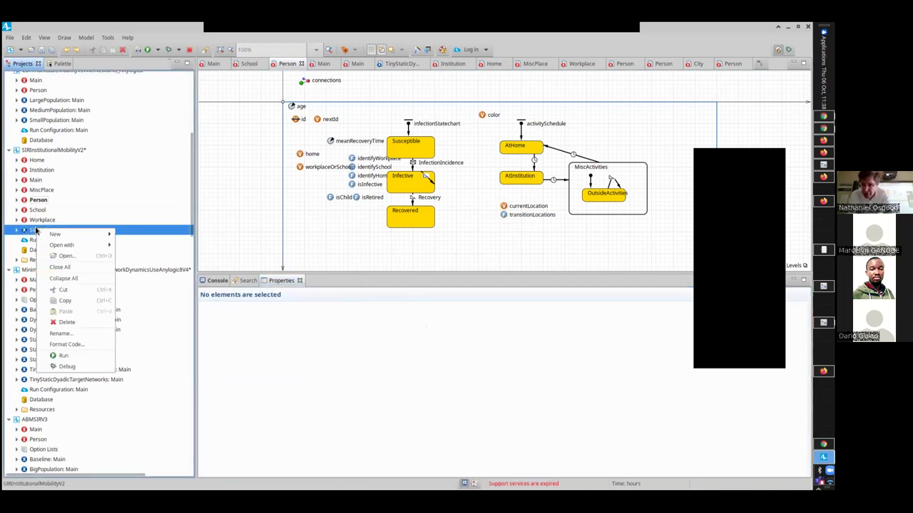
pyautogui.click(47, 359)
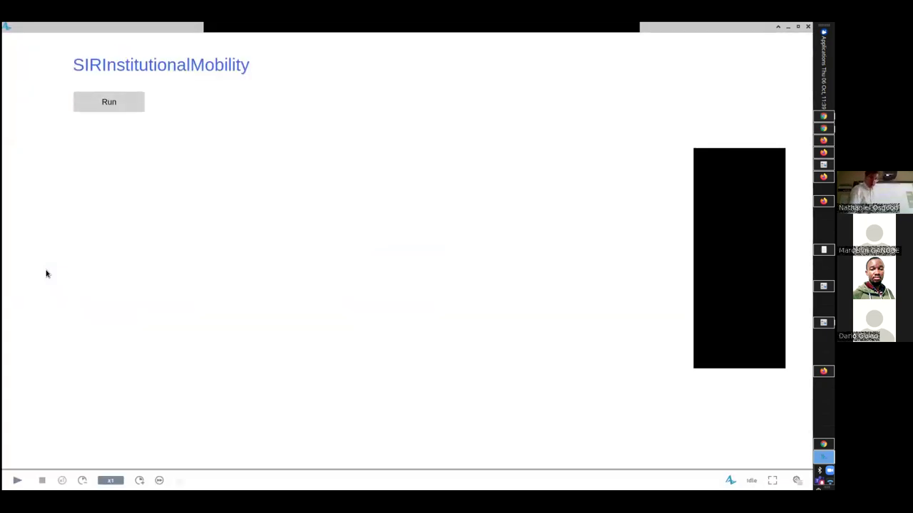
pyautogui.click(104, 102)
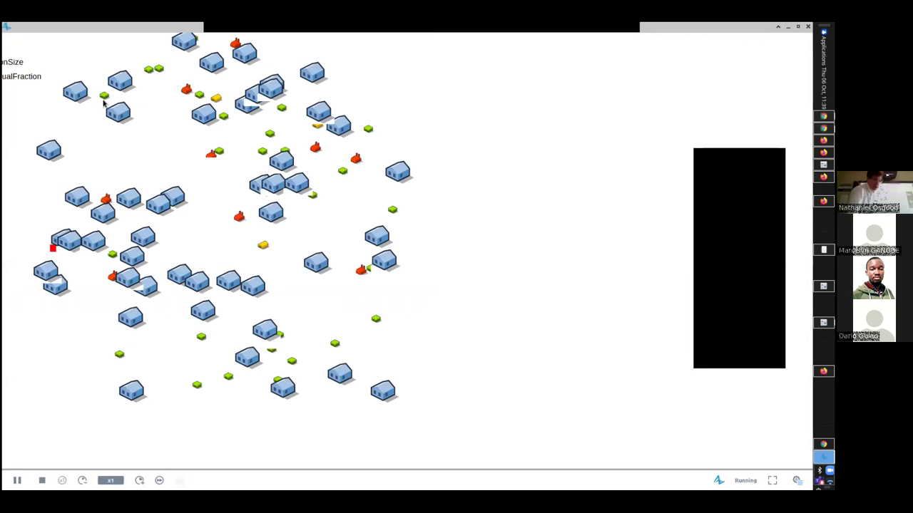
pyautogui.click(17, 481)
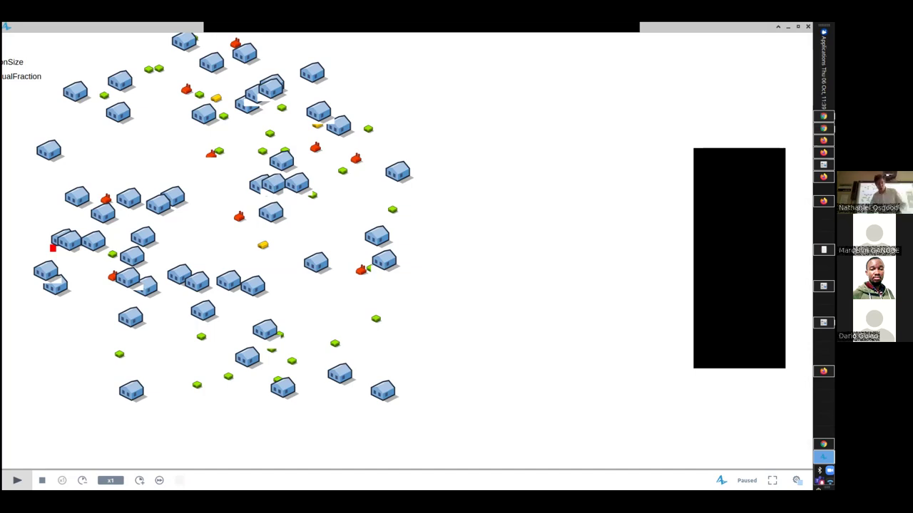
# - Return to the model editor and examine the MiscPlace, School, Workplace and Institution agent types in turn
pyautogui.hotkey('alt', 'Tab')
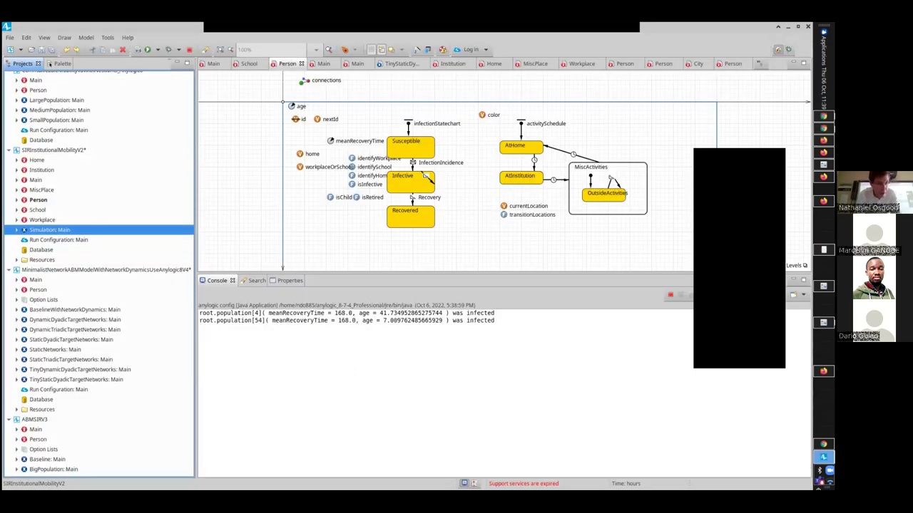
pyautogui.doubleClick(40, 189)
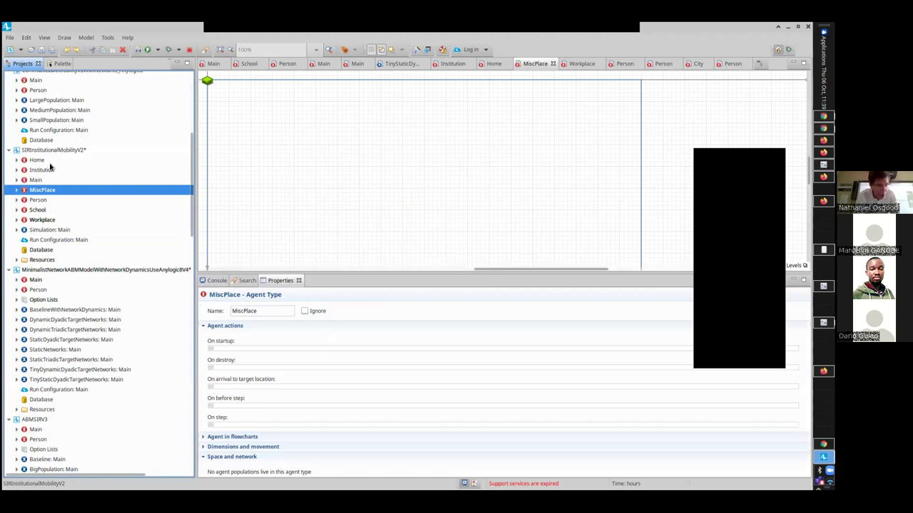
pyautogui.click(42, 210)
pyautogui.doubleClick(41, 210)
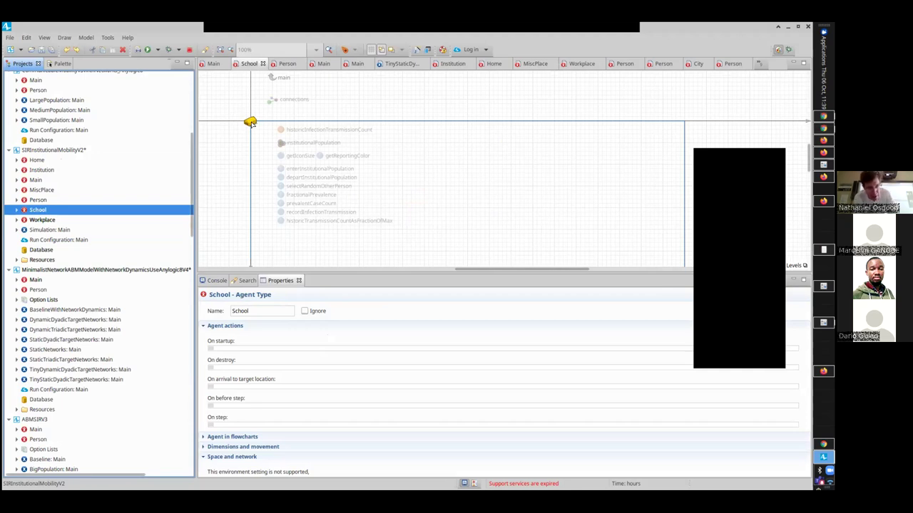
pyautogui.click(250, 129)
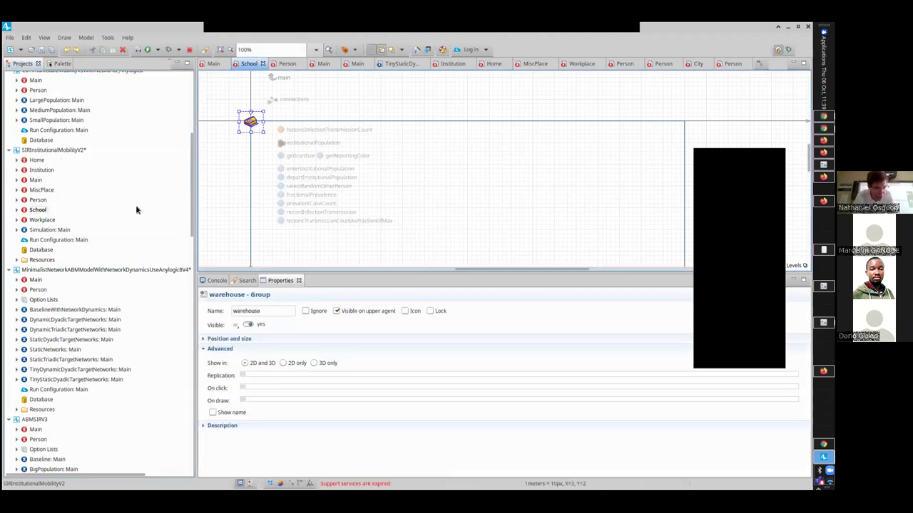
pyautogui.doubleClick(46, 220)
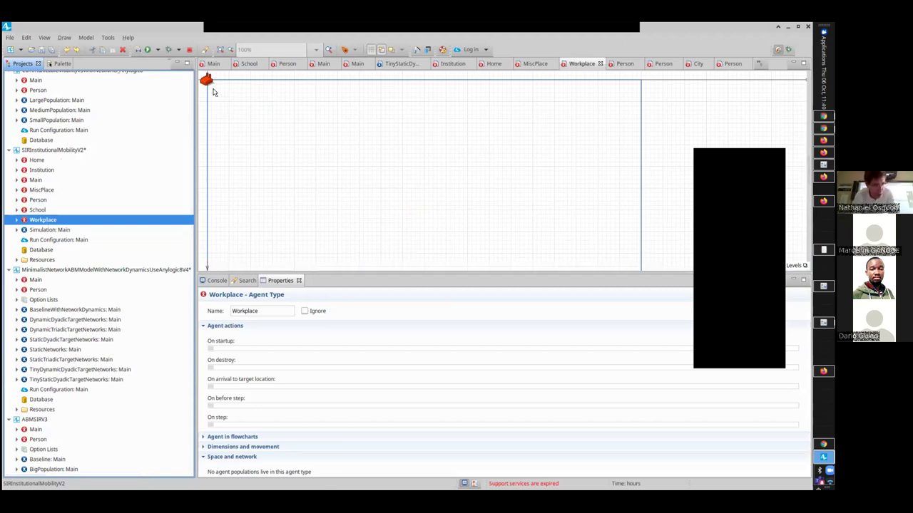
pyautogui.click(41, 170)
pyautogui.doubleClick(40, 171)
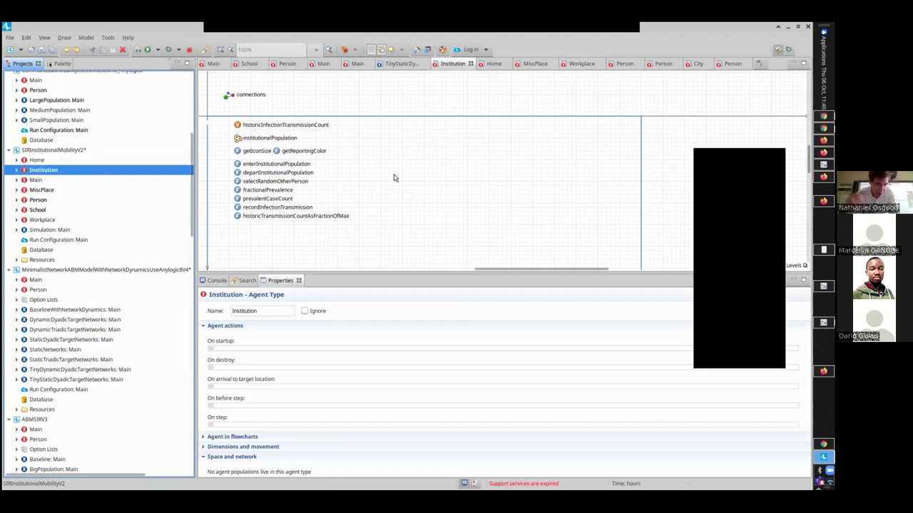
# - Switch back to the paused simulation, resume it to watch the infection spread, and close the run window
pyautogui.hotkey('alt', 'Tab')
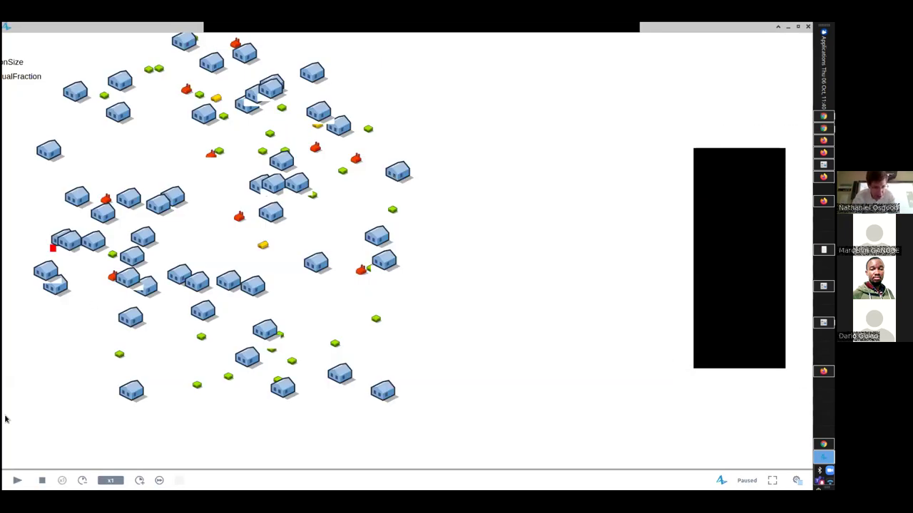
pyautogui.click(17, 481)
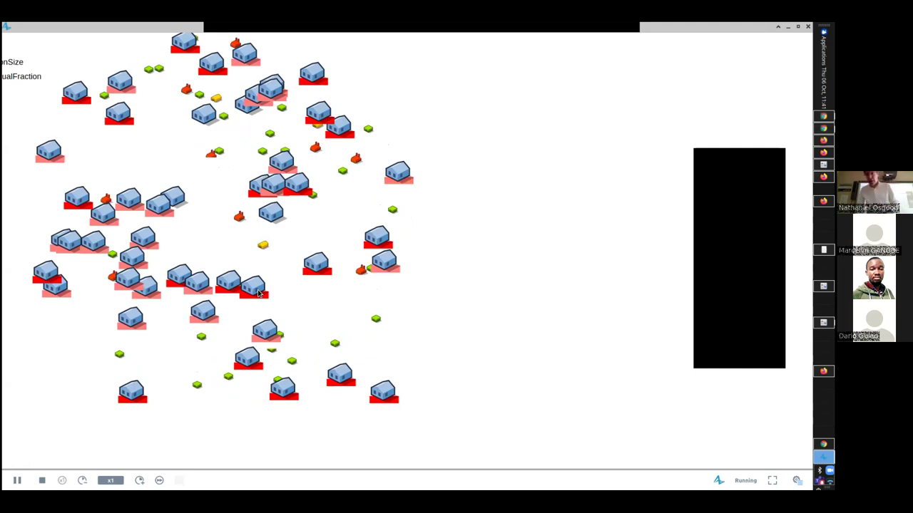
pyautogui.hotkey('alt', 'F4')
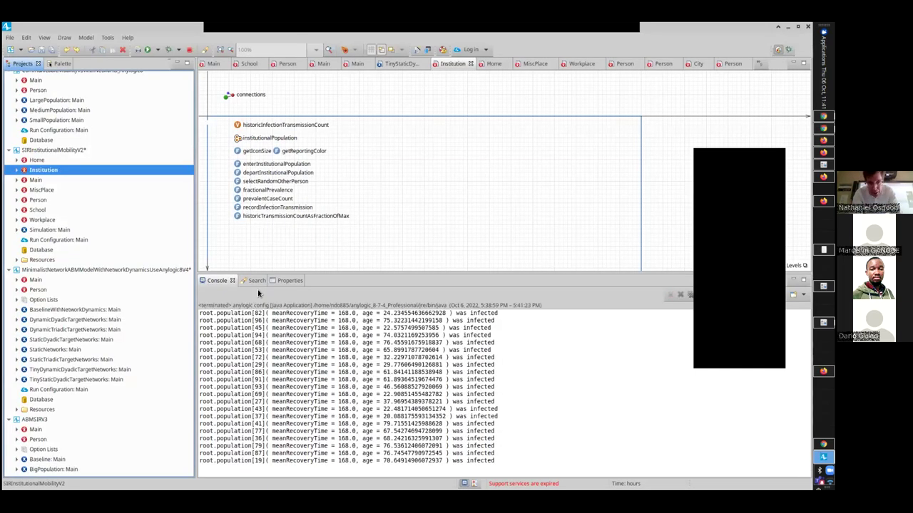